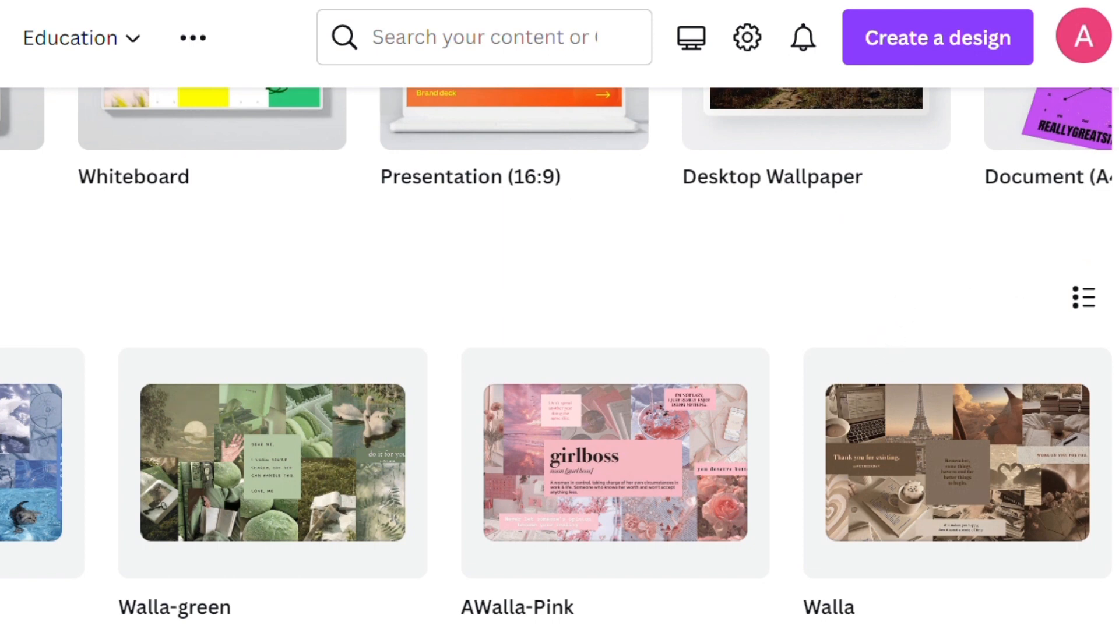
scroll(559, 358, "down", 6)
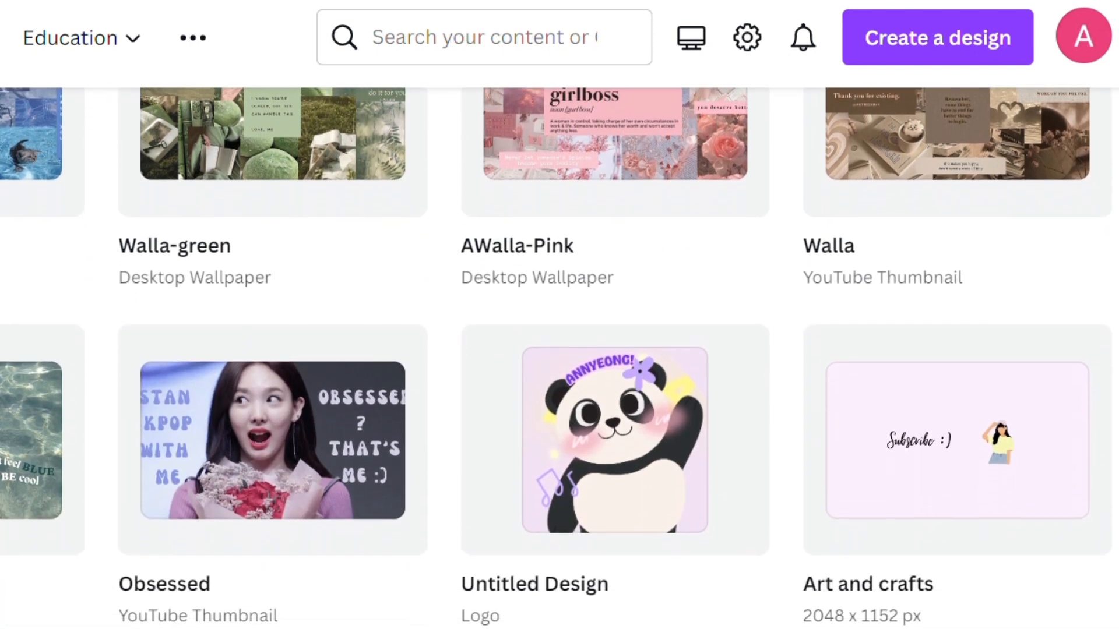
scroll(559, 358, "down", 9)
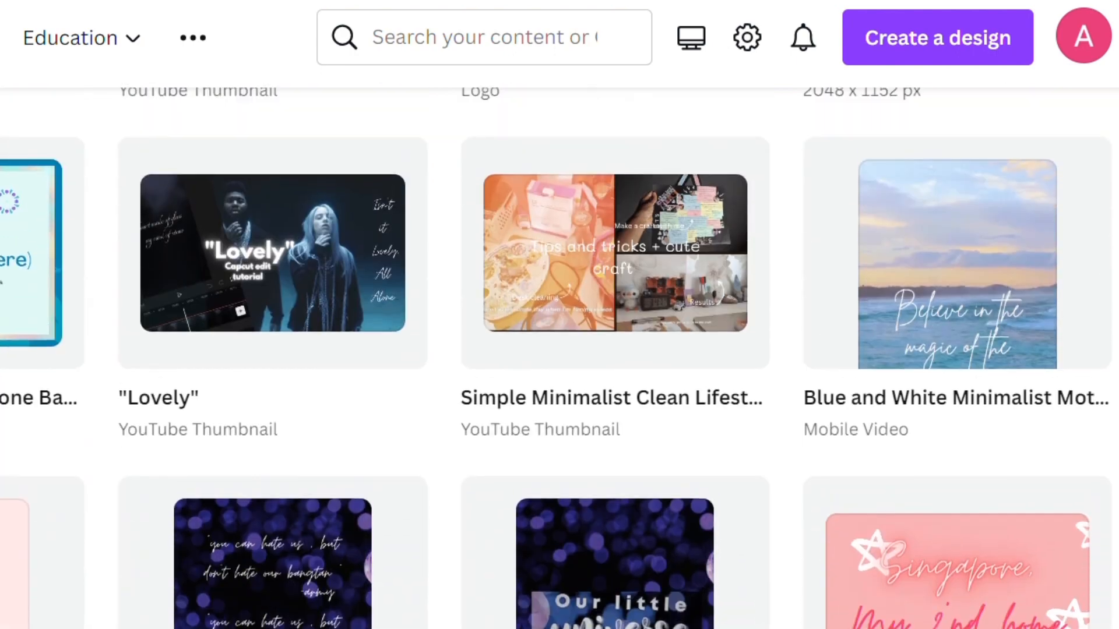
scroll(1103, 413, "up", 13)
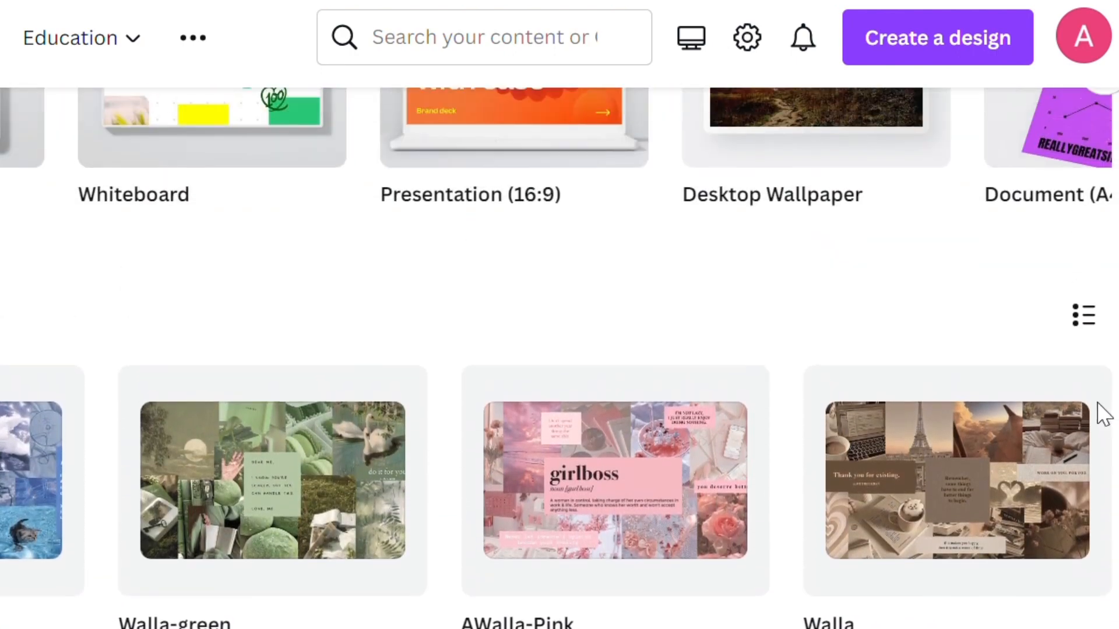
scroll(1103, 414, "up", 8)
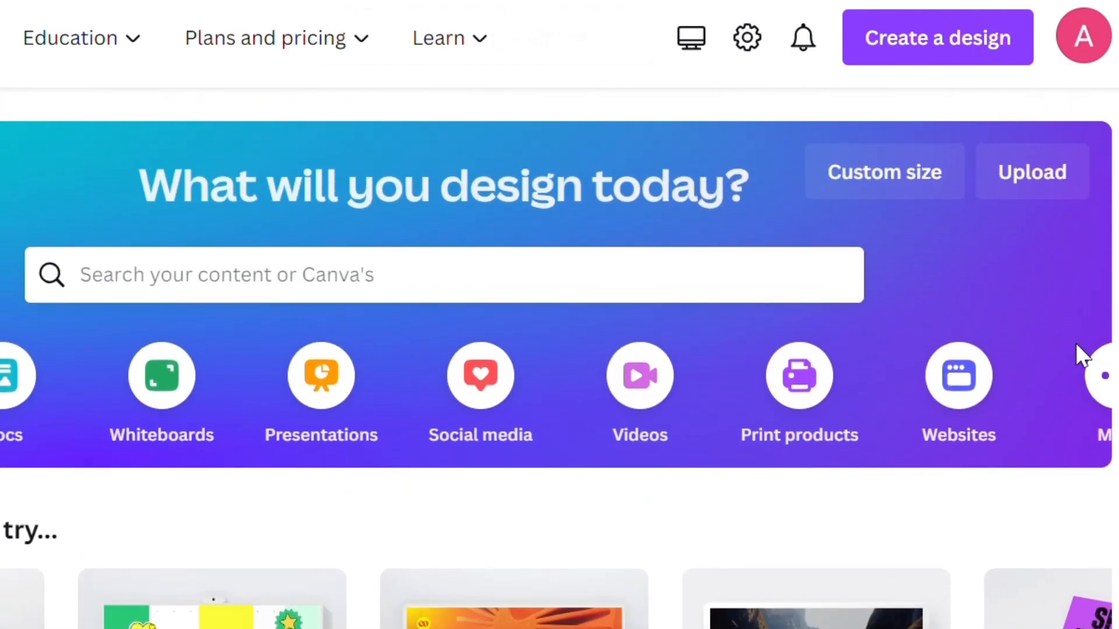
Step: Show the additional design types and create a blank Desktop Wallpaper design
left_click(1105, 376)
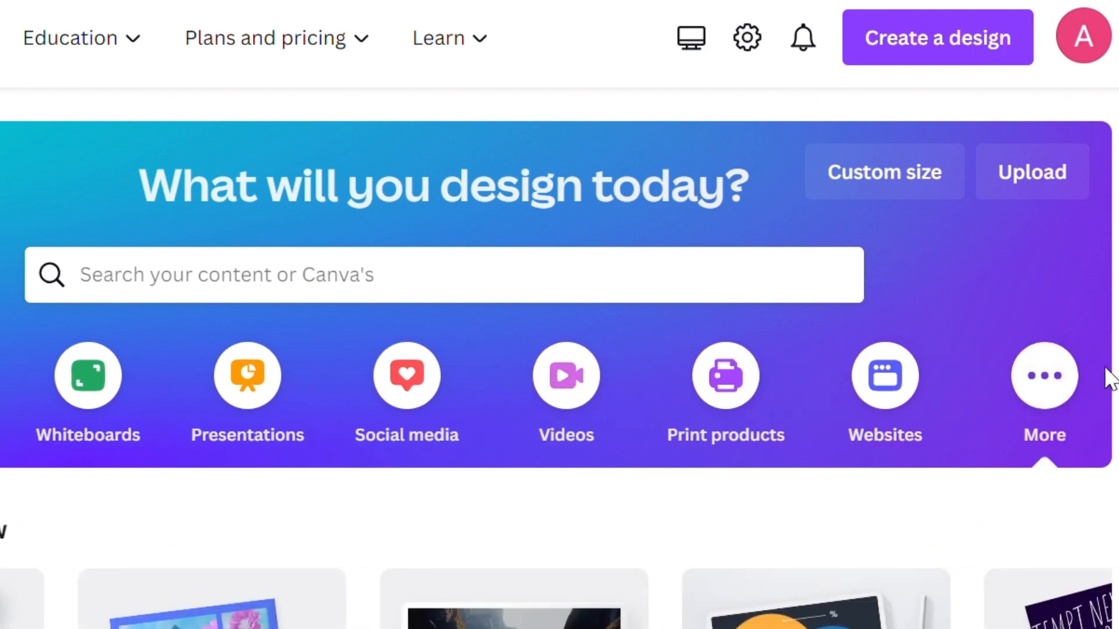
scroll(559, 358, "down", 7)
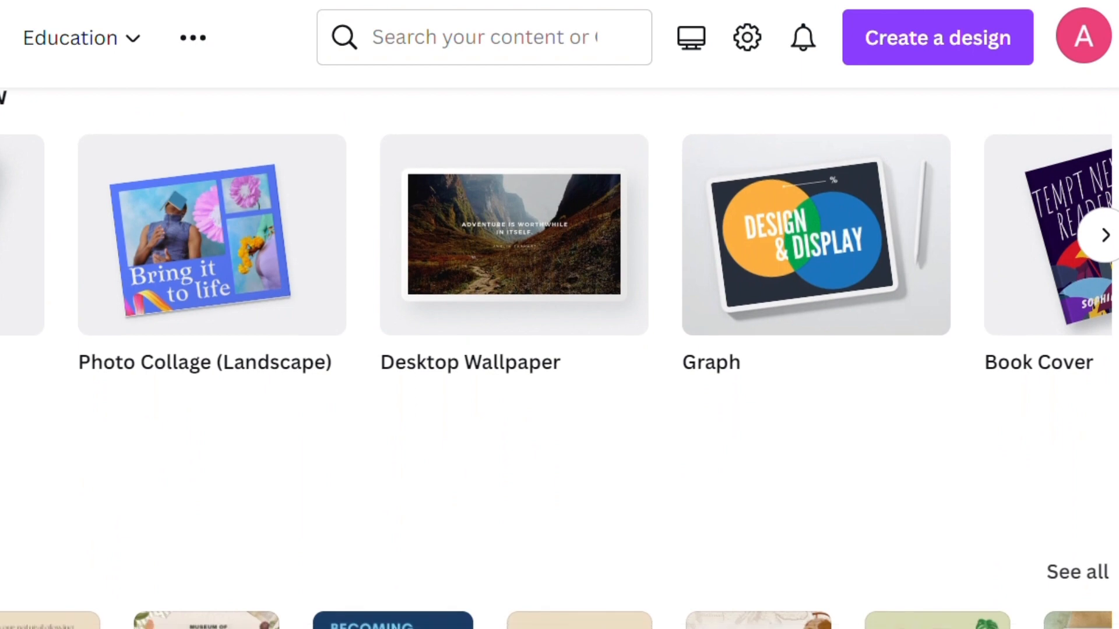
scroll(560, 359, "down", 4)
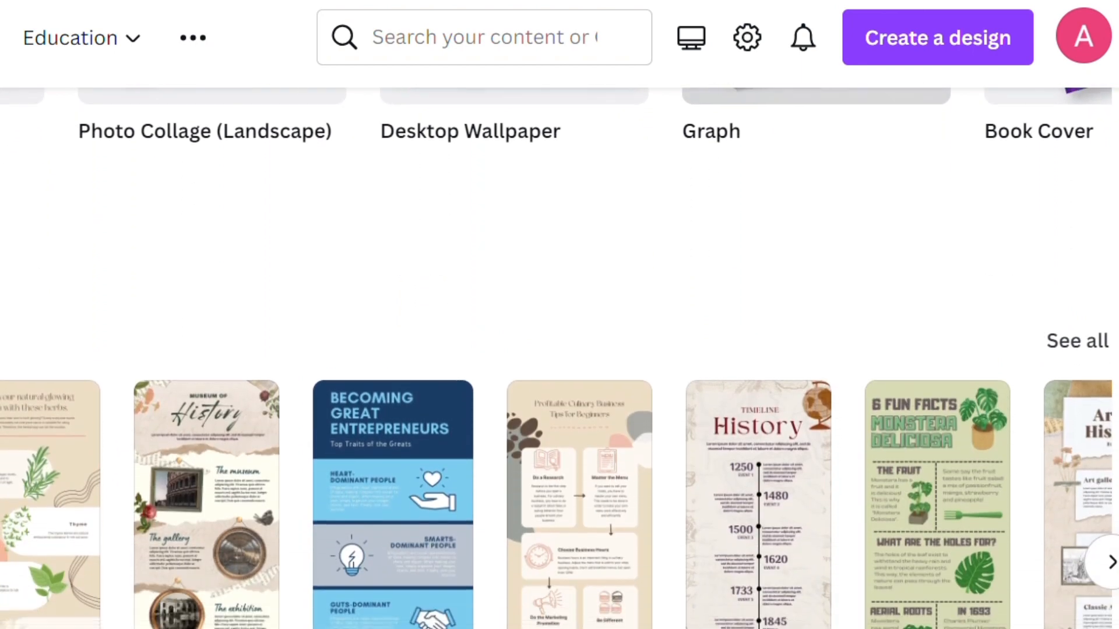
scroll(559, 359, "up", 8)
scroll(559, 359, "up", 2)
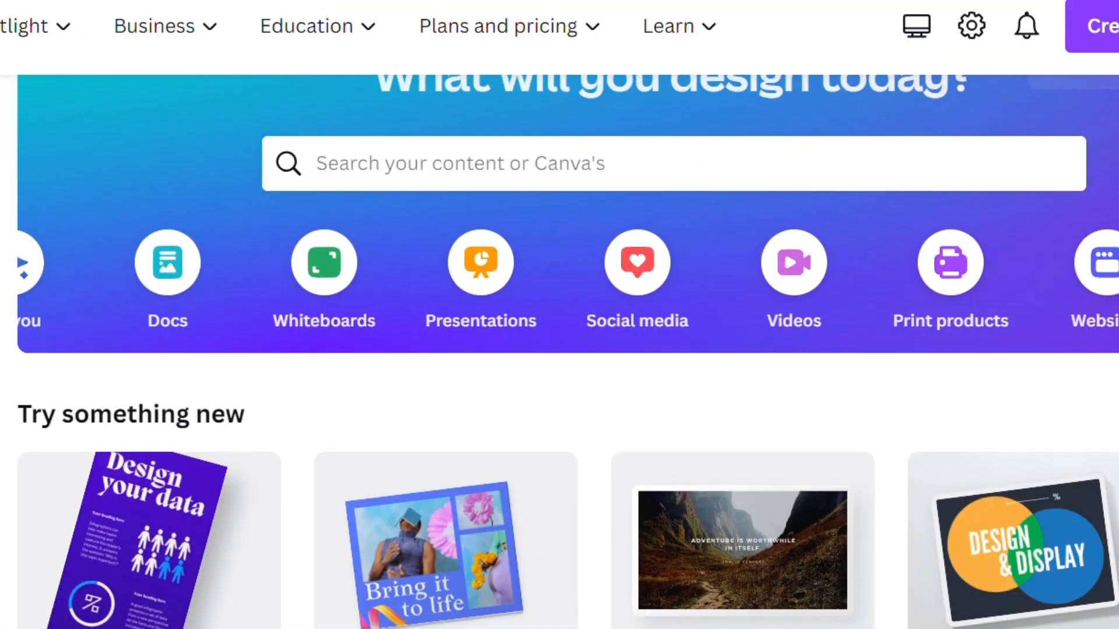
mouse_move(774, 592)
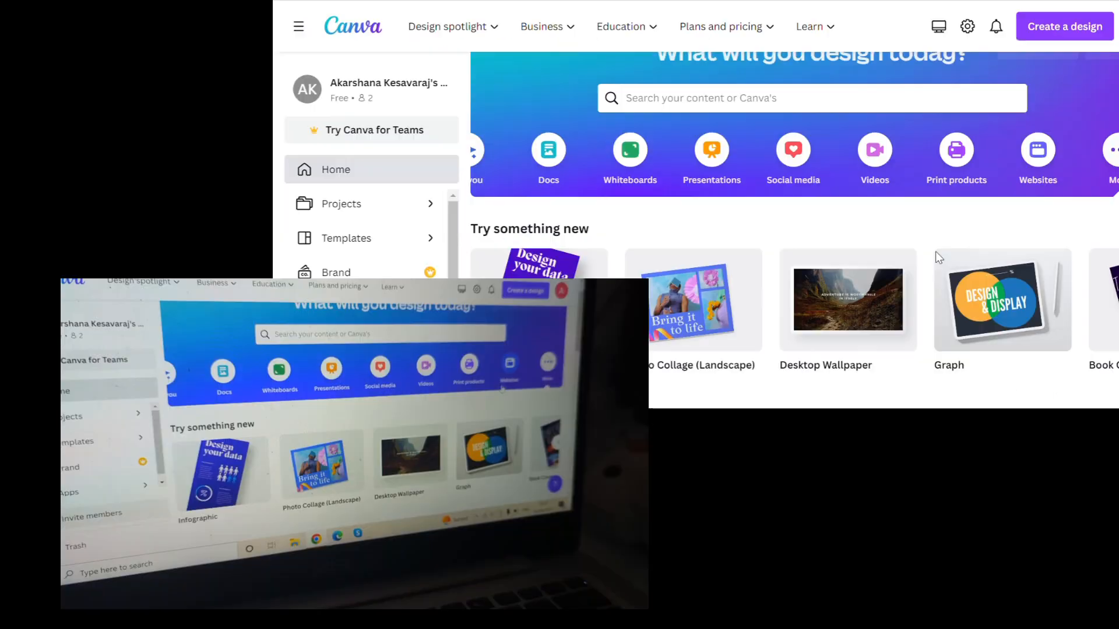
left_click(755, 568)
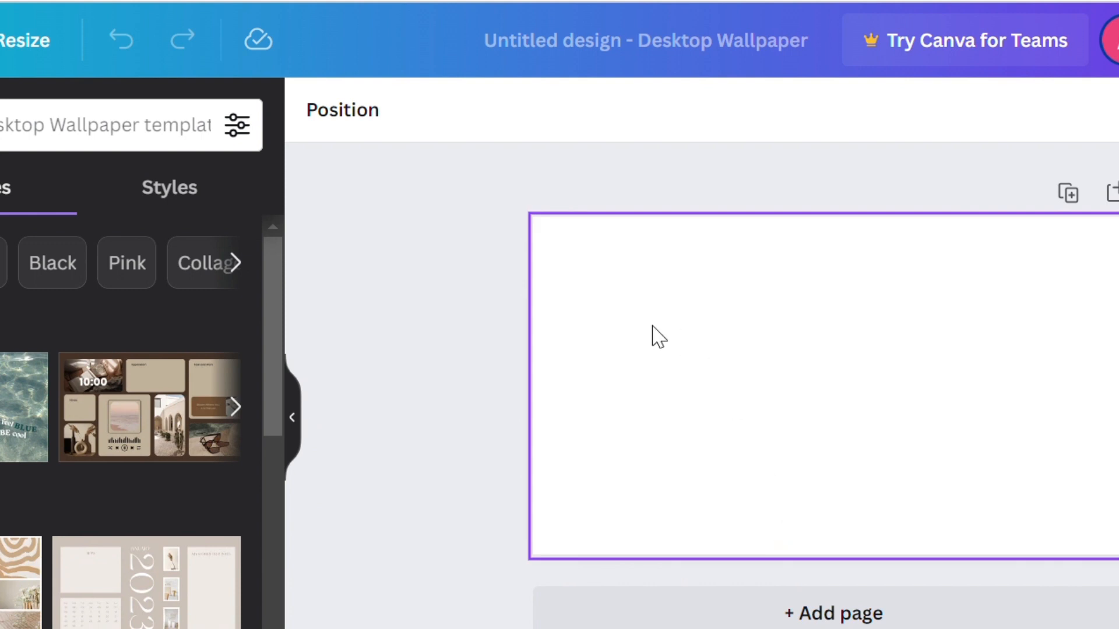
left_click(626, 345)
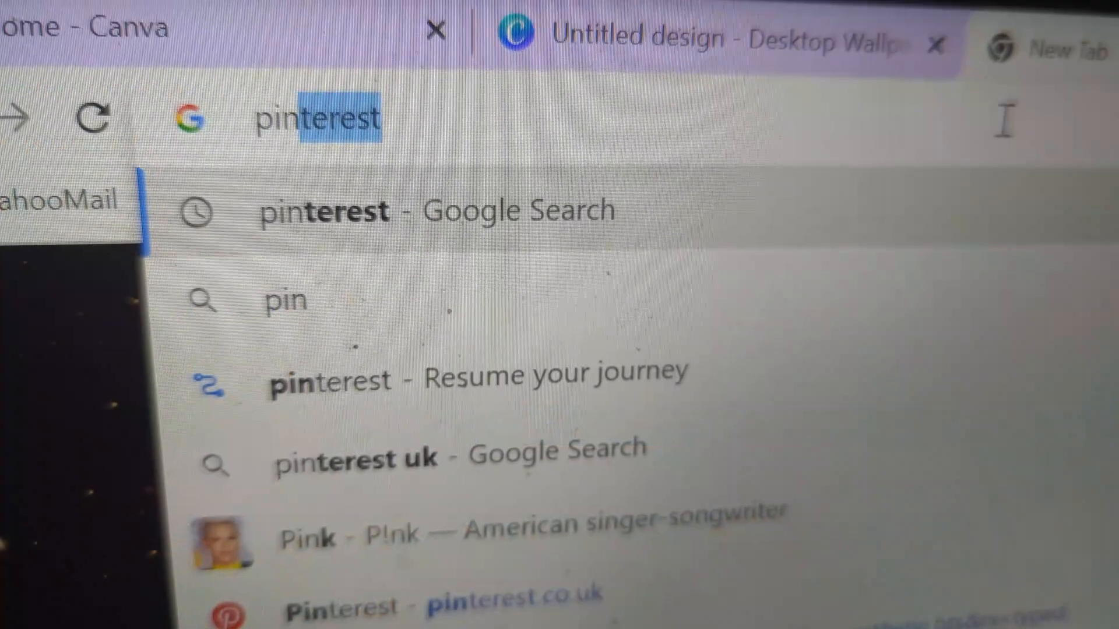
Step: Search the web for Pinterest in a new browser tab and open the pinterest.co.uk site
type("ters")
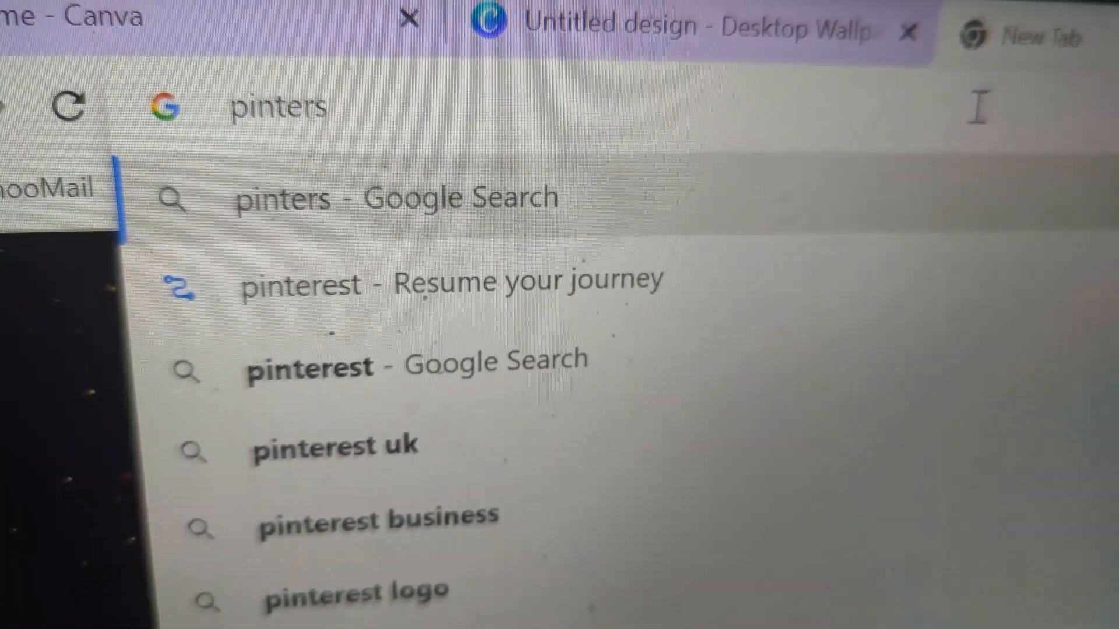
type("t")
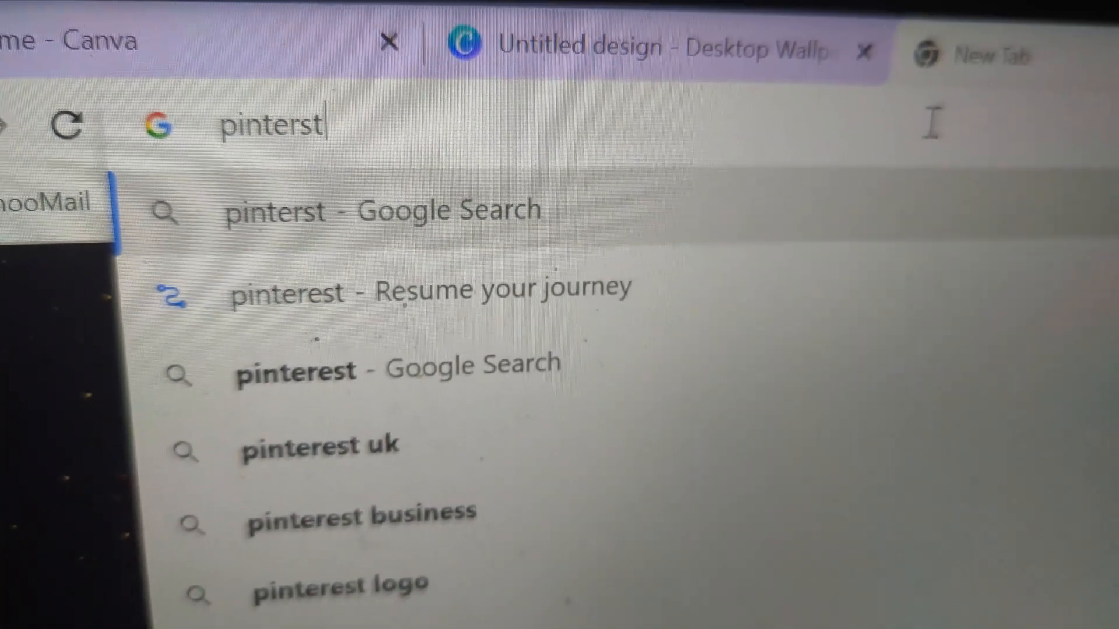
key("Return")
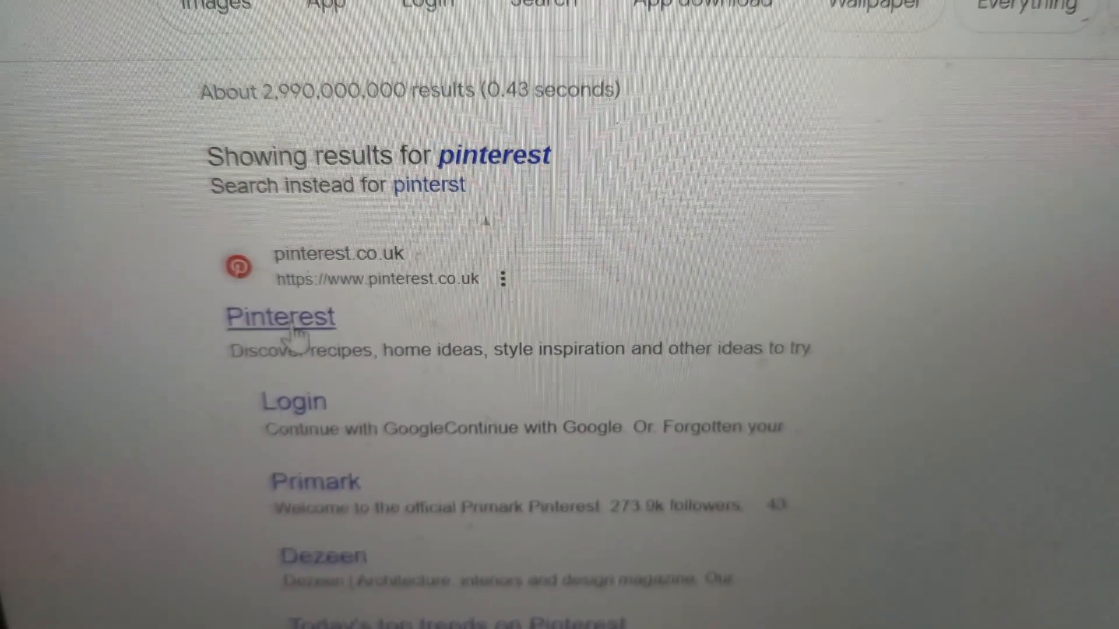
left_click(273, 314)
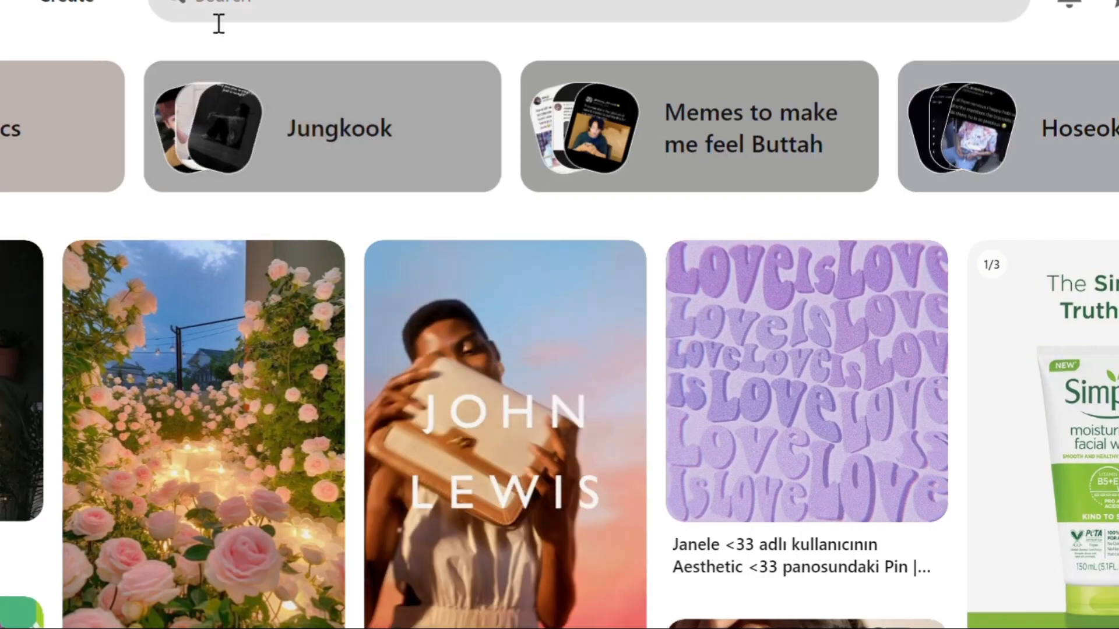
Step: Search Pinterest for the popular topic "Autumn aesthetic"
left_click(235, 20)
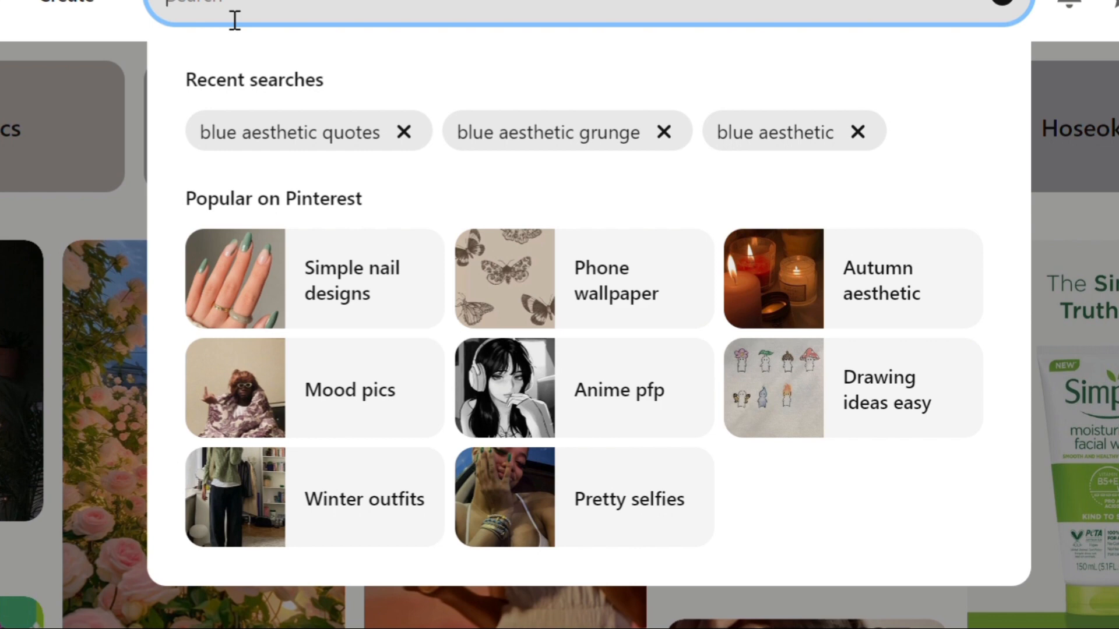
type("da")
key("BackSpace")
key("BackSpace")
left_click(861, 290)
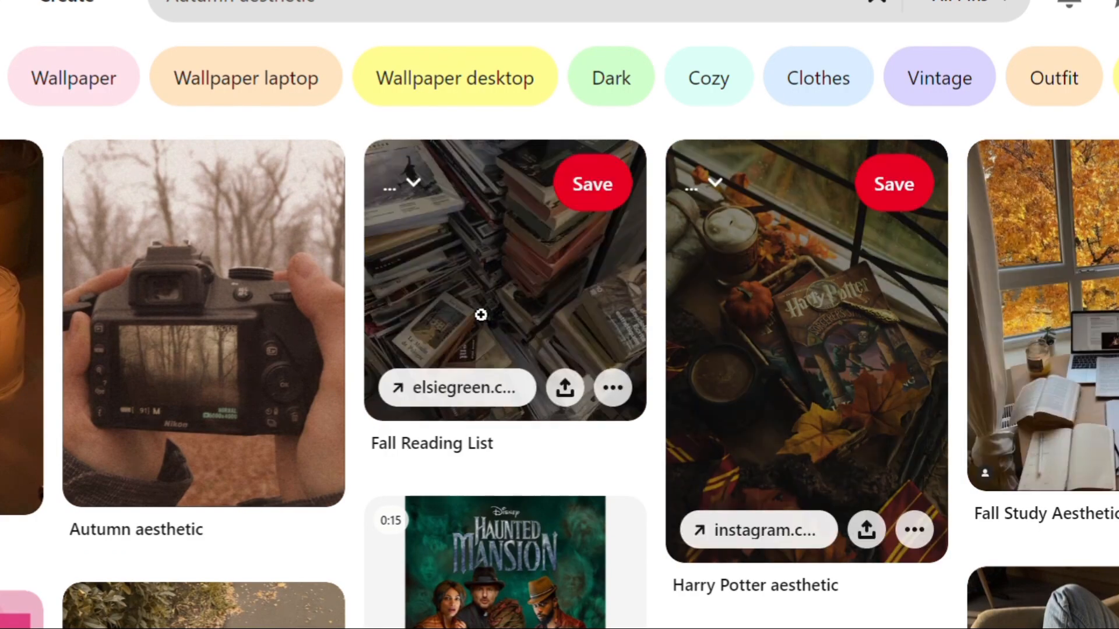
Step: Copy the photo of the autumn forest beside a road from the results and paste it into the blank Canva wallpaper
scroll(807, 350, "down", 6)
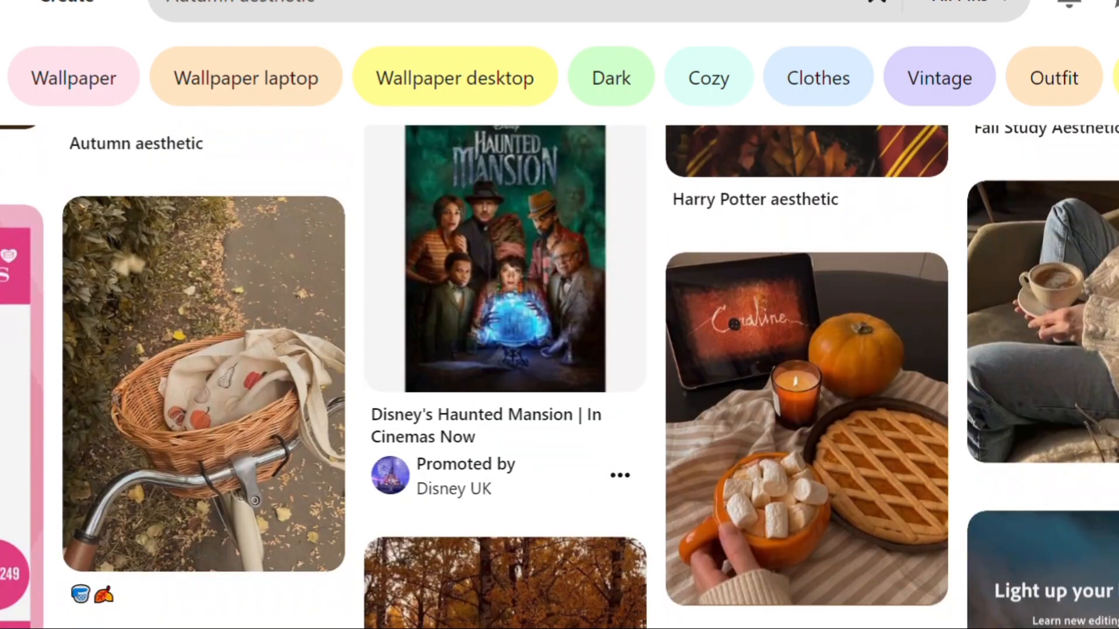
scroll(559, 376, "down", 10)
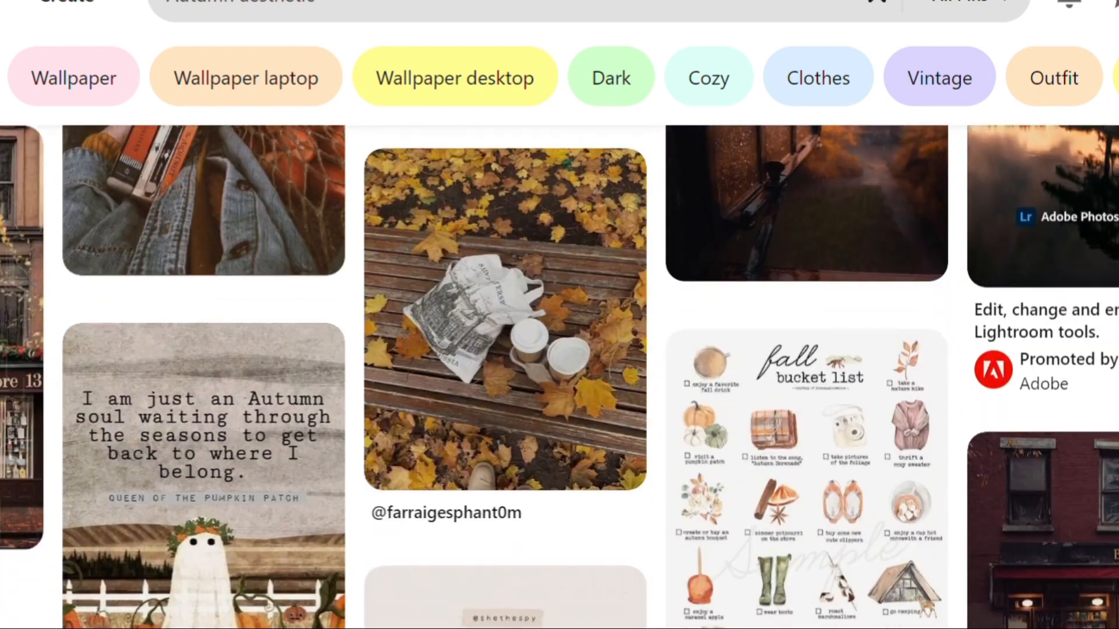
scroll(560, 376, "up", 1)
scroll(583, 436, "up", 8)
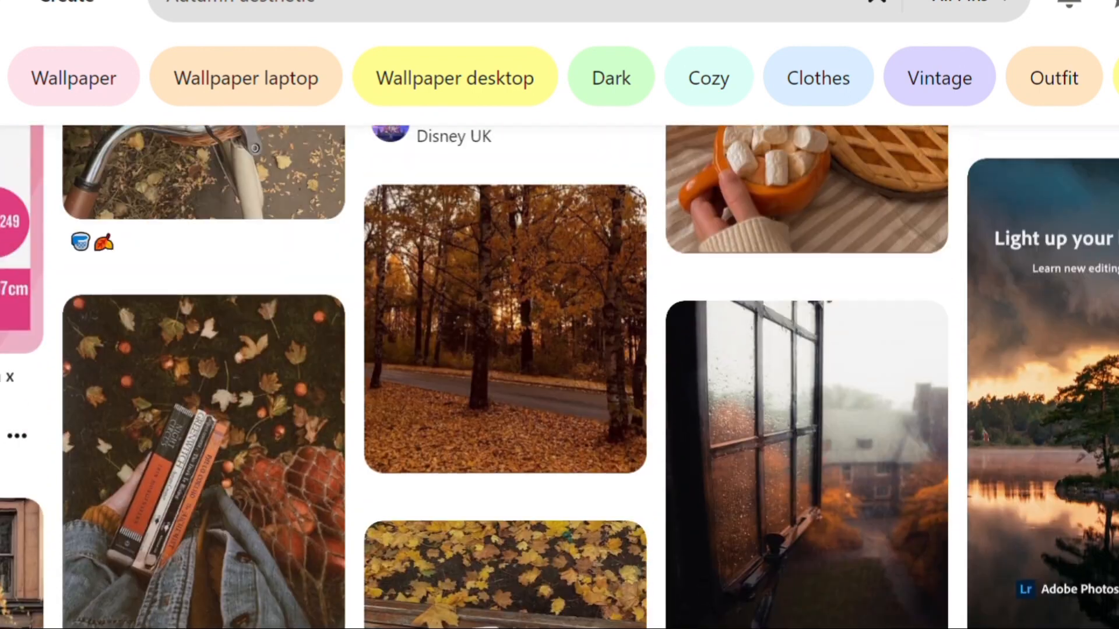
left_click(583, 443)
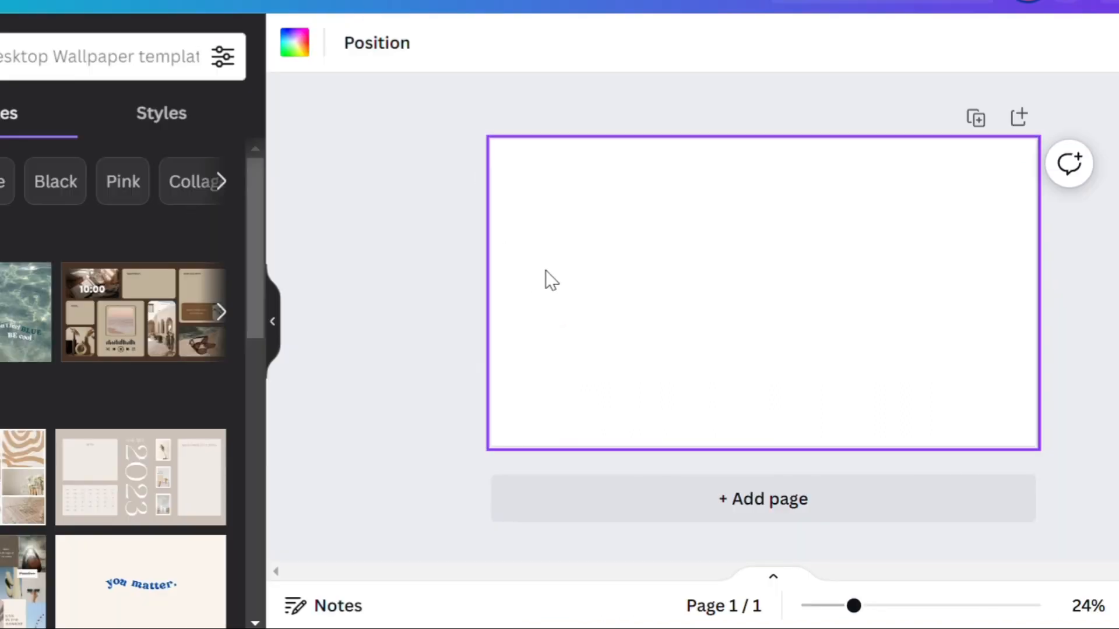
key("ctrl+v")
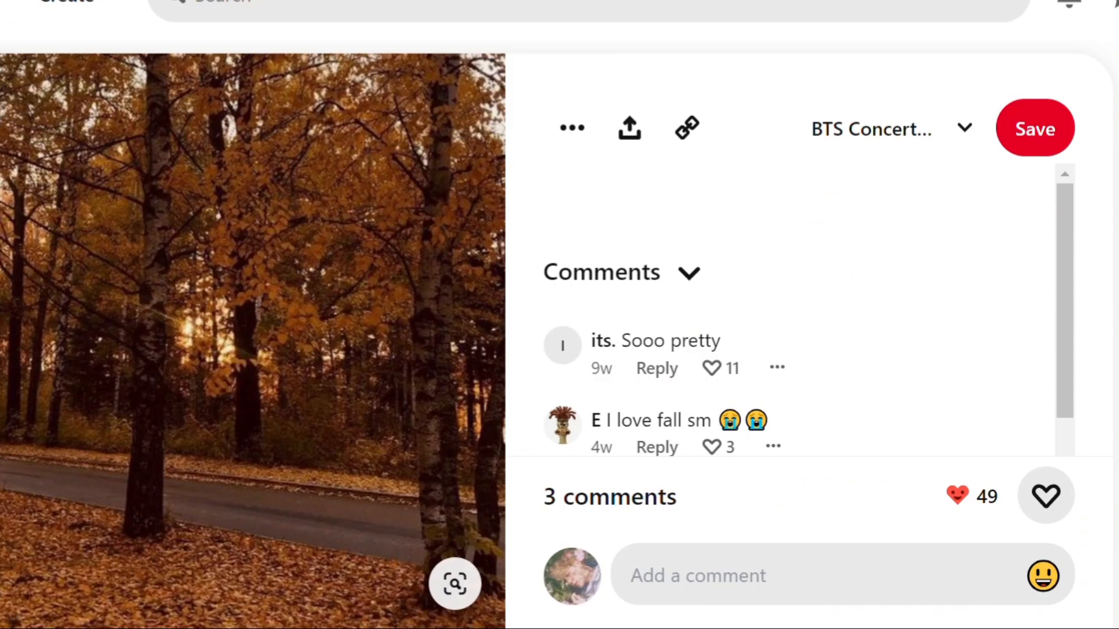
Step: Open the related Pinterest pin "So true" with leaves floating in water and paste its image into the Canva wallpaper
scroll(560, 335, "down", 8)
scroll(560, 335, "up", 1)
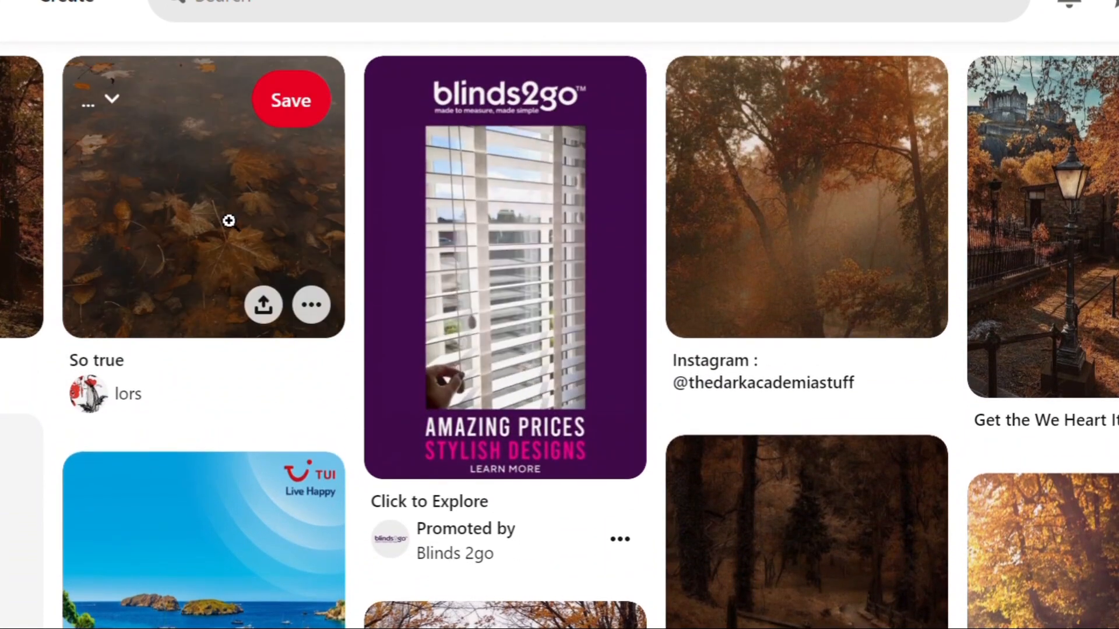
left_click(228, 221)
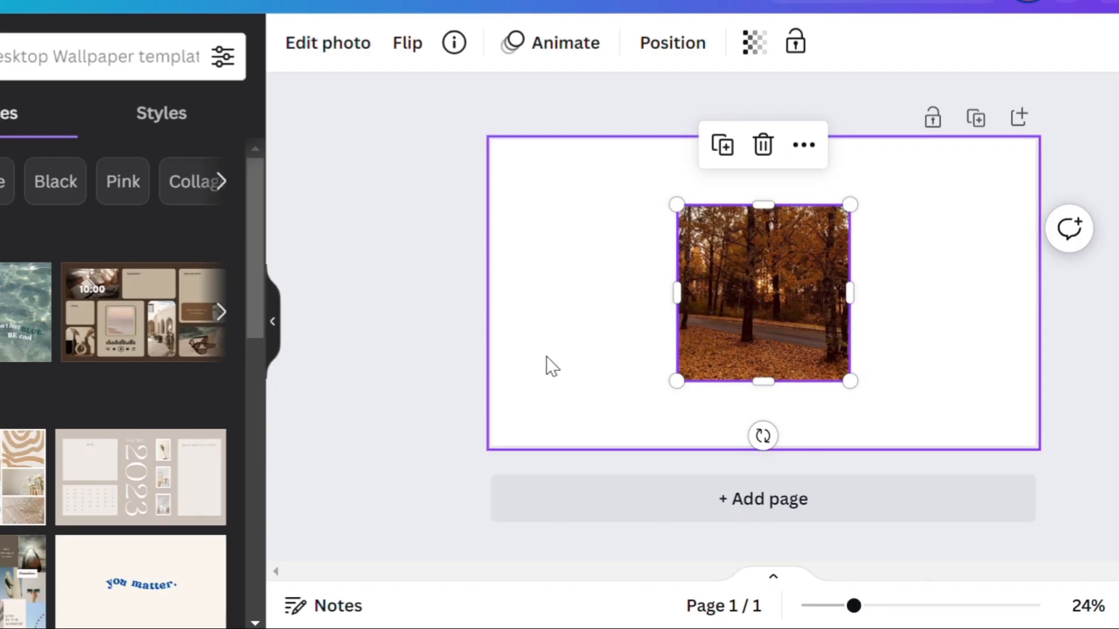
left_click(553, 364)
key("ctrl+v")
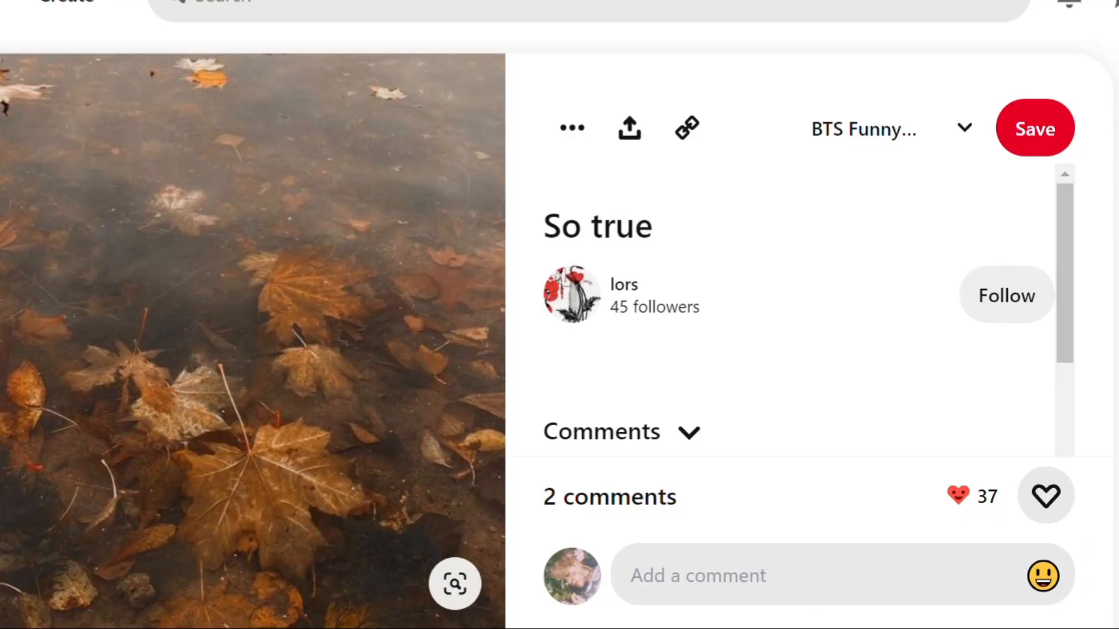
Step: Return to the related pins, open the autumn footbridge photo, and paste its image into the Canva wallpaper
key("alt+Left")
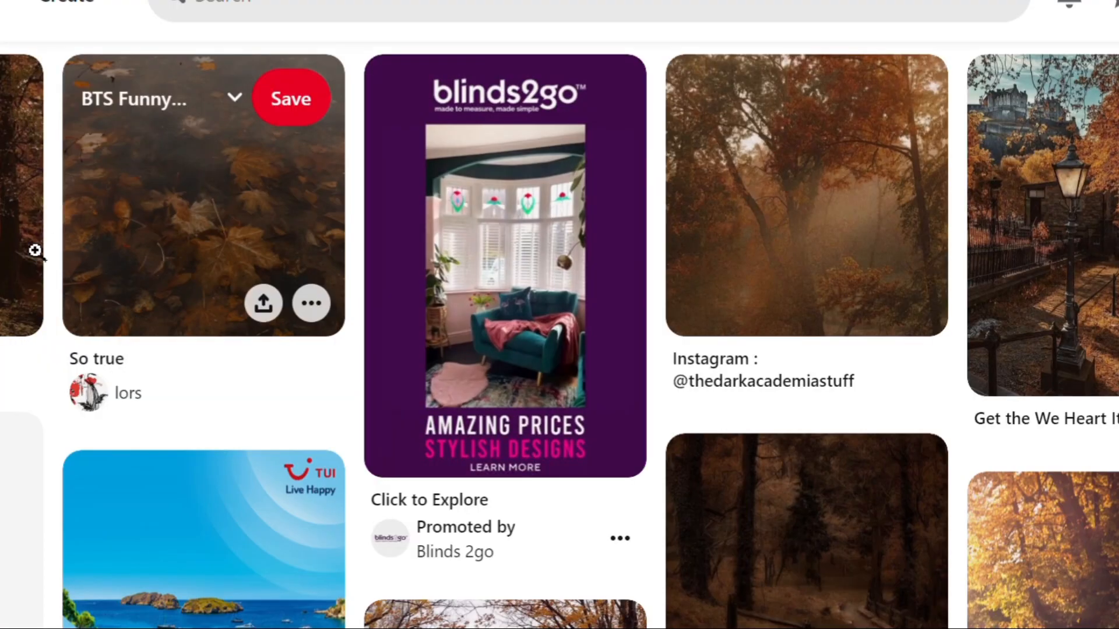
left_click(37, 250)
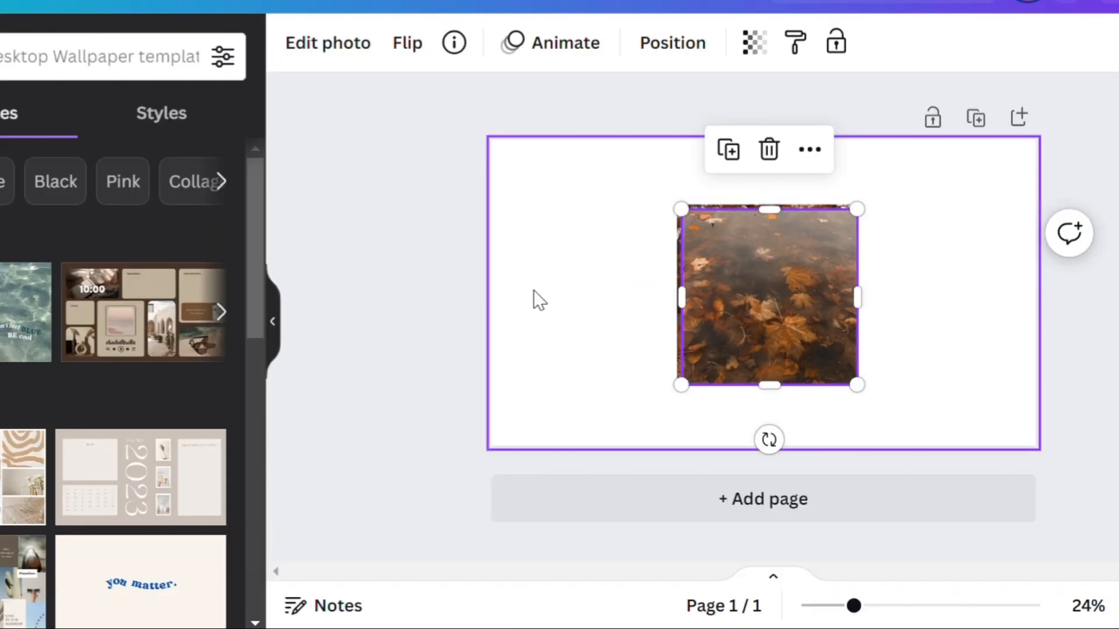
left_click(537, 297)
key("ctrl+v")
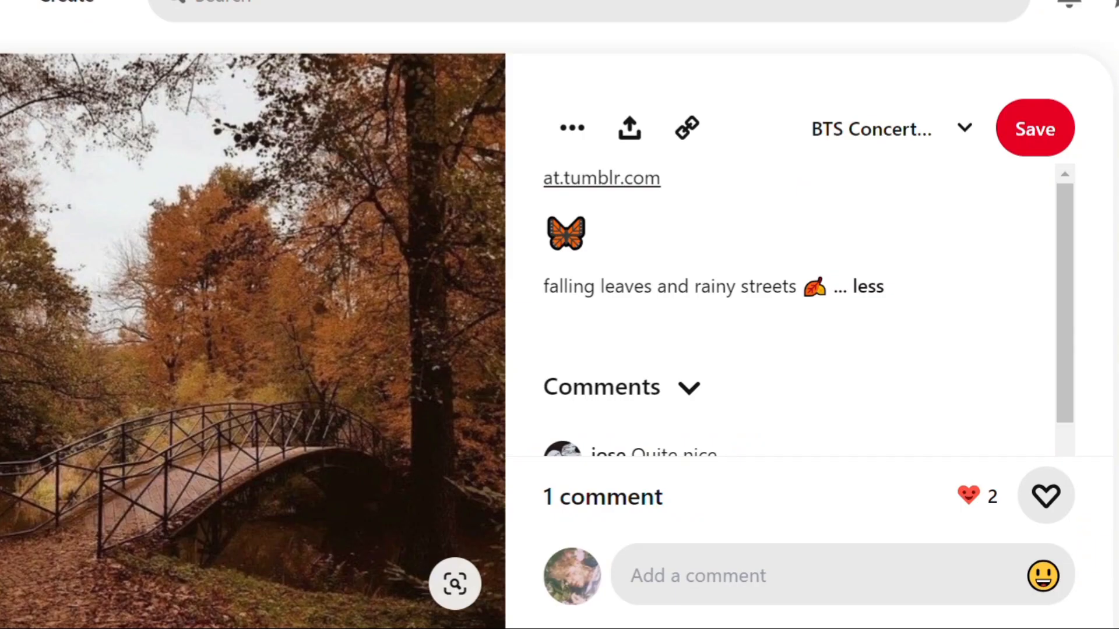
Step: Copy the "spotify covers" maple leaves image and the "Treat People With Kindness" quote from Pinterest into the Canva wallpaper
scroll(894, 308, "down", 8)
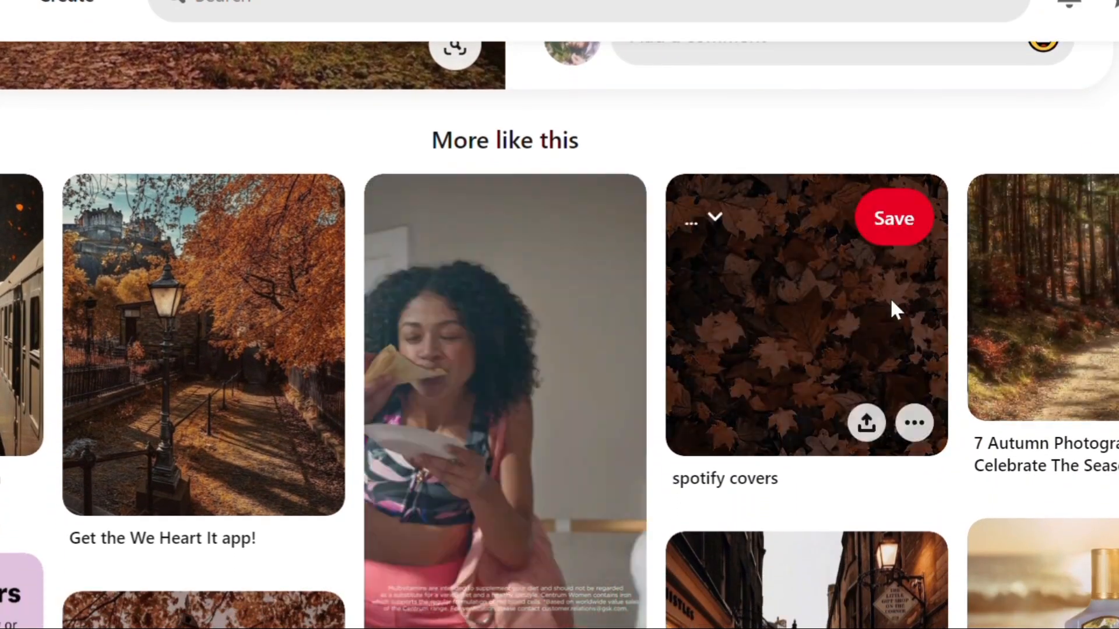
left_click(891, 304)
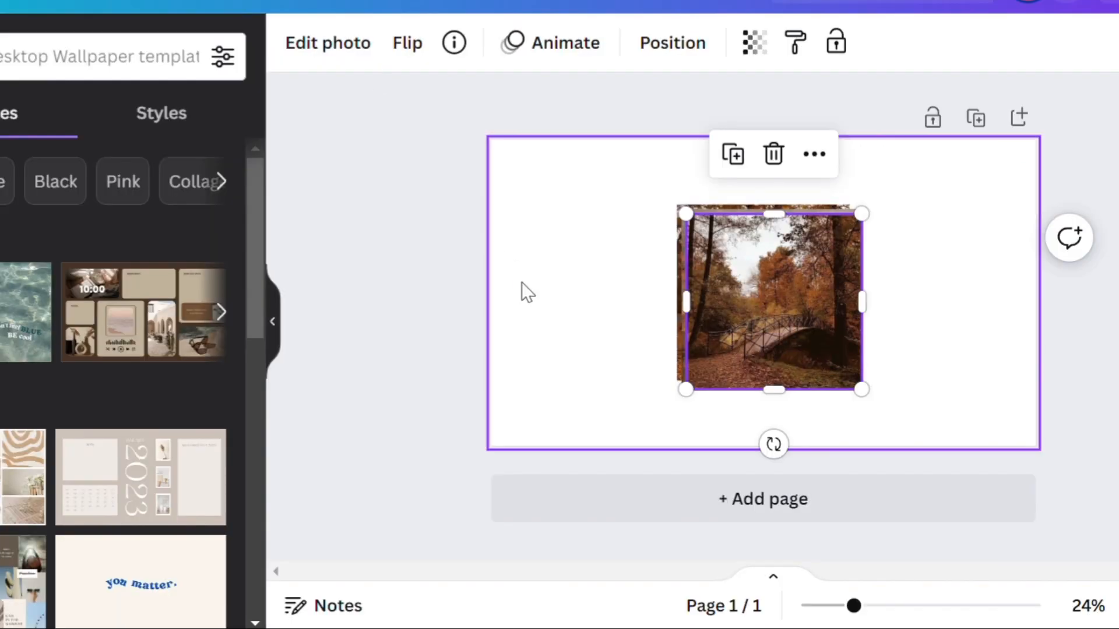
left_click(522, 285)
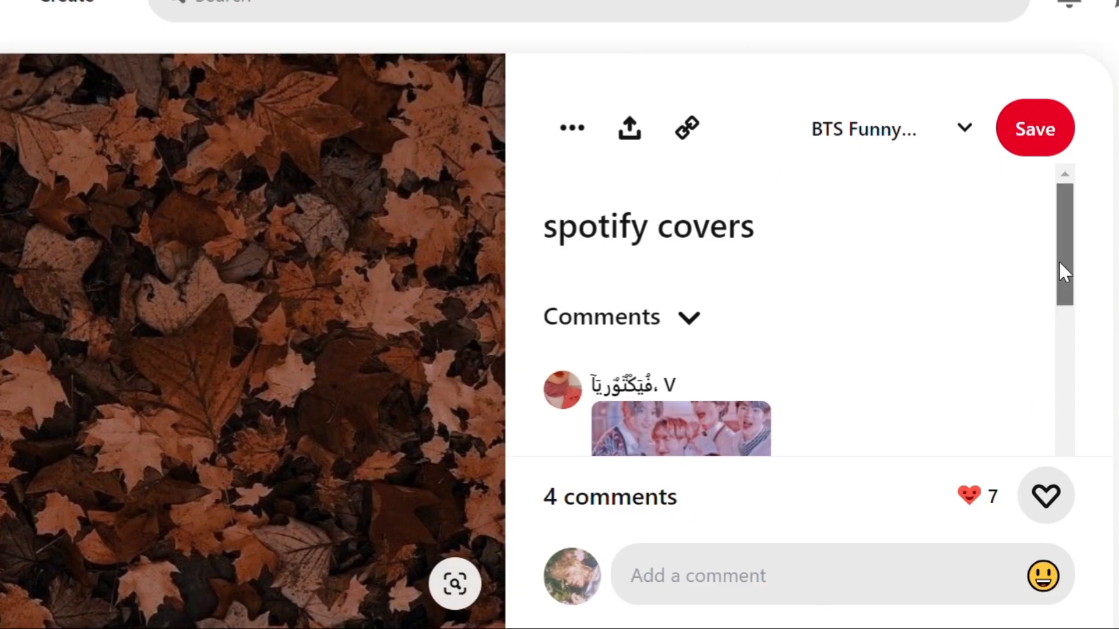
scroll(1058, 260, "down", 10)
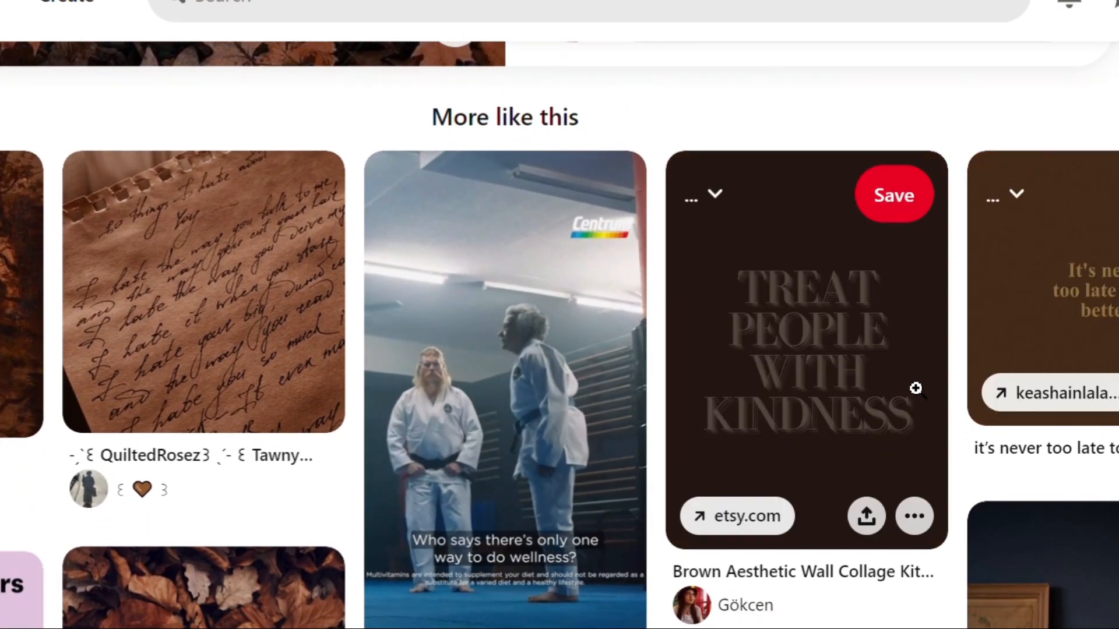
left_click(815, 385)
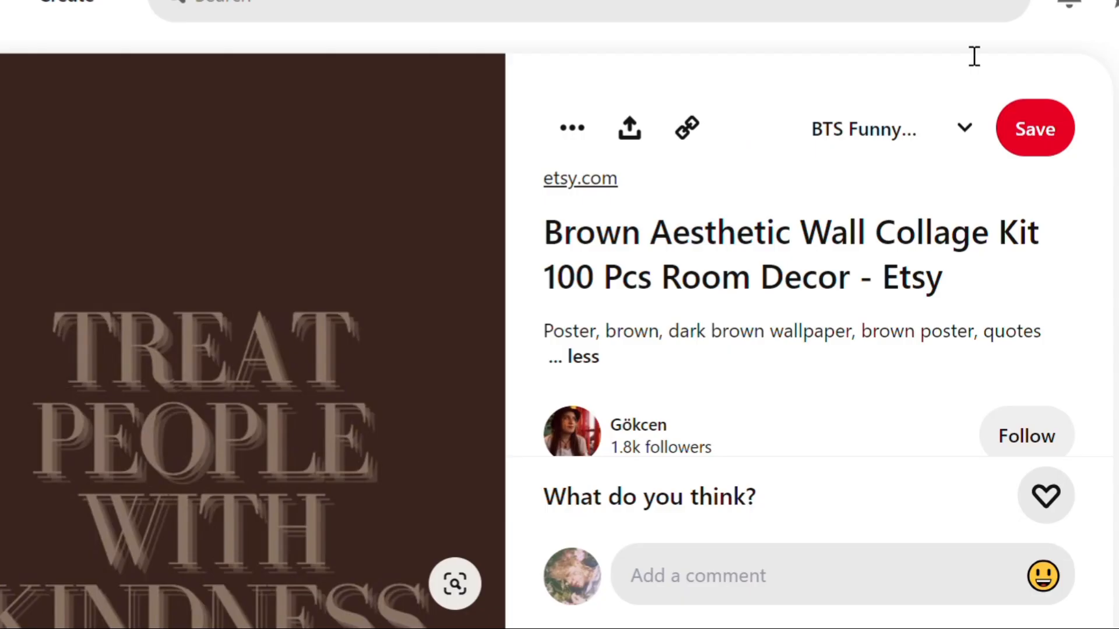
Step: Open the related pin of dried flowers lying on a printed page and paste its image into the Canva wallpaper
scroll(974, 54, "down", 10)
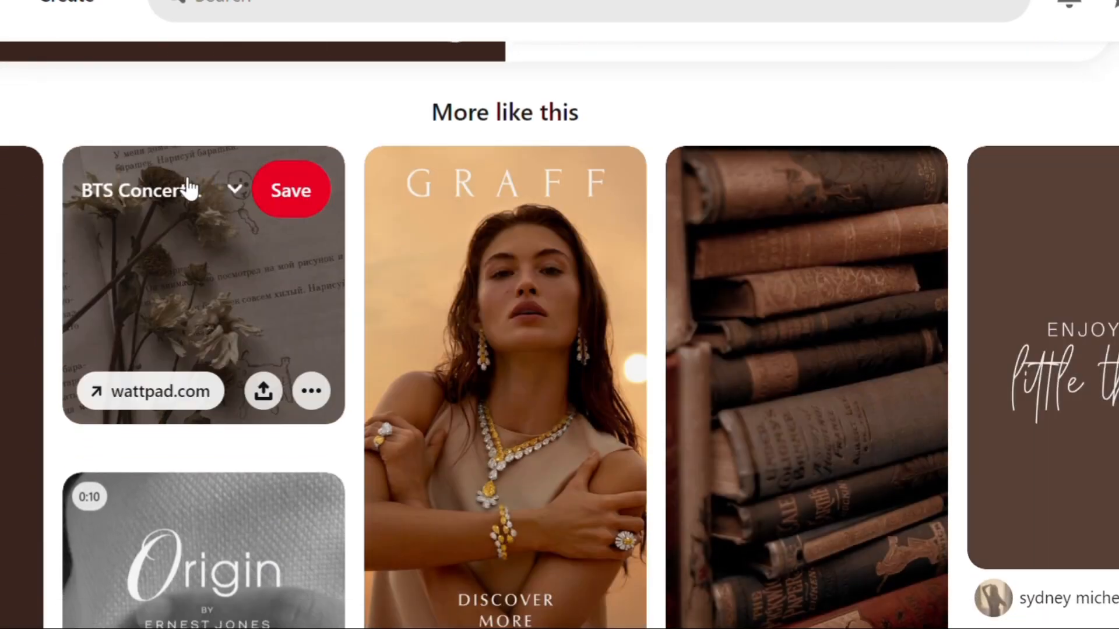
left_click(186, 189)
left_click(177, 250)
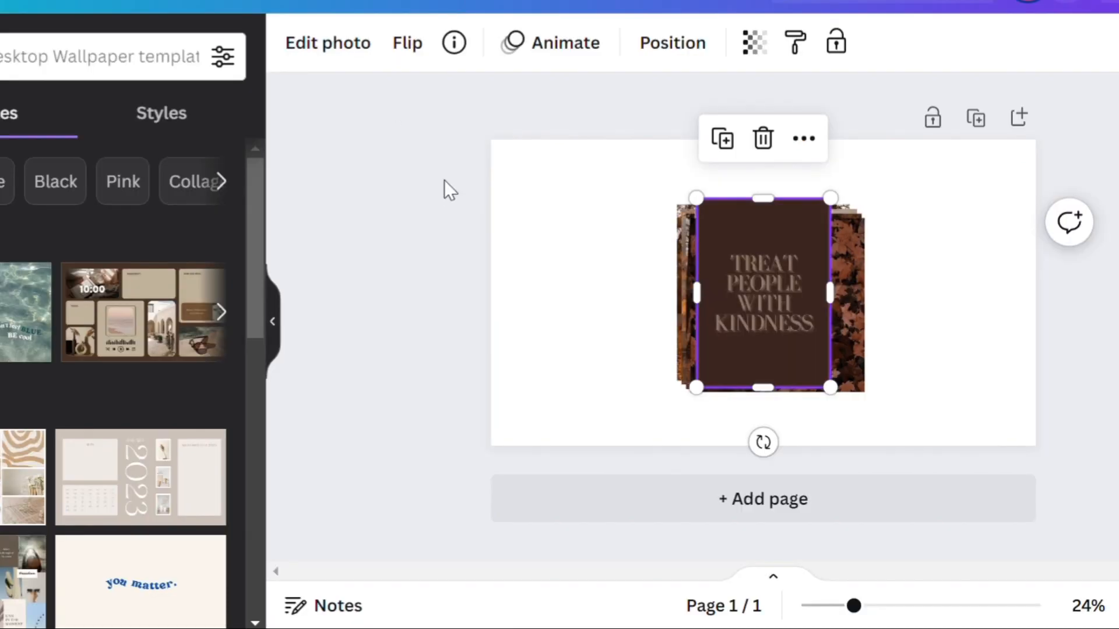
left_click(444, 185)
key("ctrl+v")
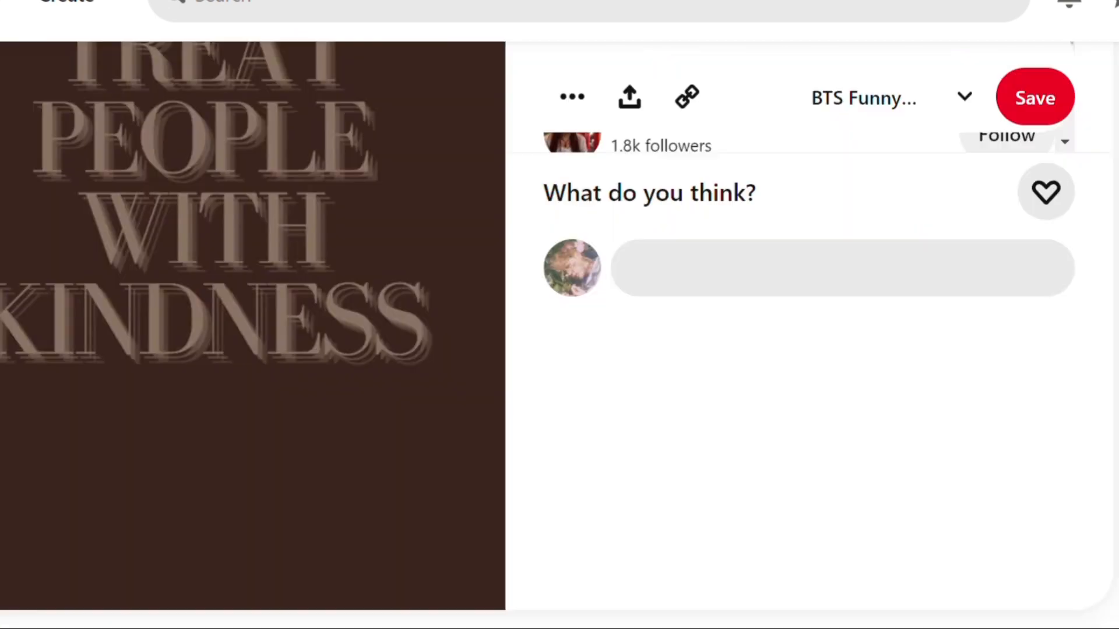
Step: Open the "tubby cubby" pin of brown clouds from the related pins and copy its image into the Canva wallpaper
scroll(559, 335, "down", 10)
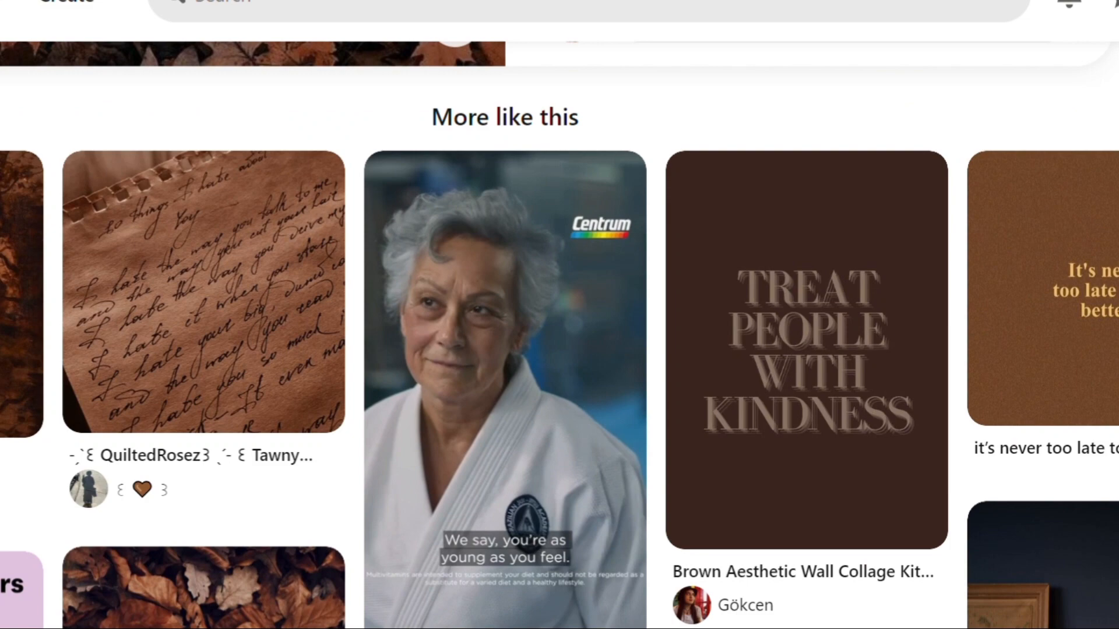
scroll(489, 287, "down", 8)
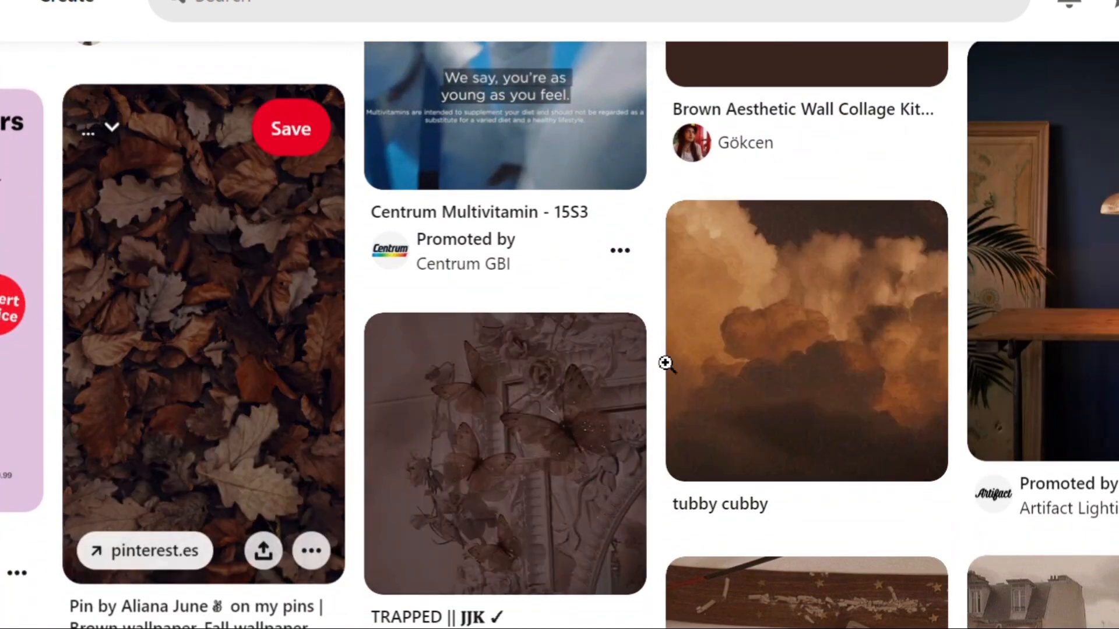
left_click(699, 353)
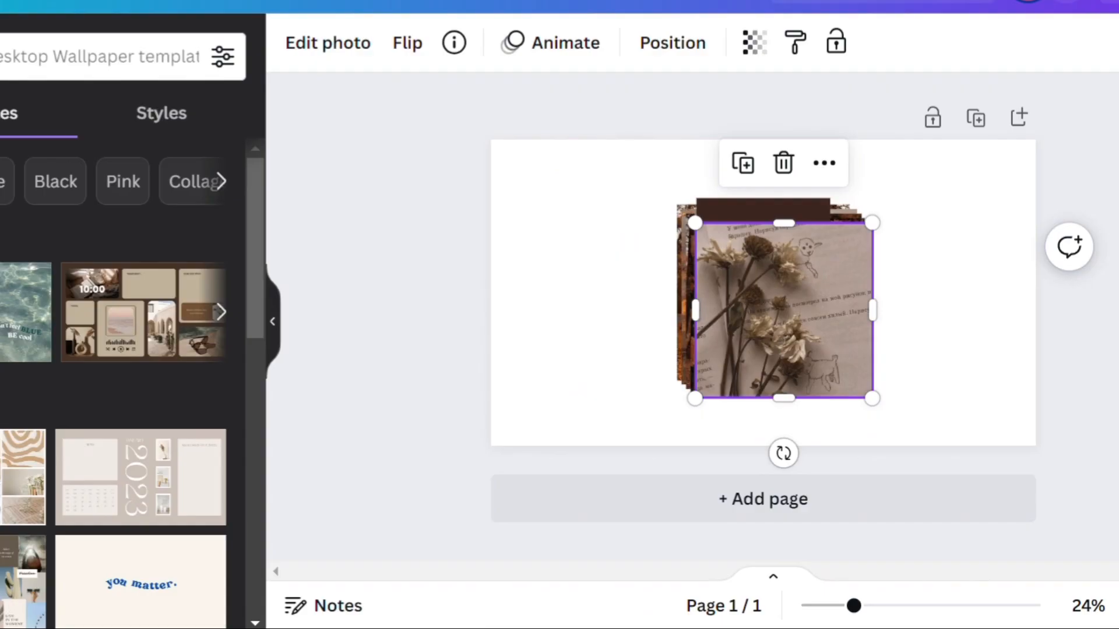
left_click(541, 253)
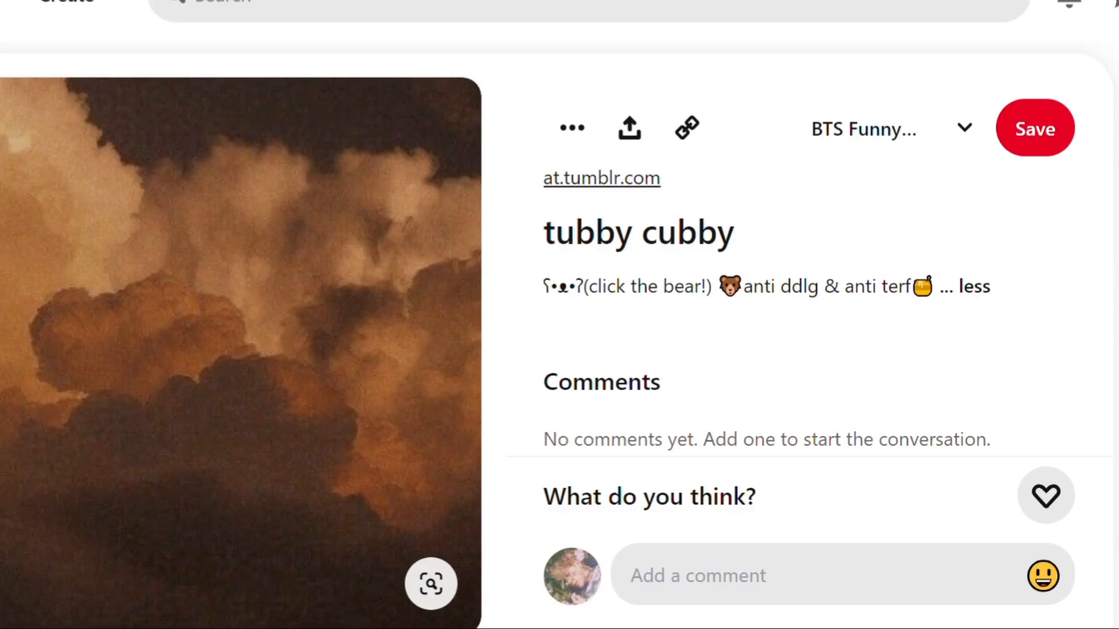
Step: Open the related pin with the dark vintage floral painting and paste its image into the Canva wallpaper
scroll(559, 350, "down", 10)
scroll(230, 173, "up", 1)
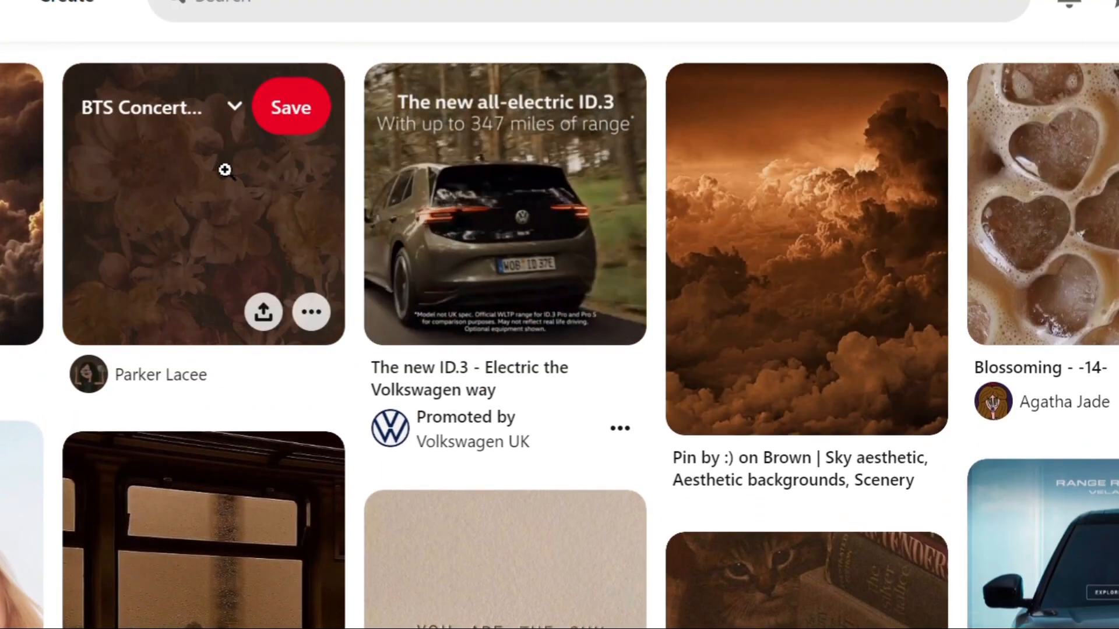
left_click(225, 169)
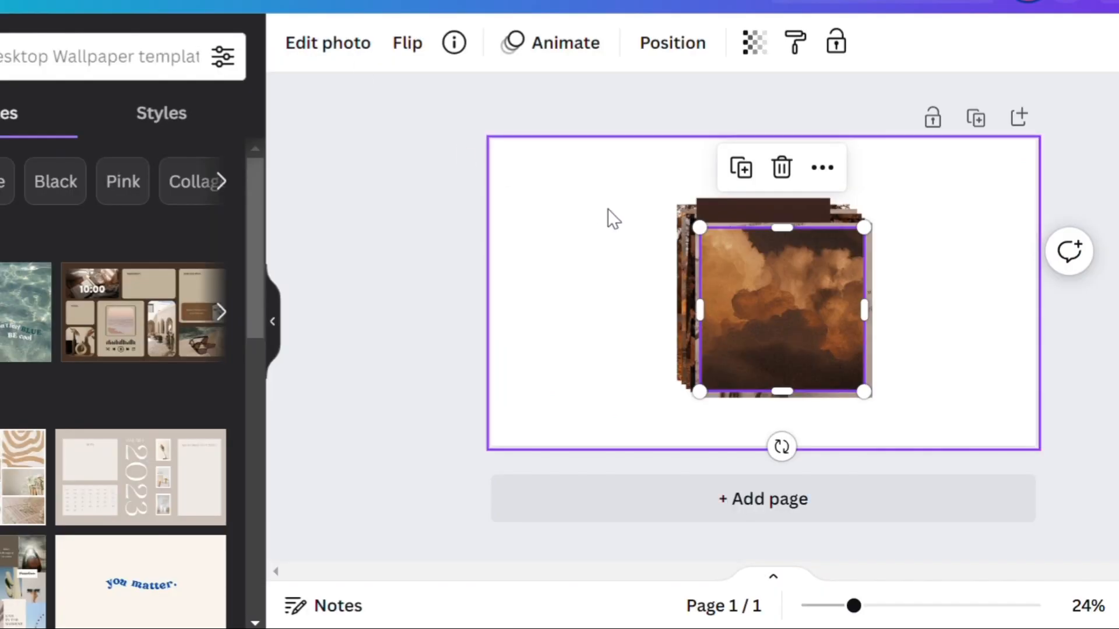
key("ctrl+v")
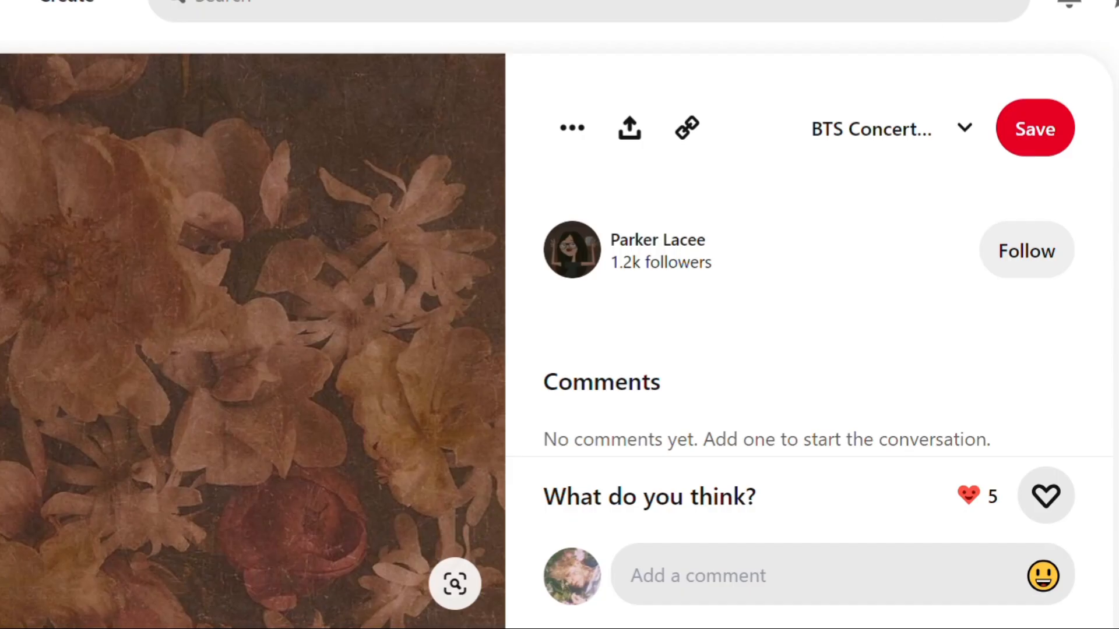
Step: Find the "everlong" photo of ducks on a pond among the floral painting's related pins and open it
scroll(57, 403, "down", 8)
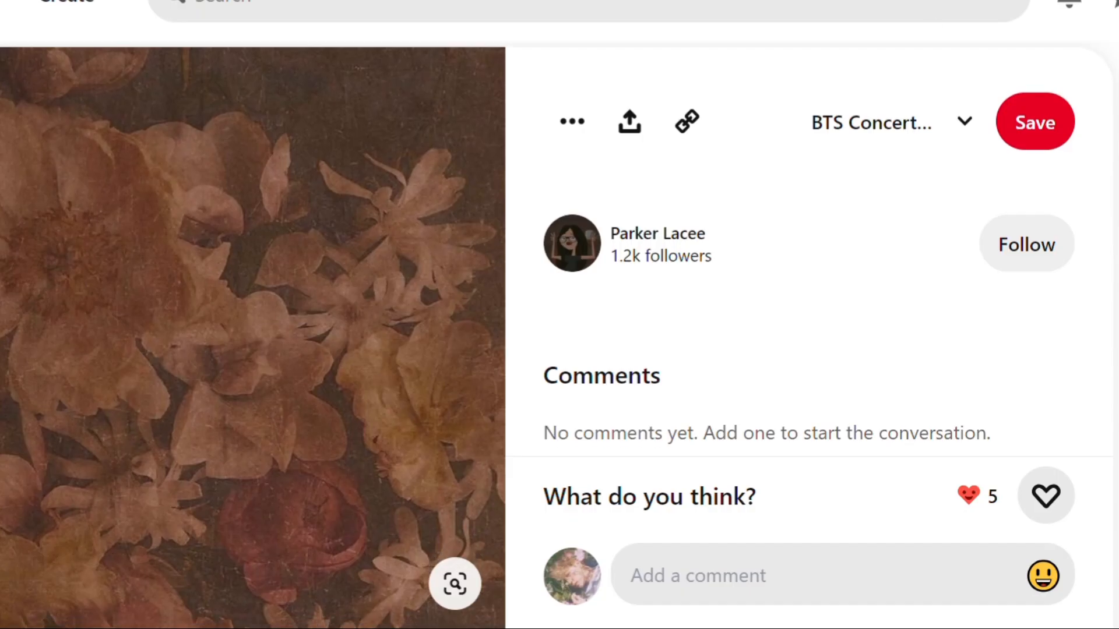
scroll(559, 334, "down", 5)
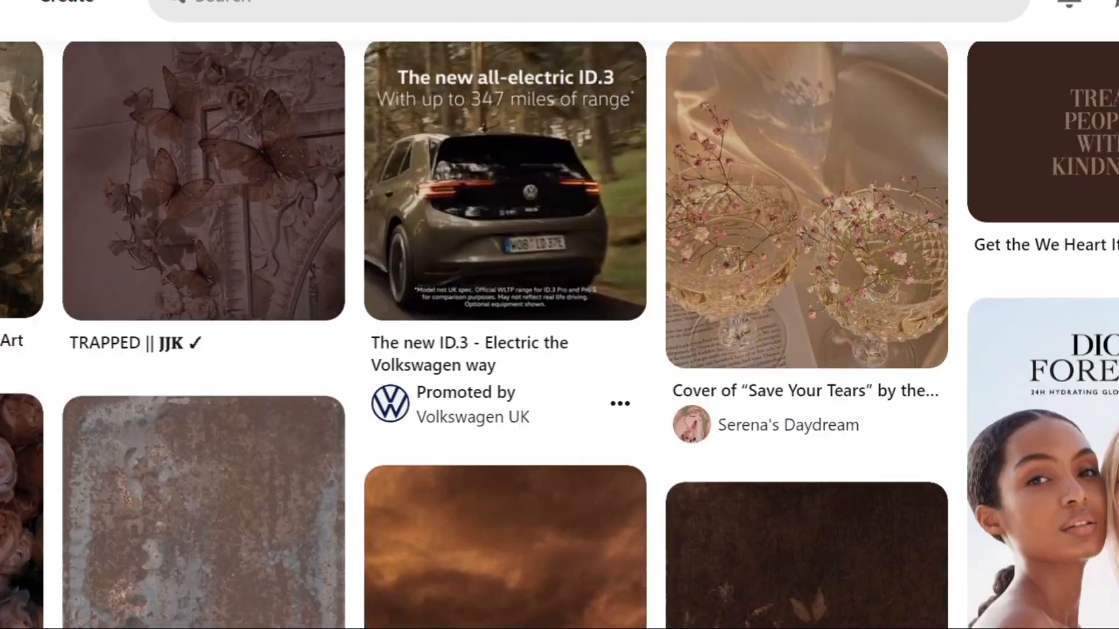
scroll(560, 335, "down", 8)
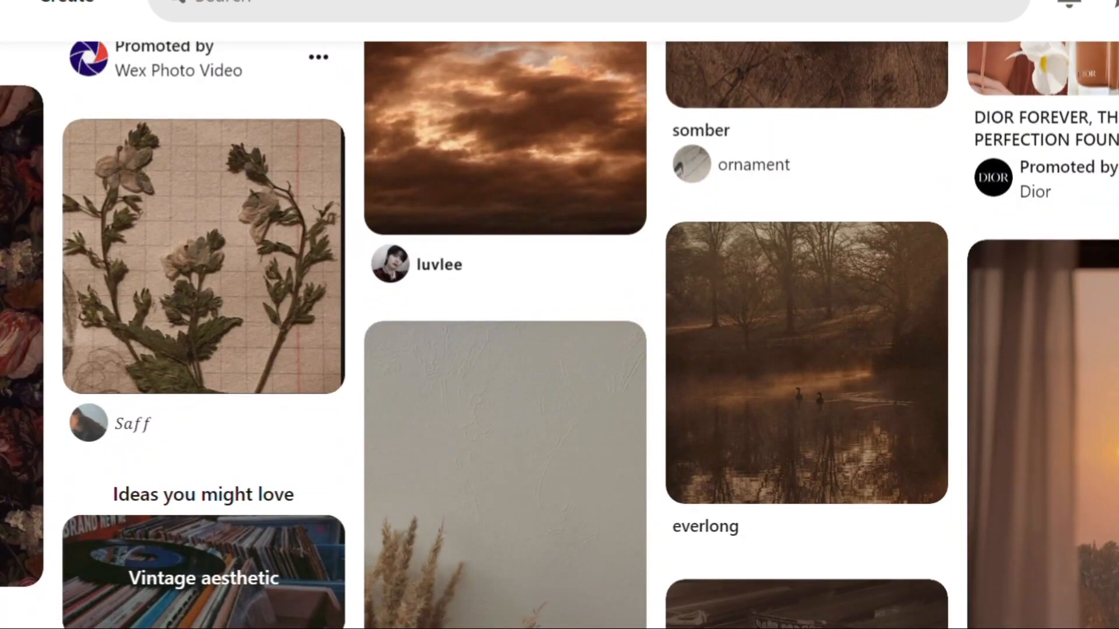
left_click(861, 430)
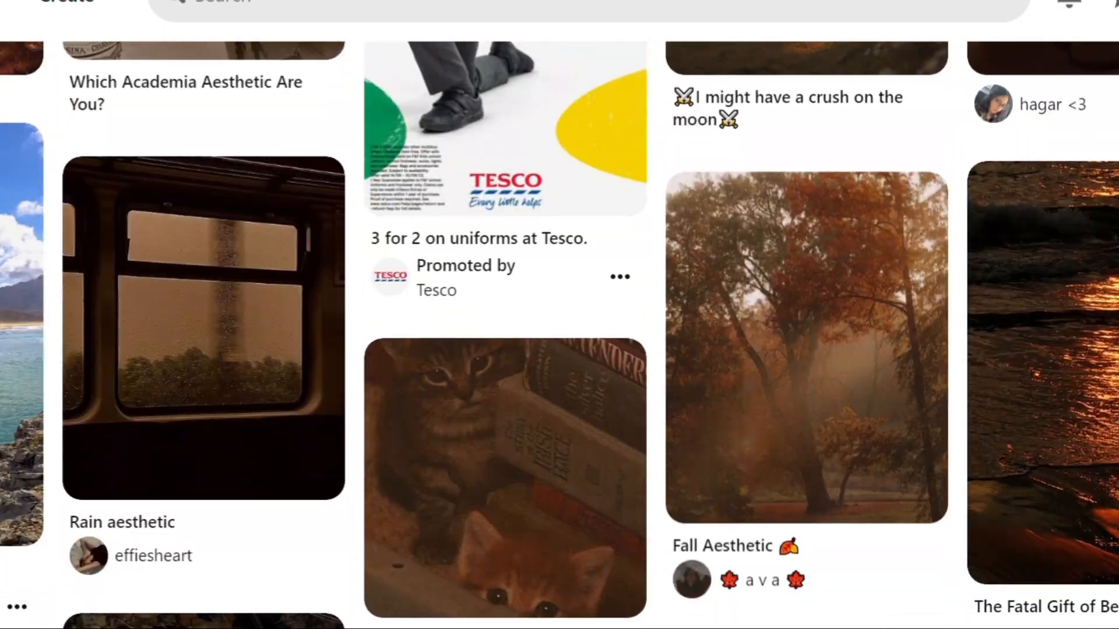
Step: Open the related pin "Choose some aesthetic things and get a cat!" and paste its open-book photo into the Canva wallpaper
scroll(560, 334, "down", 3)
scroll(559, 334, "down", 10)
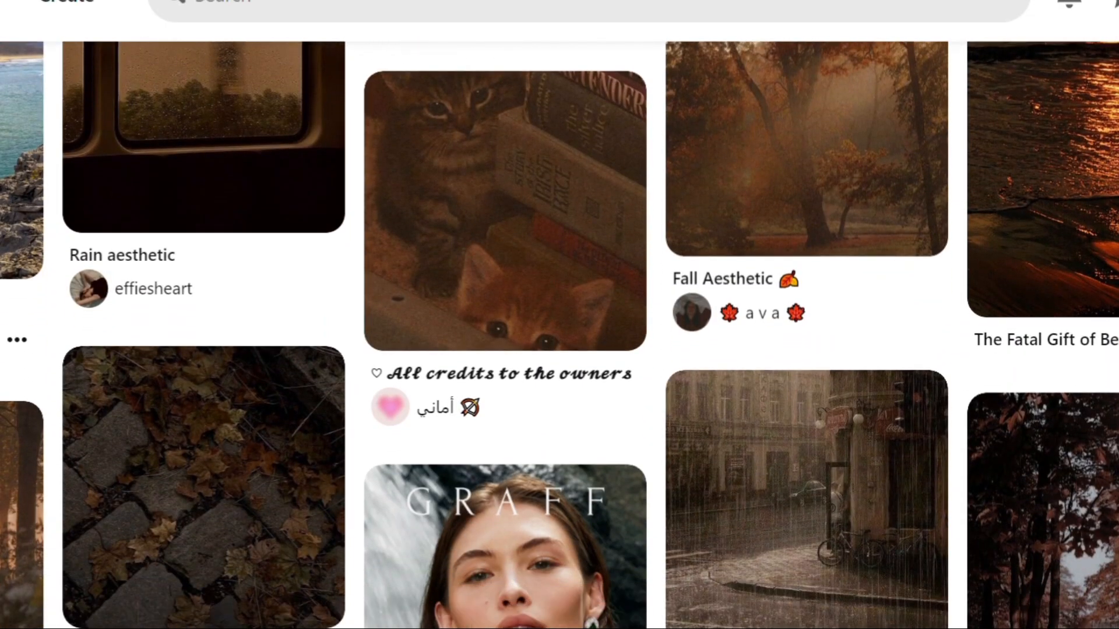
scroll(560, 335, "down", 2)
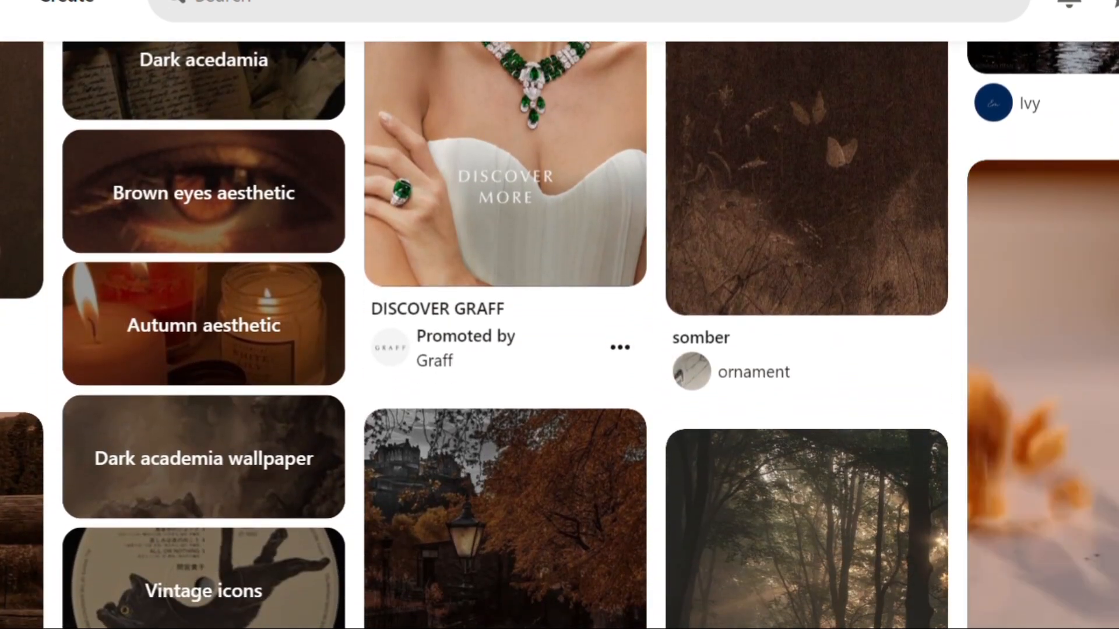
scroll(813, 346, "down", 4)
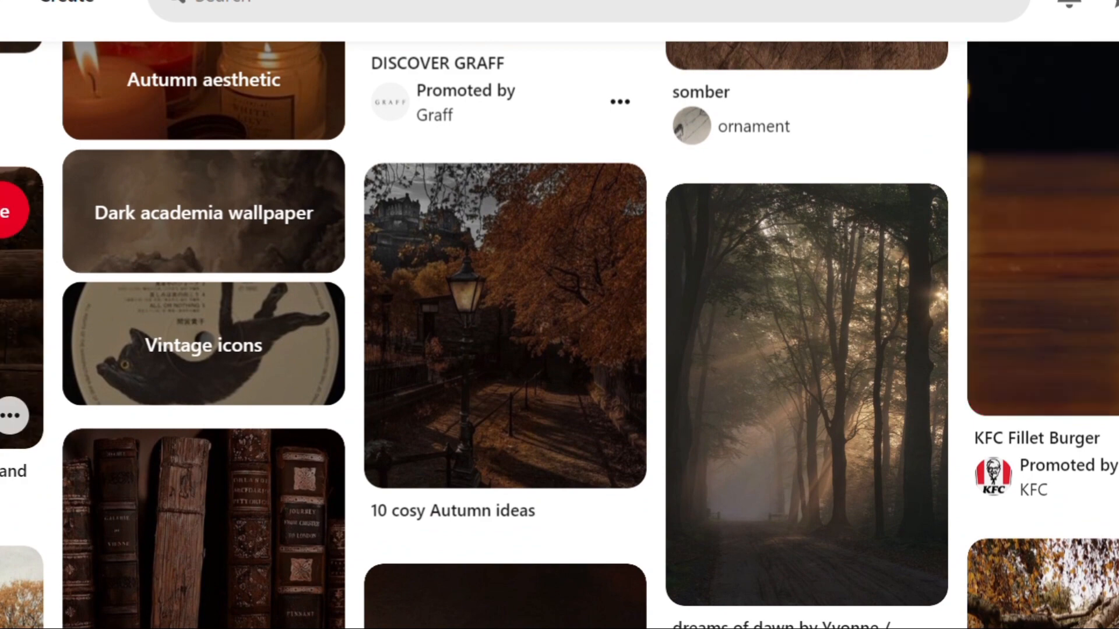
left_click(12, 335)
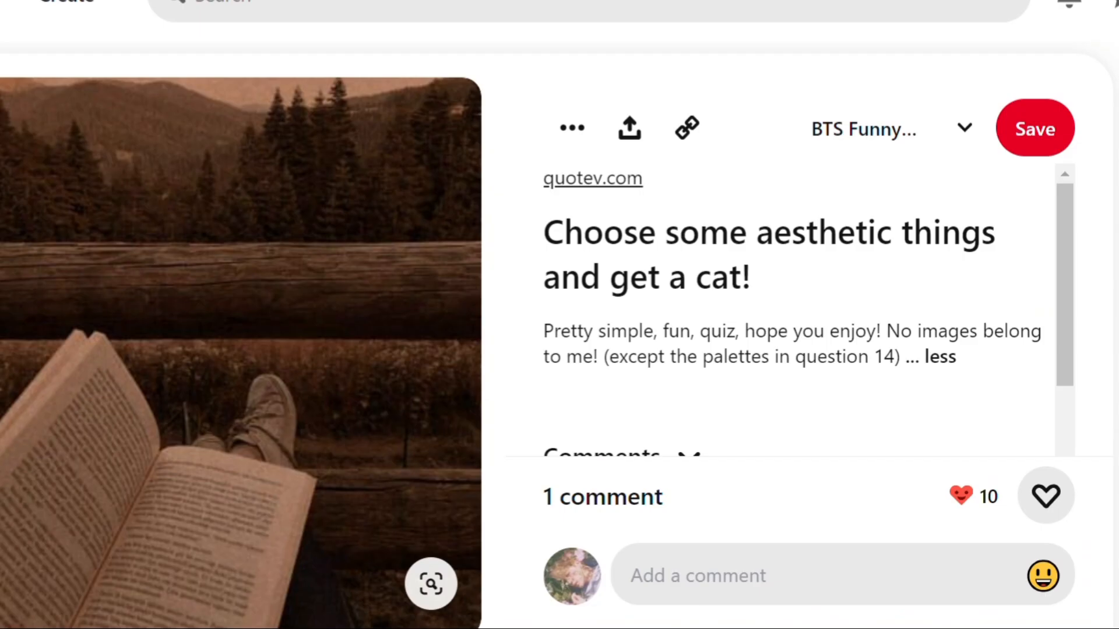
Step: Look through the open-book pin's related images and return to the "Autumn aesthetic" search results
scroll(559, 336, "down", 10)
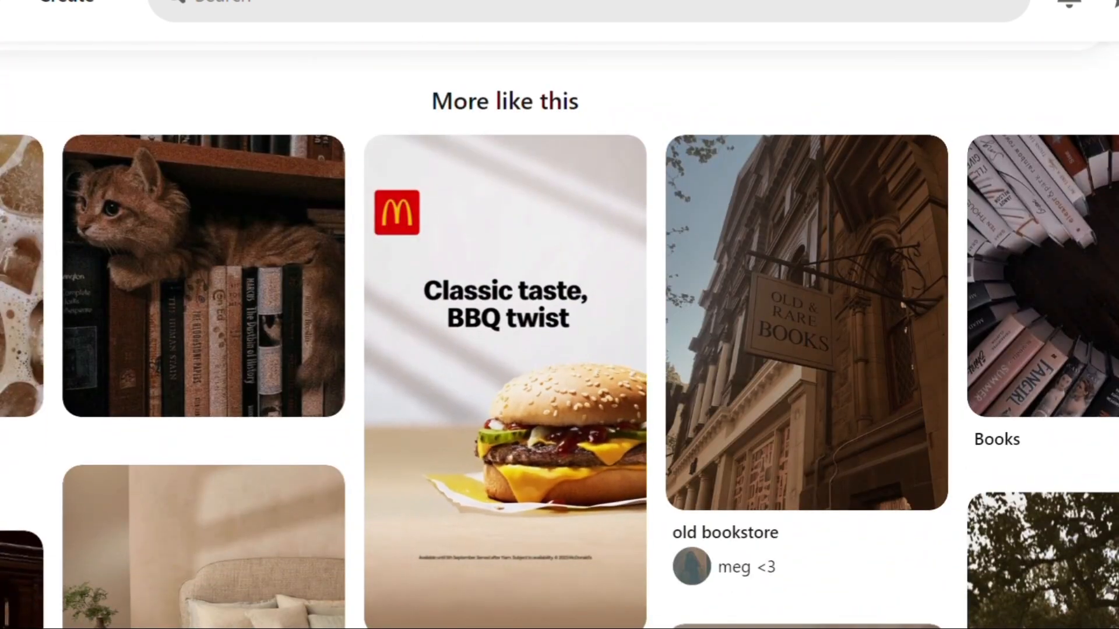
scroll(559, 335, "down", 10)
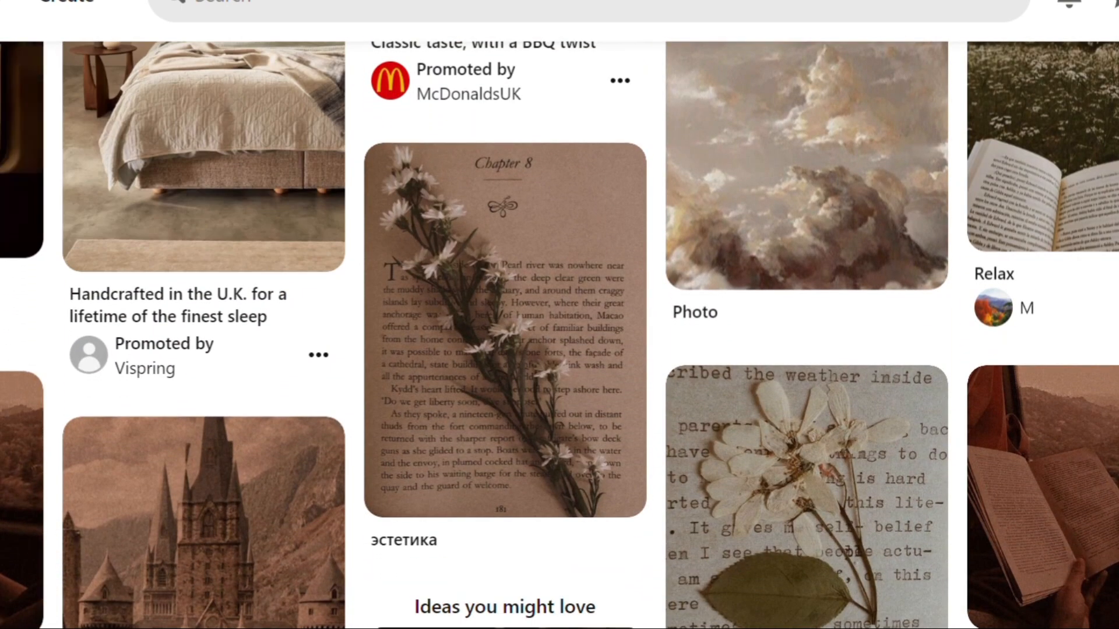
scroll(559, 335, "down", 10)
scroll(559, 335, "up", 1)
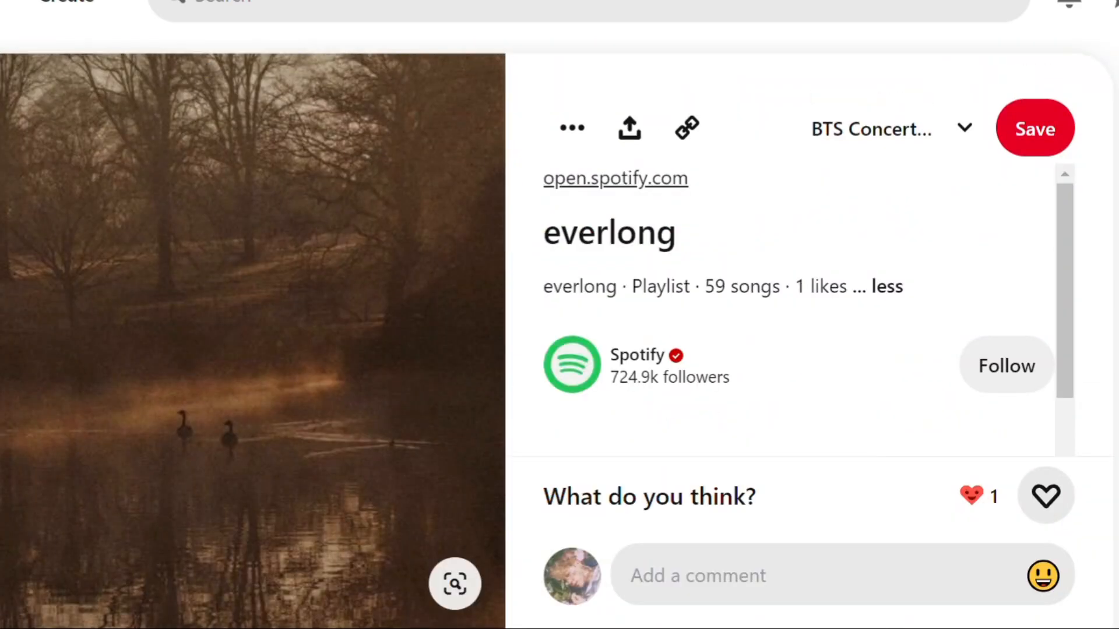
key("alt+Left")
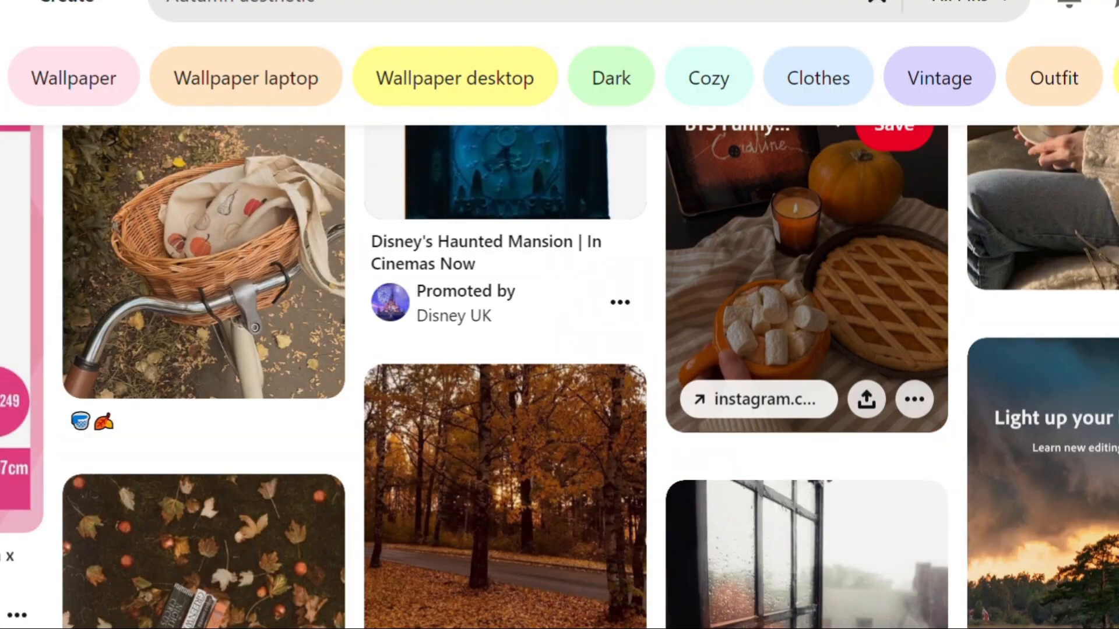
Step: Open the dark photo of a person tossing autumn leaves from the results and return to the results list
scroll(808, 292, "down", 5)
scroll(559, 377, "down", 15)
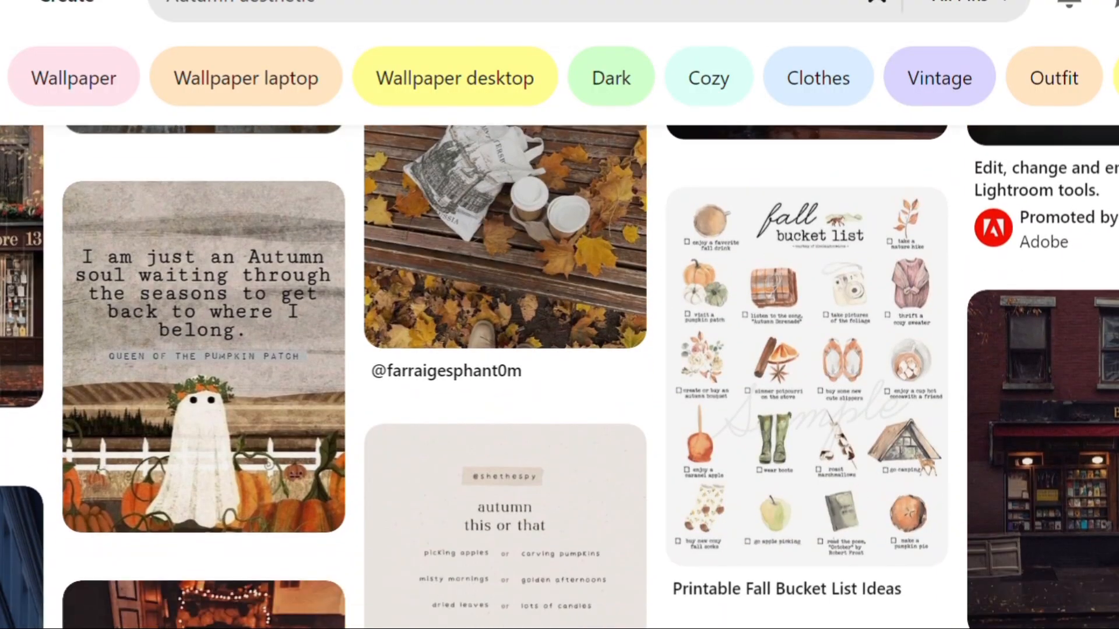
scroll(845, 282, "down", 3)
scroll(845, 282, "up", 3)
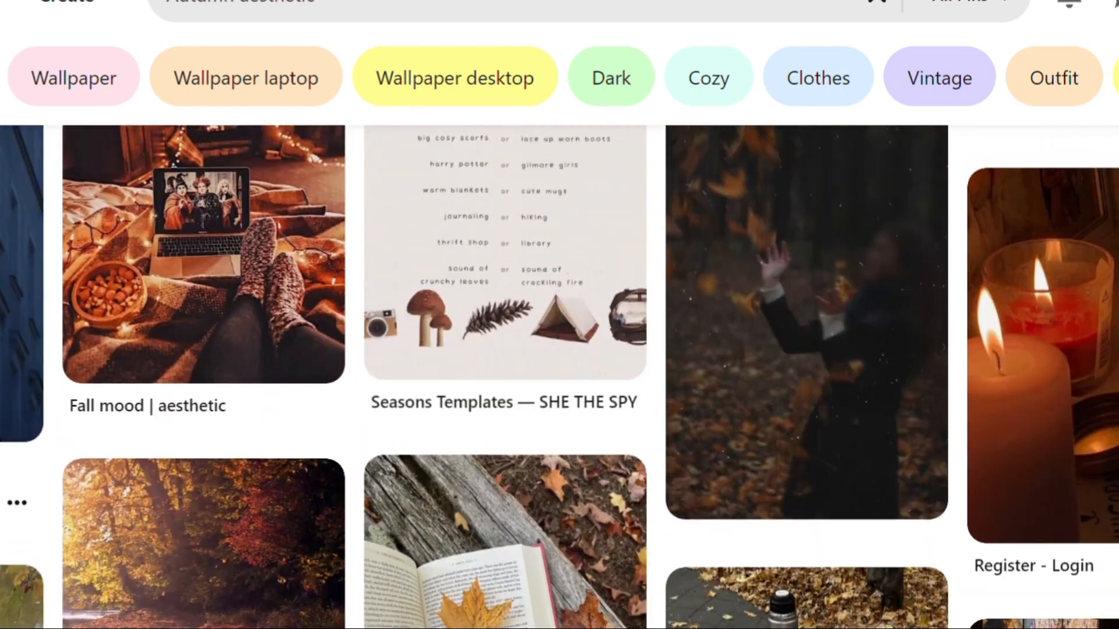
left_click(845, 282)
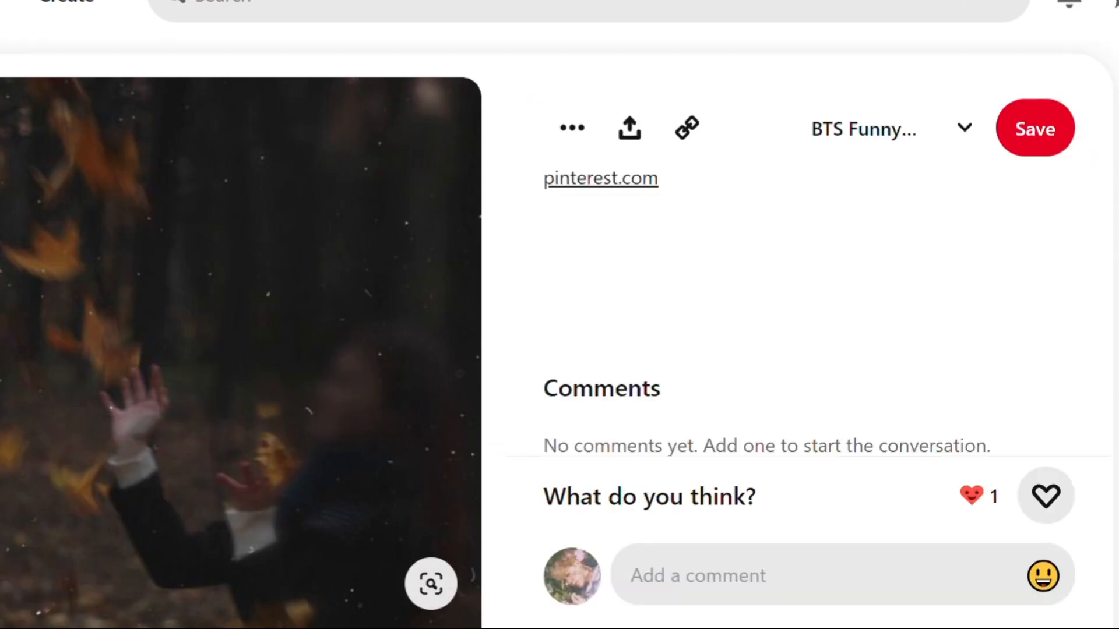
key("alt+Left")
Step: Open the photo of a city street lined with orange autumn trees and paste its image into the Canva wallpaper
scroll(560, 376, "down", 3)
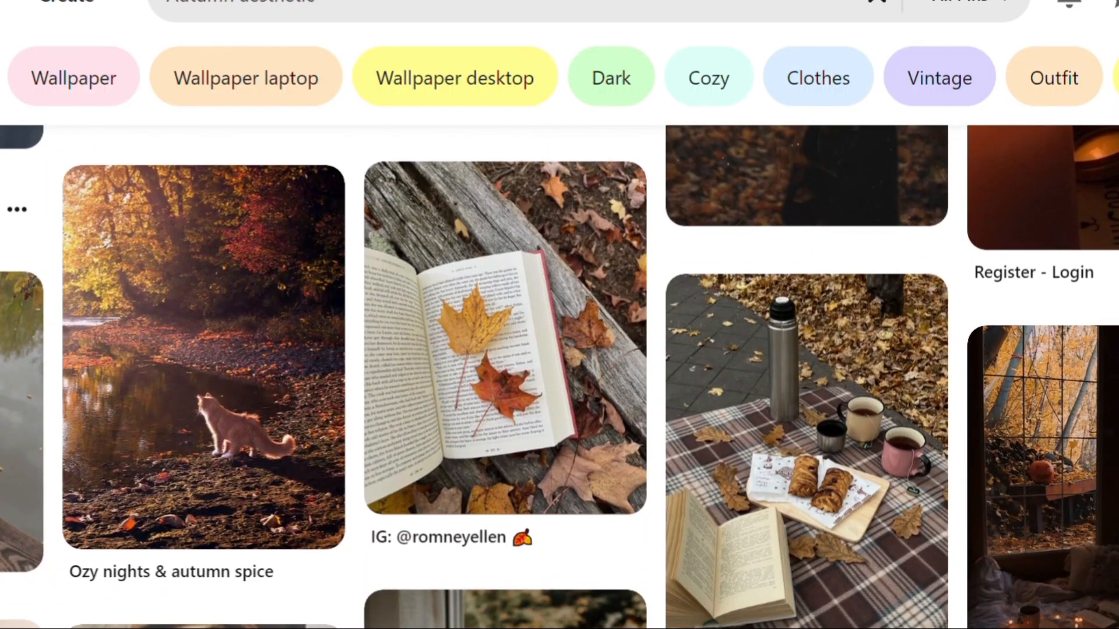
scroll(559, 376, "down", 8)
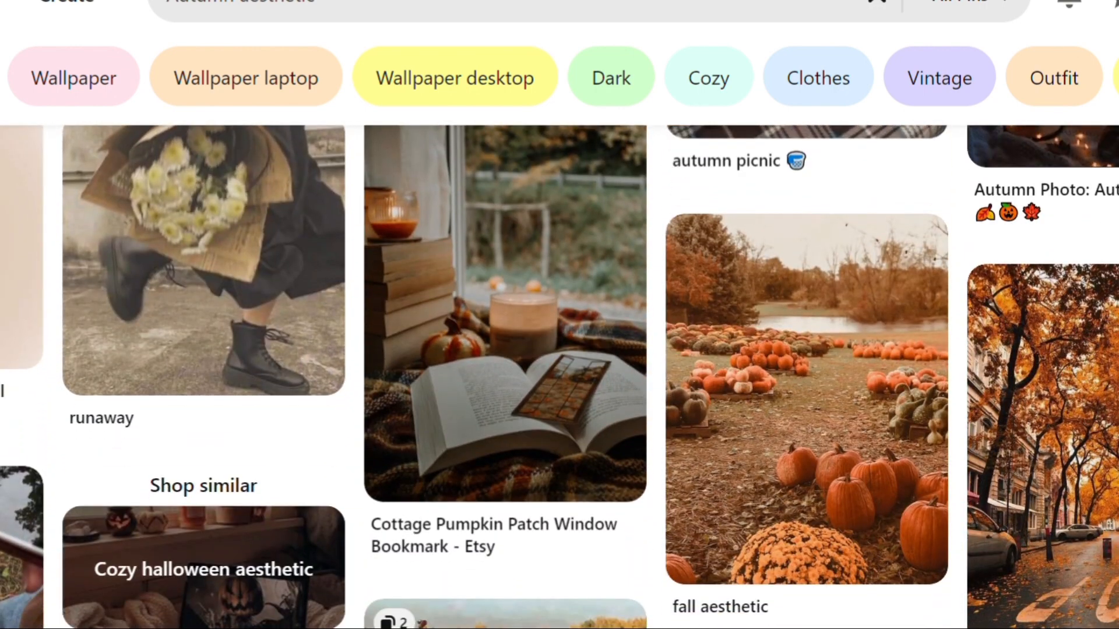
scroll(560, 377, "down", 2)
left_click(1046, 396)
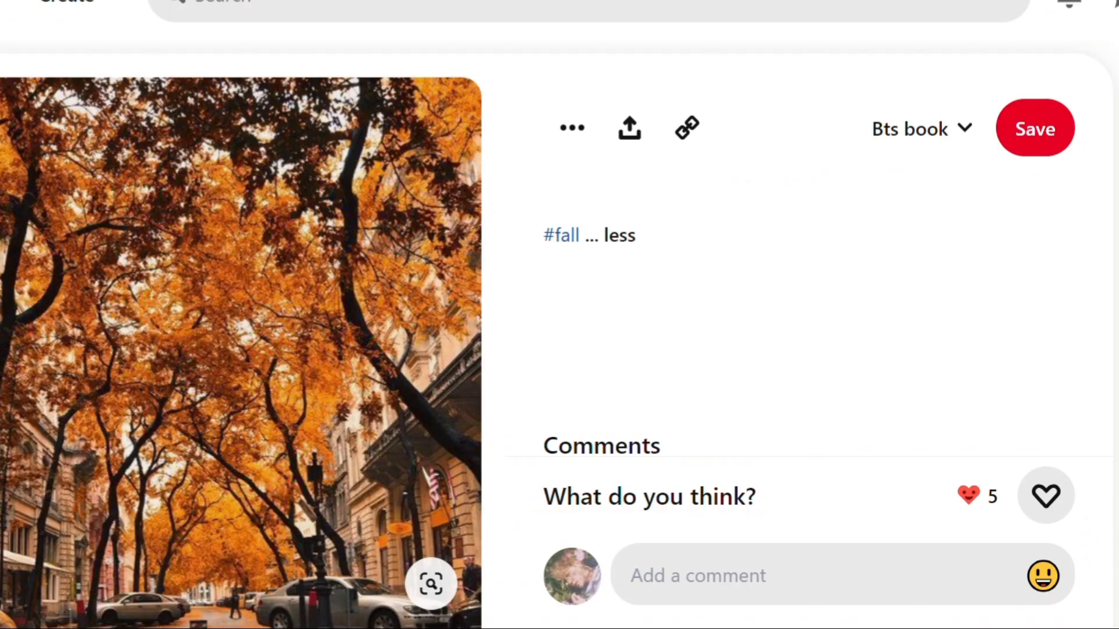
Step: Search Pinterest for "autumn aesthetic quotes"
left_click(388, 11)
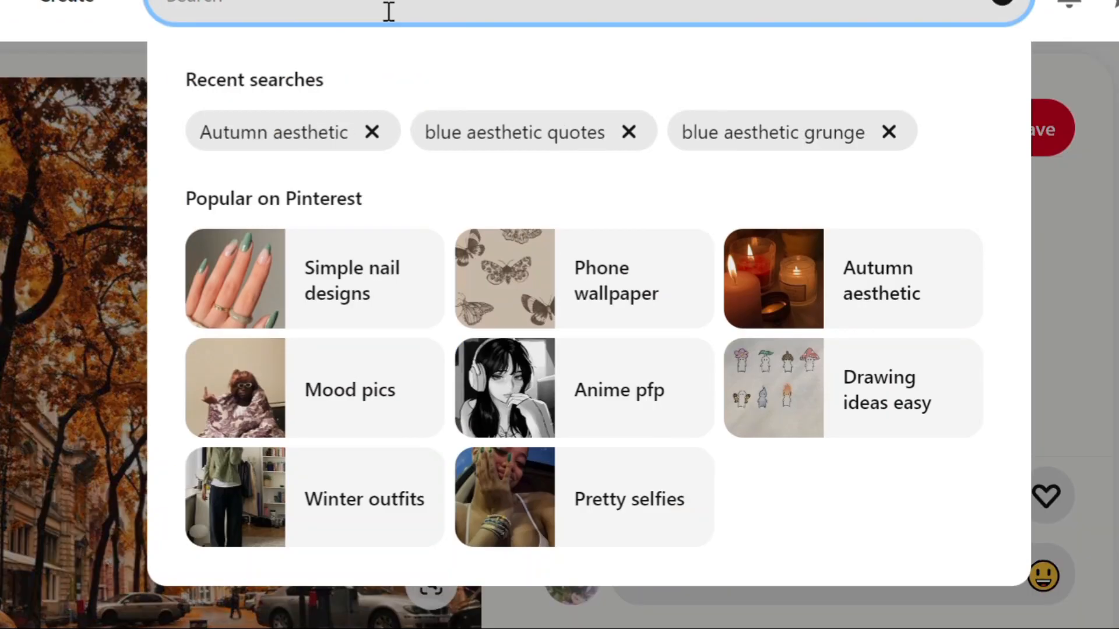
type("autumn")
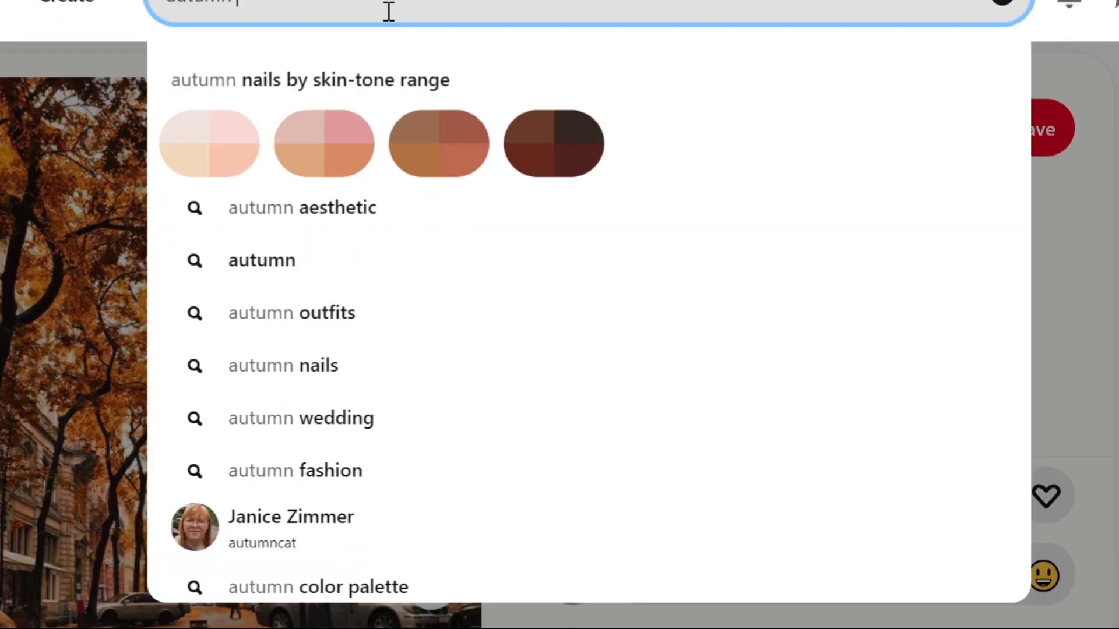
type(" aesthetic qu")
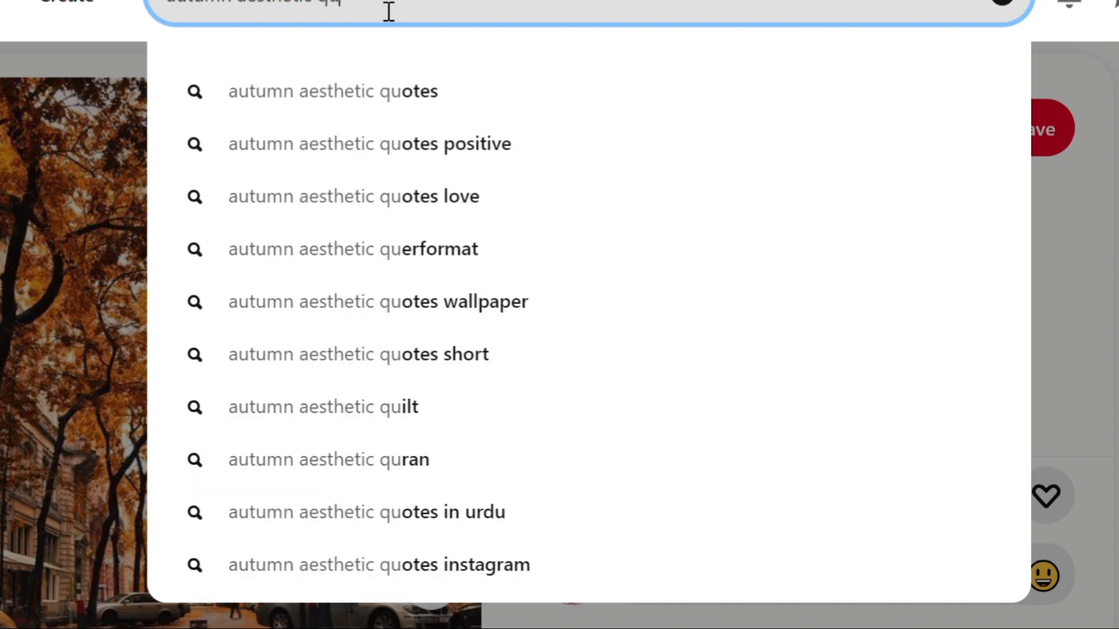
key("BackSpace")
type("outes")
key("Return")
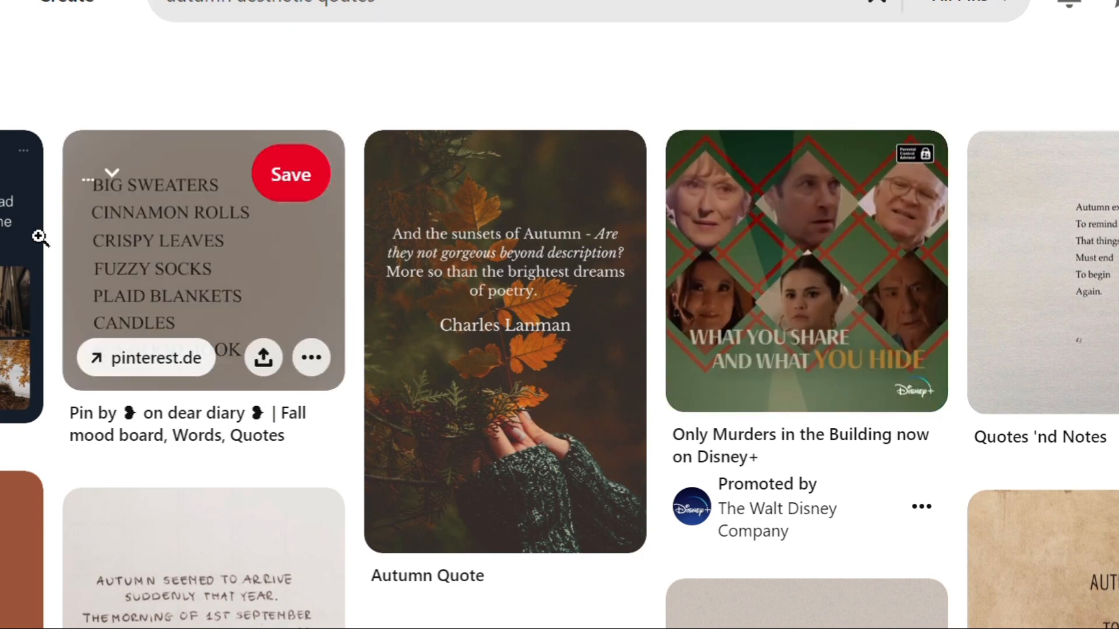
Step: Open the "Soft and easy September days" quote collage pin, paste its image into the Canva wallpaper, and return to the Pinterest results
left_click(16, 257)
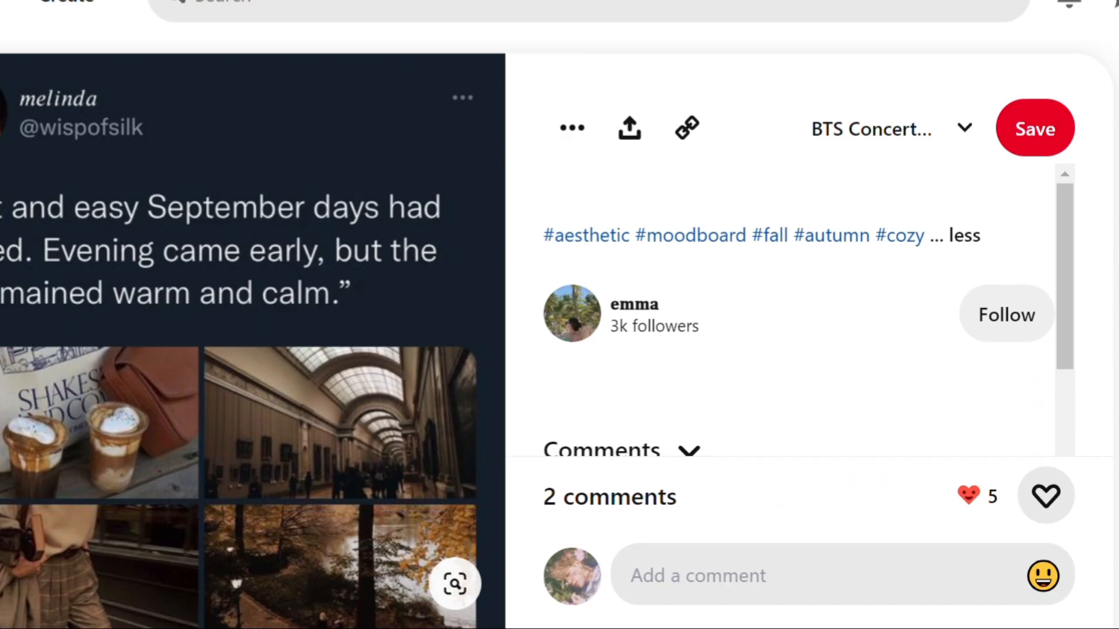
scroll(560, 332, "down", 8)
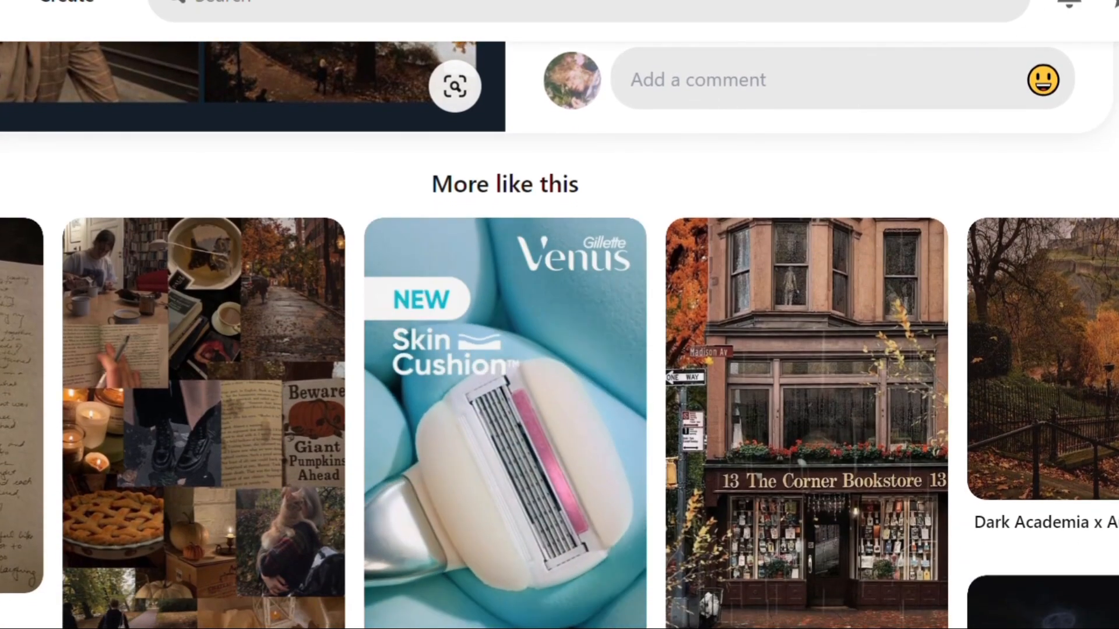
scroll(560, 332, "down", 10)
scroll(560, 332, "up", 3)
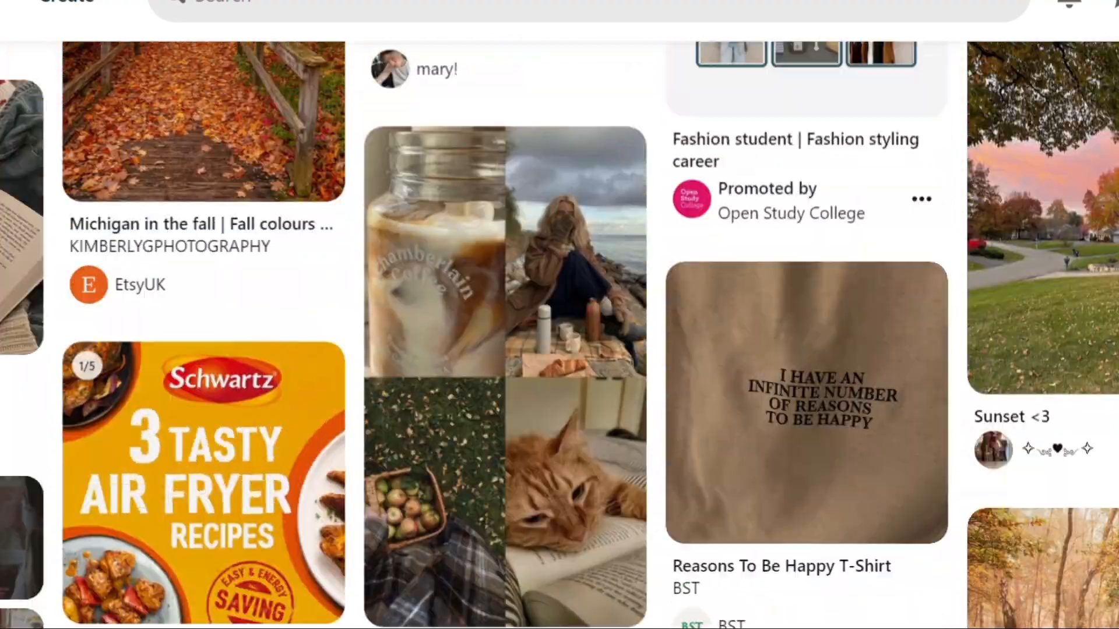
scroll(22, 201, "up", 10)
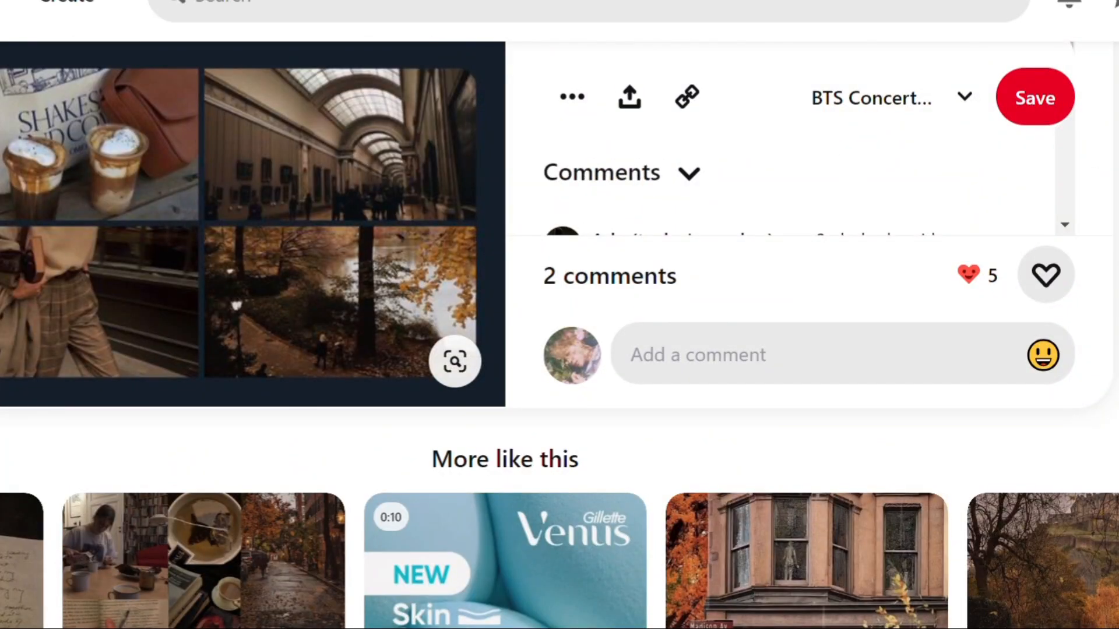
key("alt+Left")
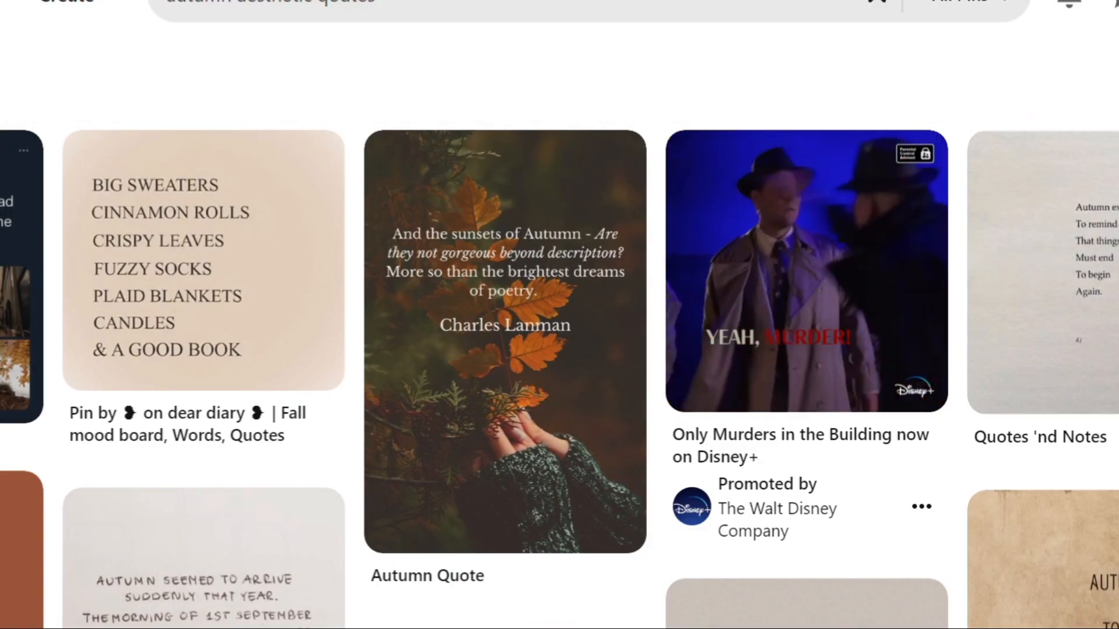
Step: Find the "Autumn whispered to the wind" quote in the results and paste its image into the Canva wallpaper
scroll(559, 373, "down", 4)
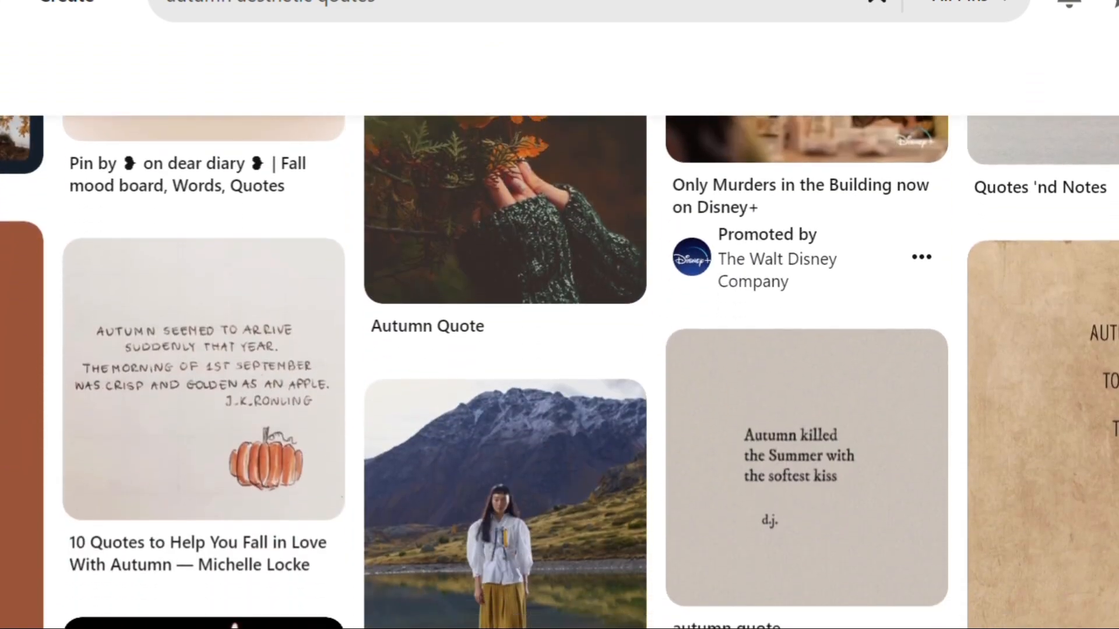
scroll(559, 373, "down", 3)
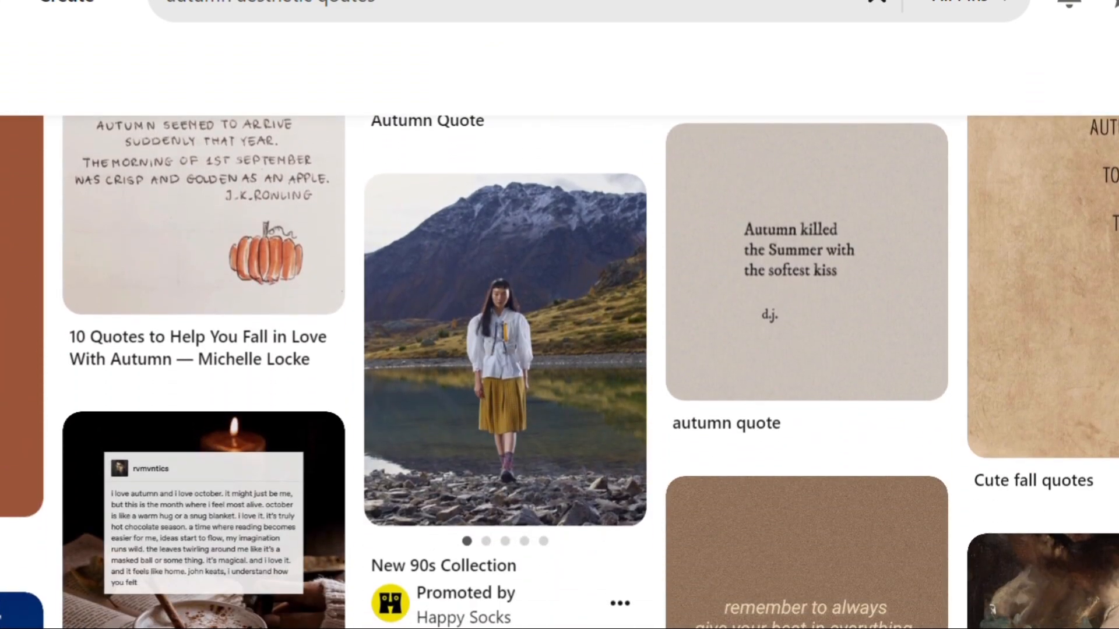
scroll(560, 373, "down", 6)
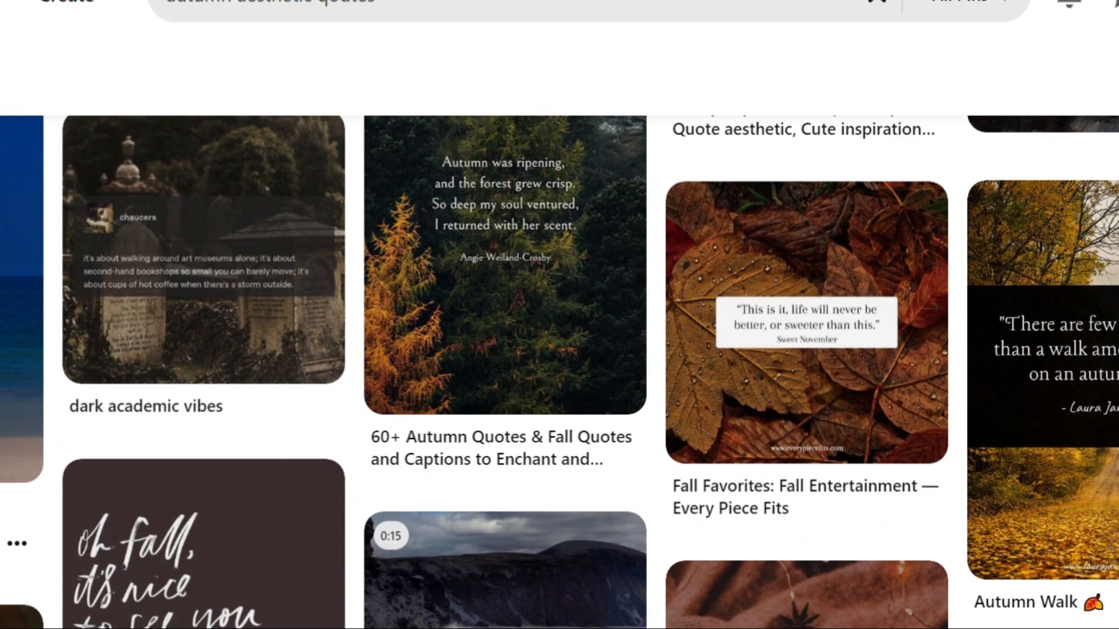
scroll(560, 373, "up", 1)
scroll(560, 373, "down", 7)
scroll(559, 373, "down", 8)
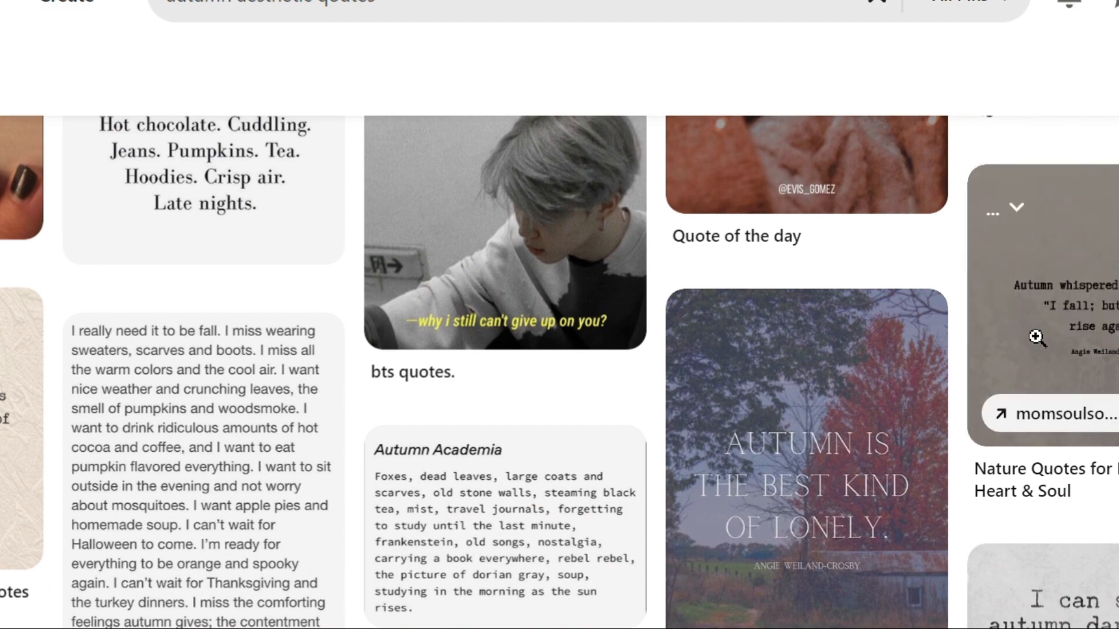
left_click(972, 329)
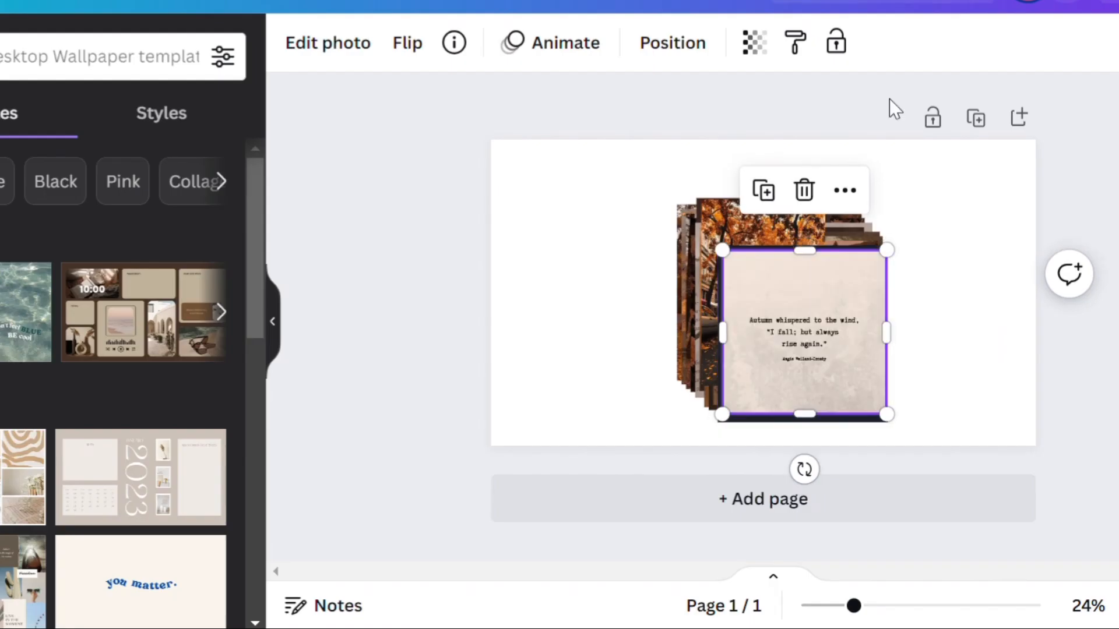
Step: Spread the "Autumn whispered" quote, the September collage and the city street photo from the stack to the wallpaper's left, upper-right and upper-left areas
left_click_drag(819, 309, 615, 301)
left_click(837, 320)
left_click_drag(837, 319, 1024, 220)
left_click(737, 312)
left_click_drag(736, 312, 532, 229)
Step: Arrange the open-book, misty trees and faded flower photos along the wallpaper's bottom edge and the dried-flower photo near its right edge
left_click(789, 327)
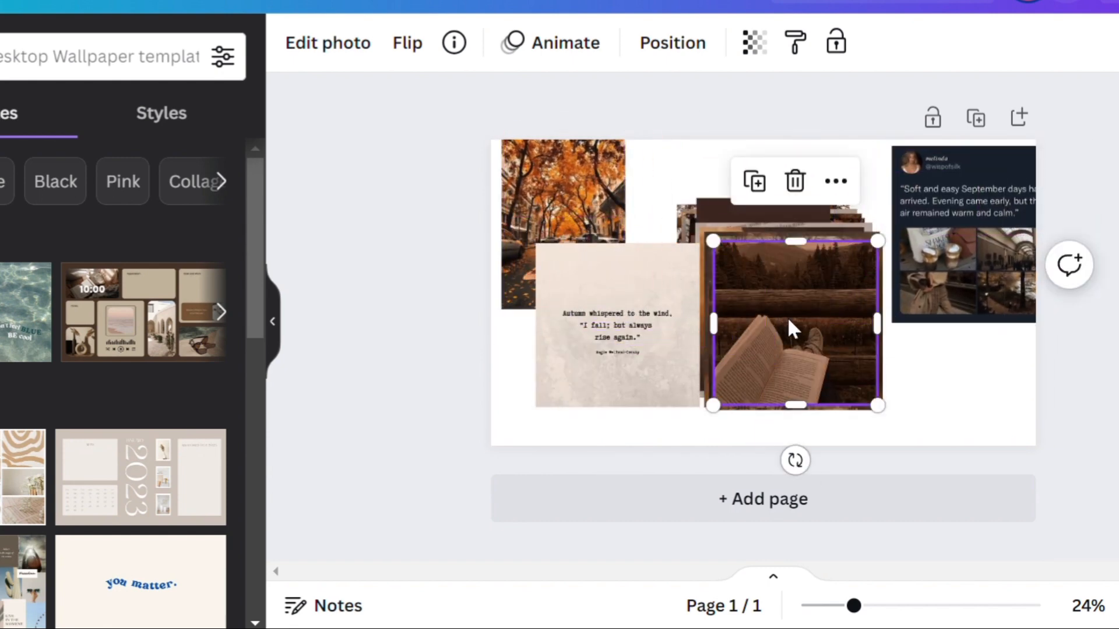
left_click_drag(789, 327, 882, 461)
left_click(747, 317)
left_click_drag(747, 317, 657, 444)
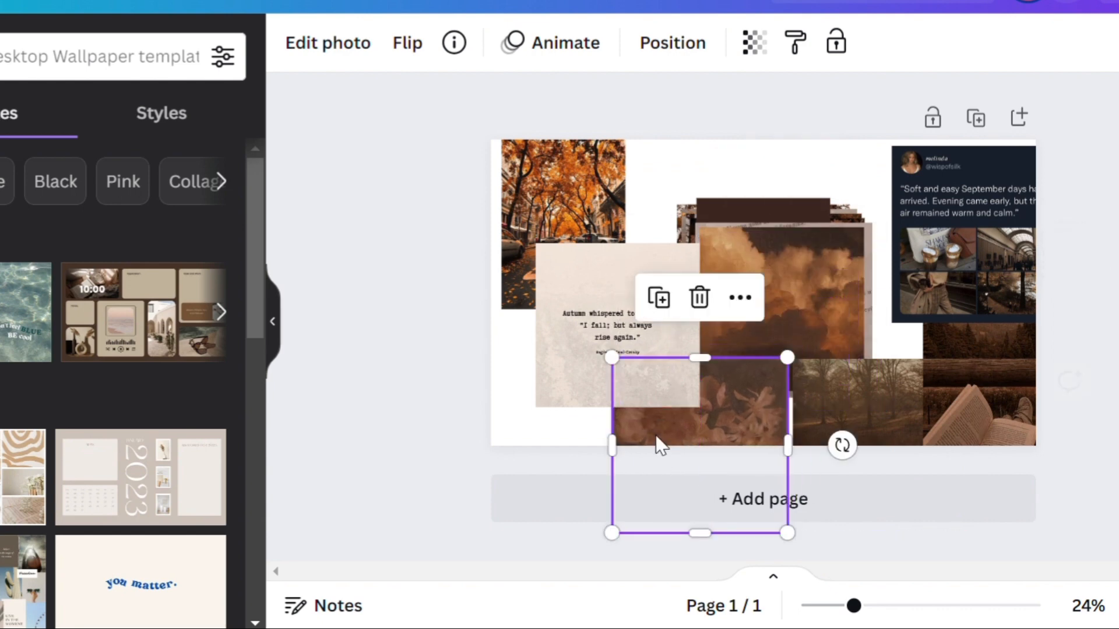
left_click_drag(779, 294, 960, 292)
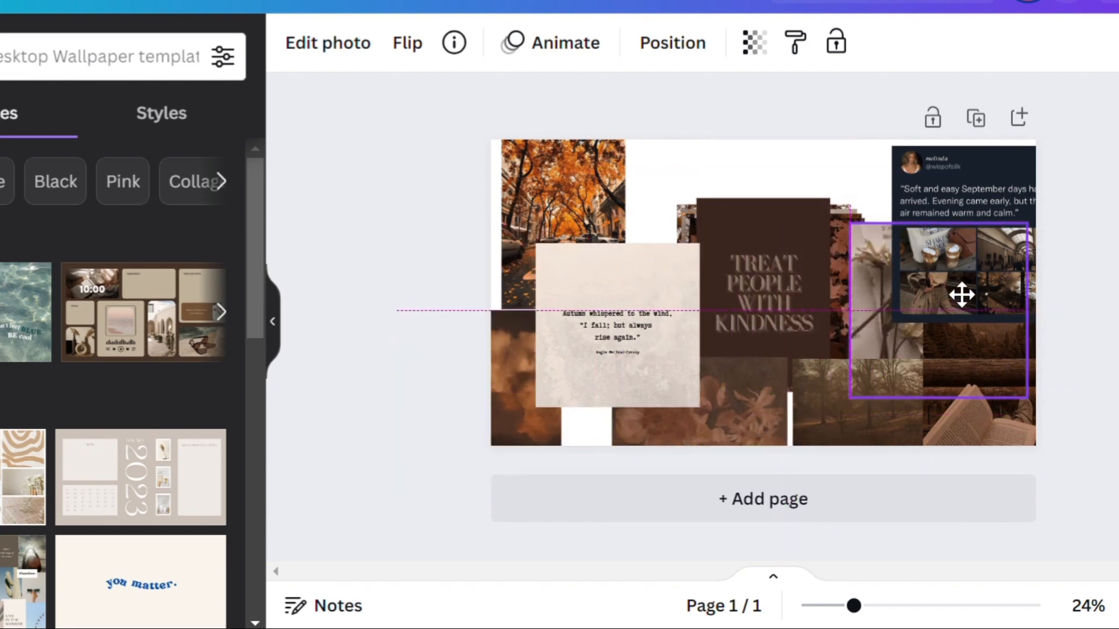
Step: Distribute the remaining stacked pictures, placing the red leaves photo along the bottom and the bridge, floating leaves and leafy path photos along the top
left_click(731, 289)
left_click_drag(730, 288, 599, 392)
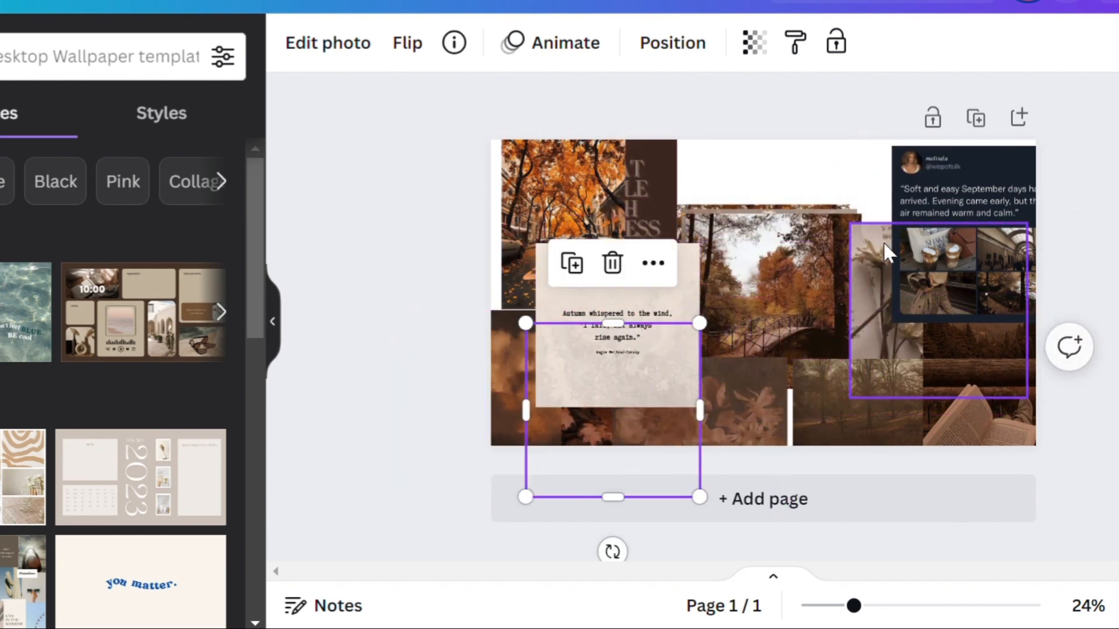
left_click_drag(767, 257, 914, 125)
left_click_drag(749, 290, 652, 185)
left_click_drag(804, 292, 817, 168)
Step: Move the "Autumn whispered to the wind" quote to the wallpaper's middle and crop its four sides close to the text
left_click_drag(622, 367, 750, 348)
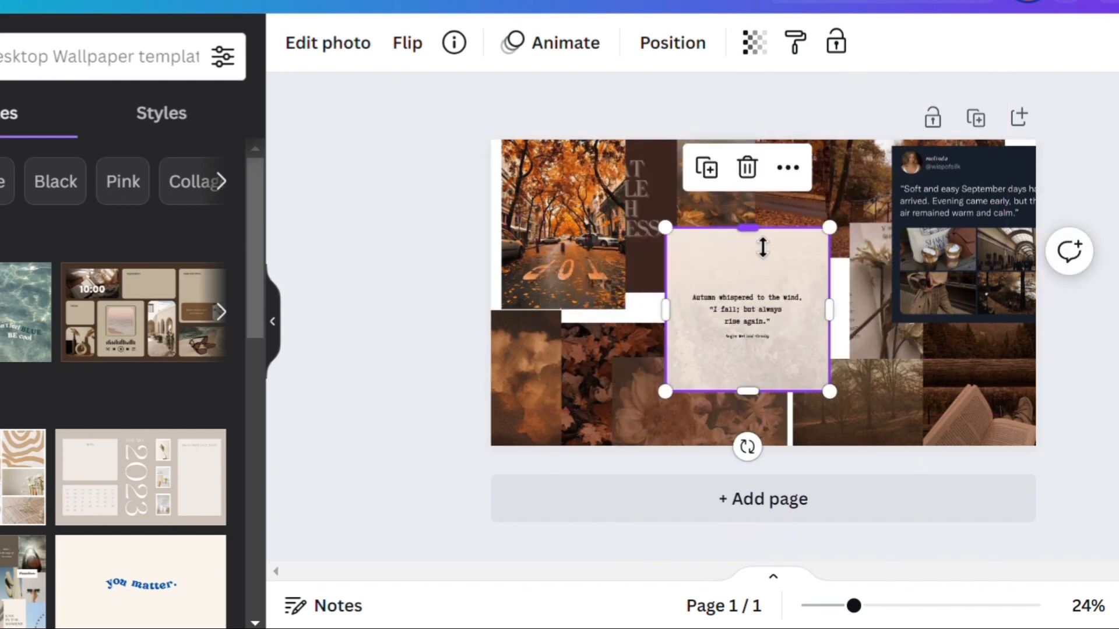
left_click_drag(763, 247, 768, 300)
left_click_drag(749, 386, 751, 358)
left_click_drag(842, 326, 812, 324)
left_click_drag(685, 333, 693, 334)
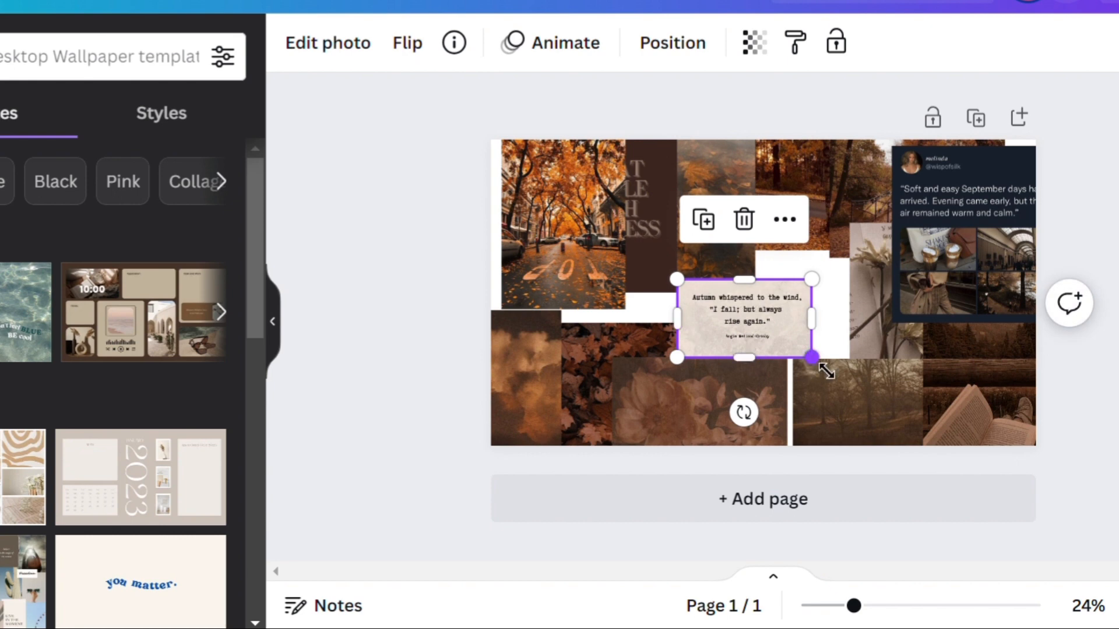
Step: Enlarge the cropped "Autumn whispered" quote, trim its top and left margins, and centre it on the wallpaper
left_click_drag(826, 369, 893, 410)
left_click_drag(794, 409, 793, 395)
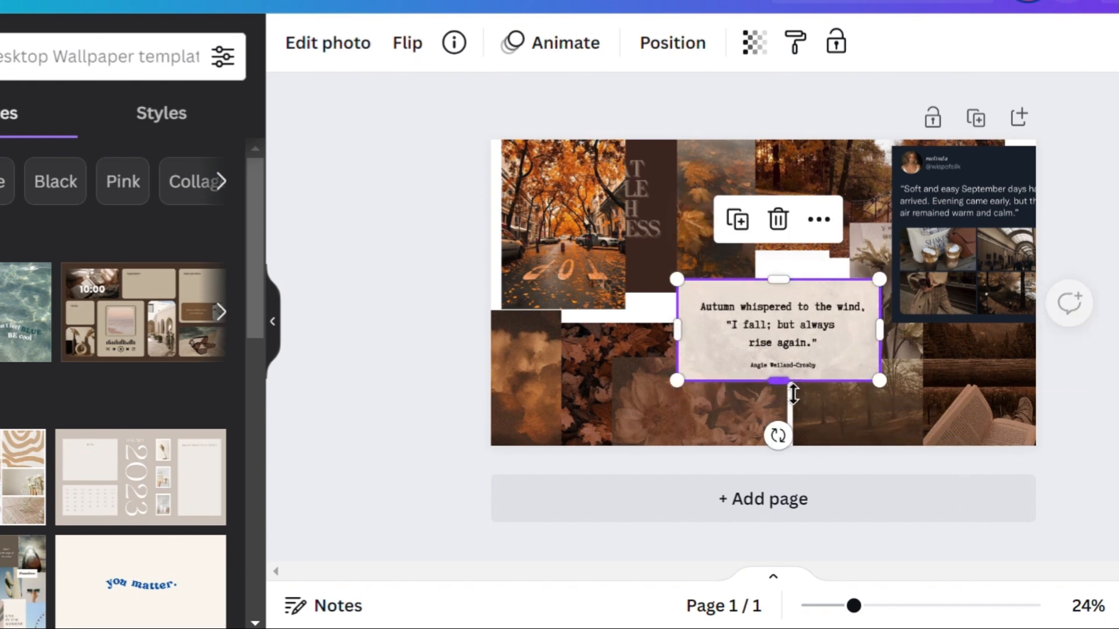
left_click_drag(782, 294, 781, 308)
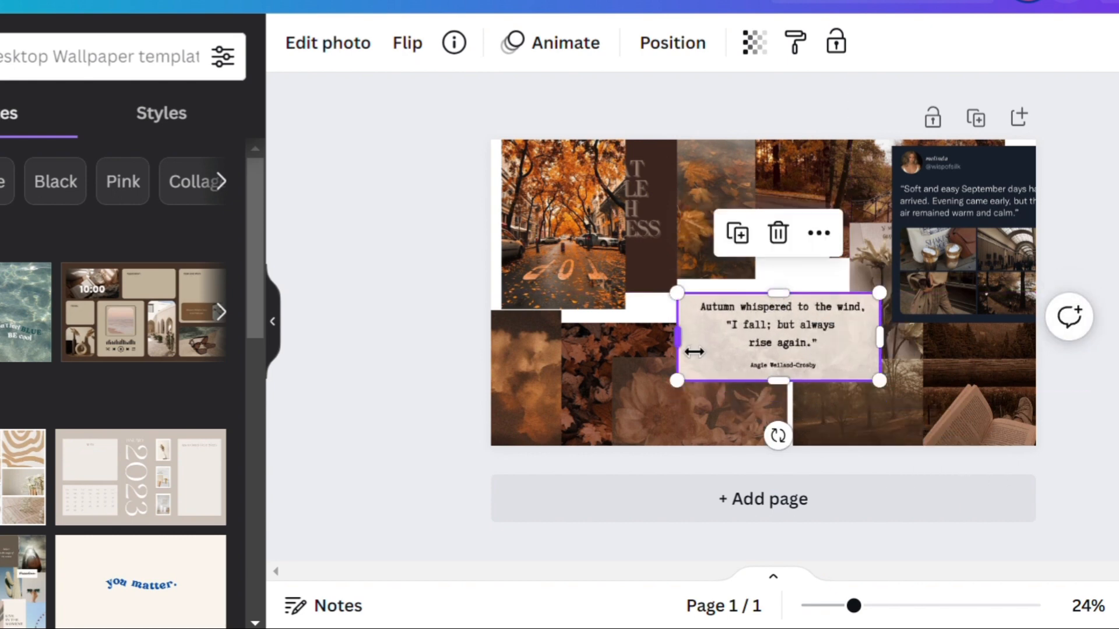
left_click_drag(694, 352, 707, 352)
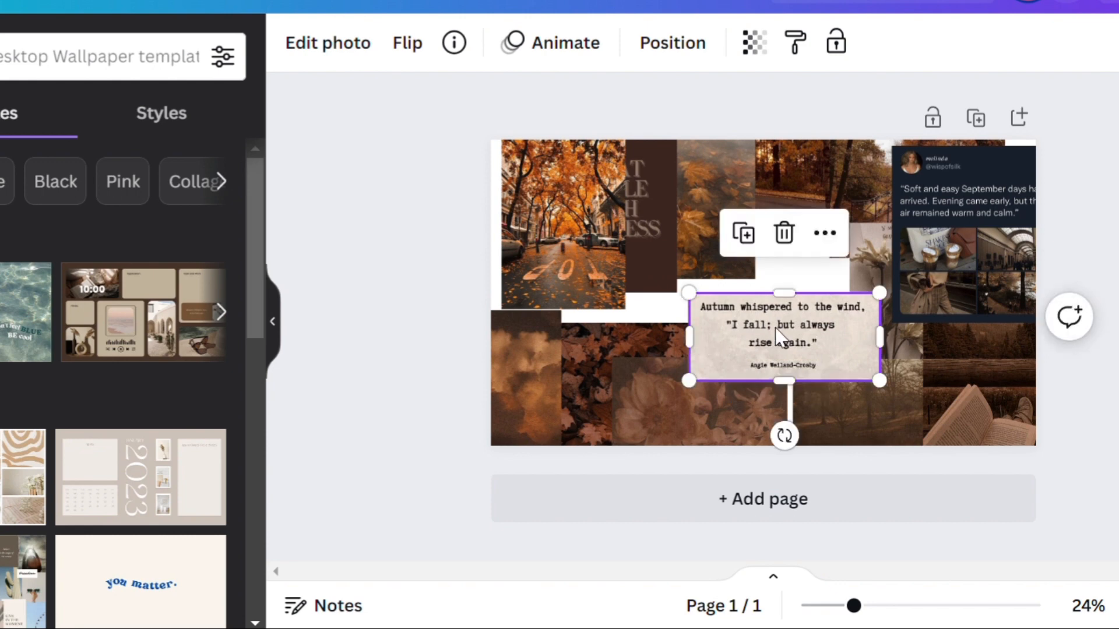
left_click_drag(785, 339, 769, 318)
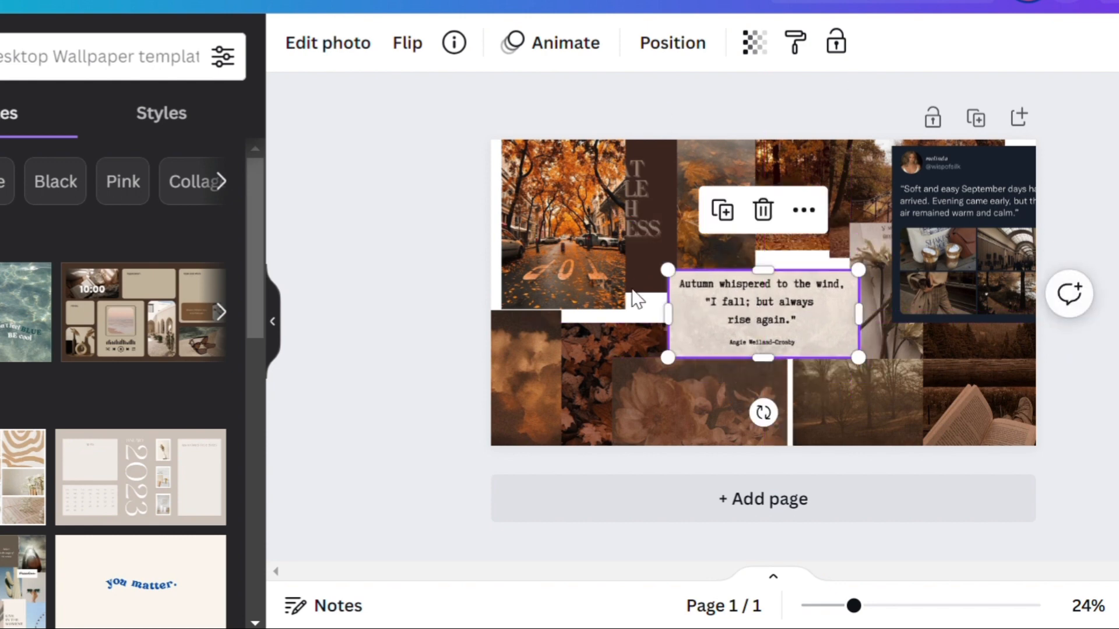
Step: Align the city street photo with the upper-left corner and fit the floating leaves photo directly beside it
left_click_drag(567, 273, 557, 274)
left_click(642, 218)
left_click_drag(642, 224, 698, 259)
left_click_drag(679, 160, 680, 212)
Step: Move the "Treat People With Kindness" image to the upper-right corner and delete the September quote collage covering it
left_click_drag(678, 334, 979, 192)
left_click(907, 255)
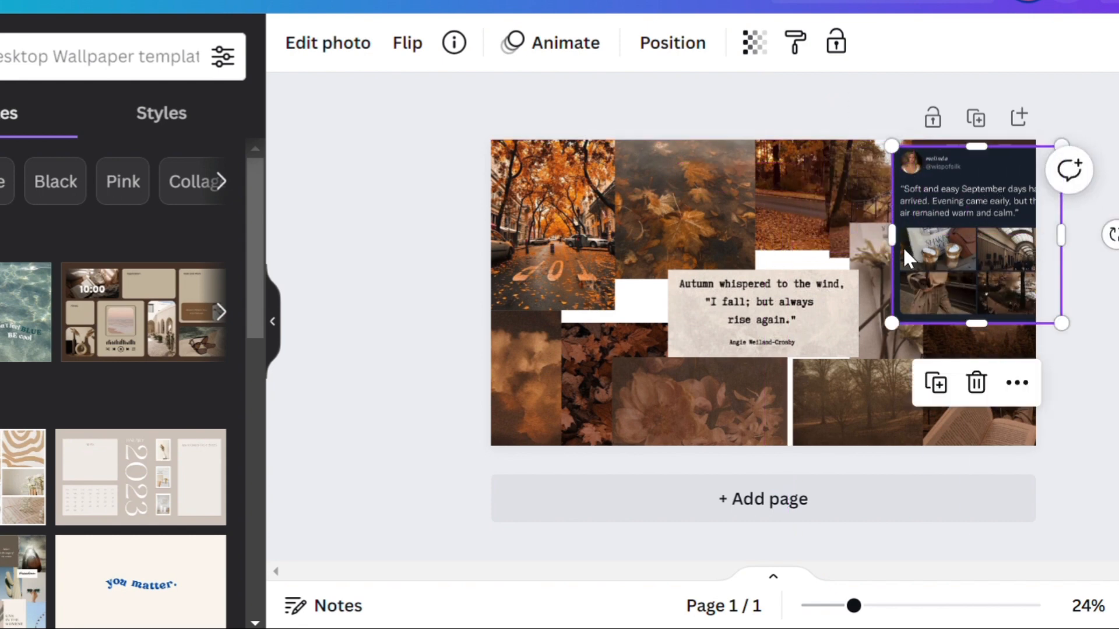
left_click(977, 387)
Step: Close the gaps between the red leaves, flower and misty trees photos along the bottom and move the cloud photo right of centre
left_click_drag(879, 407, 779, 365)
left_click(585, 392)
left_click_drag(595, 408, 884, 252)
left_click_drag(848, 179, 844, 144)
left_click_drag(867, 190, 894, 237)
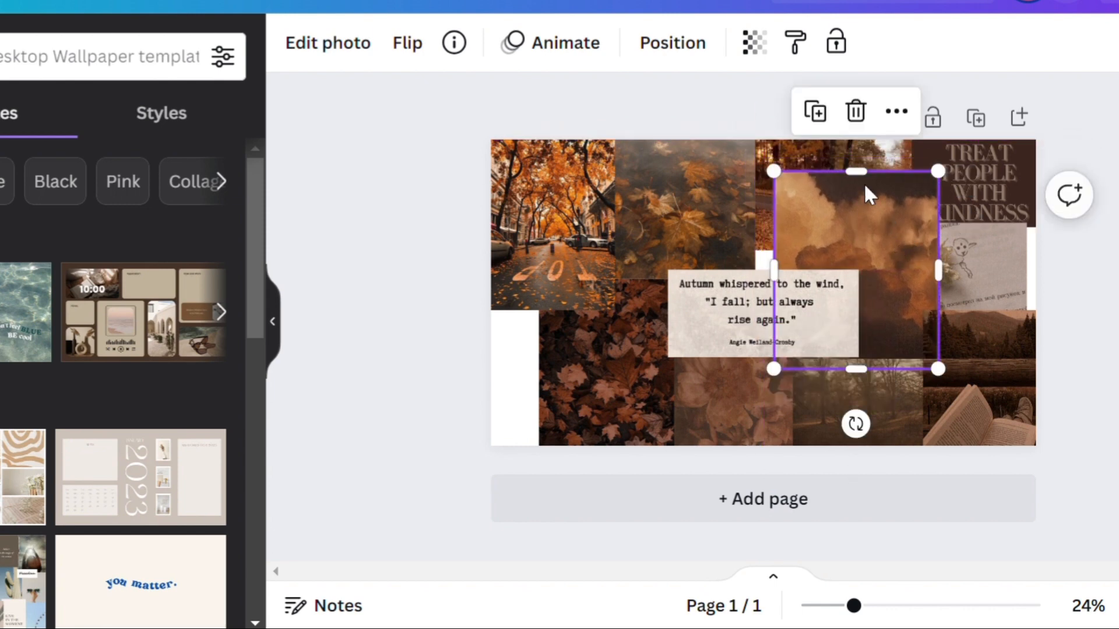
Step: Move the leafy path photo and the bridge photo from the top edge into the lower-left area under the street photo
left_click(813, 155)
left_click_drag(814, 164, 586, 335)
left_click(900, 156)
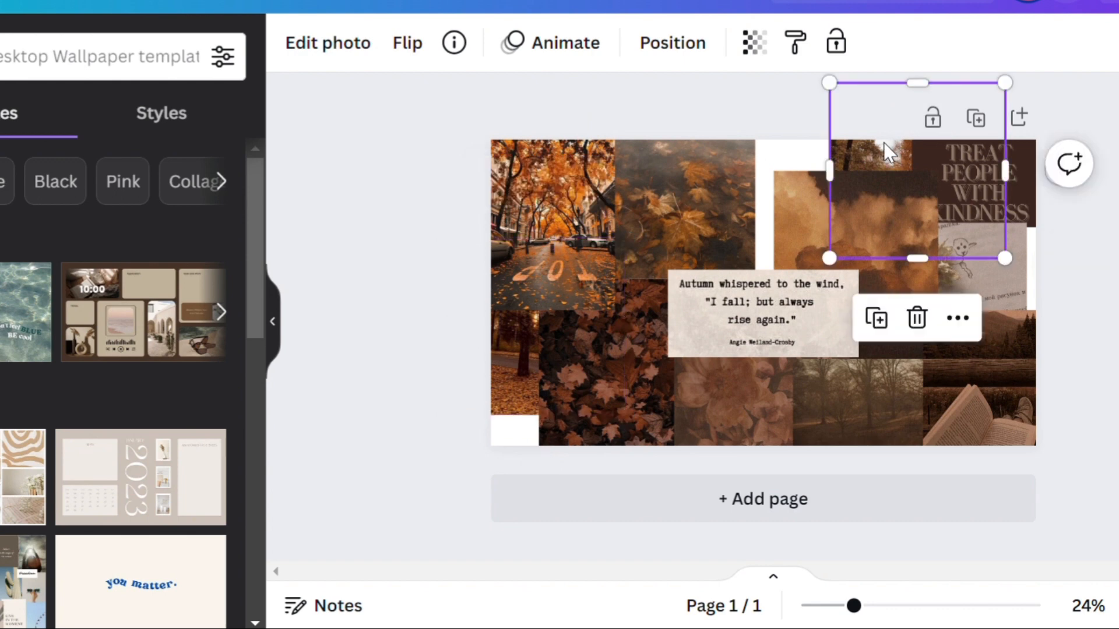
left_click_drag(900, 156, 534, 385)
Step: Place the cloud photo beside the floating leaves at the top and fit the "Treat People With Kindness" image into the remaining upper-right space
left_click(871, 253)
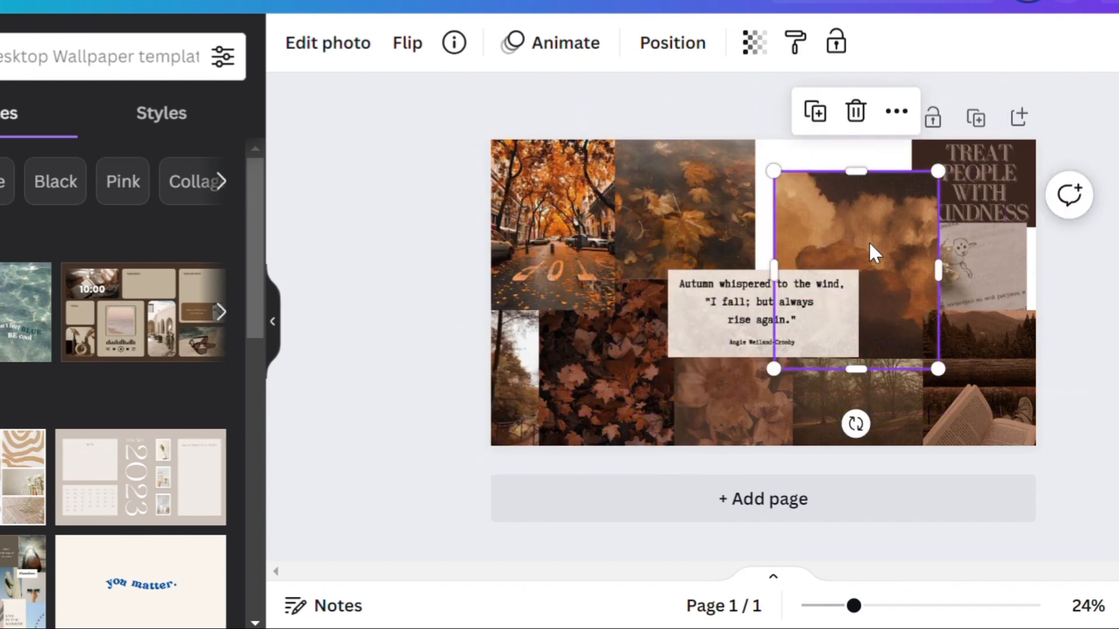
left_click_drag(872, 252, 840, 215)
left_click(997, 187)
left_click_drag(997, 188, 956, 189)
left_click_drag(1024, 204, 1043, 198)
left_click_drag(1041, 240, 1044, 239)
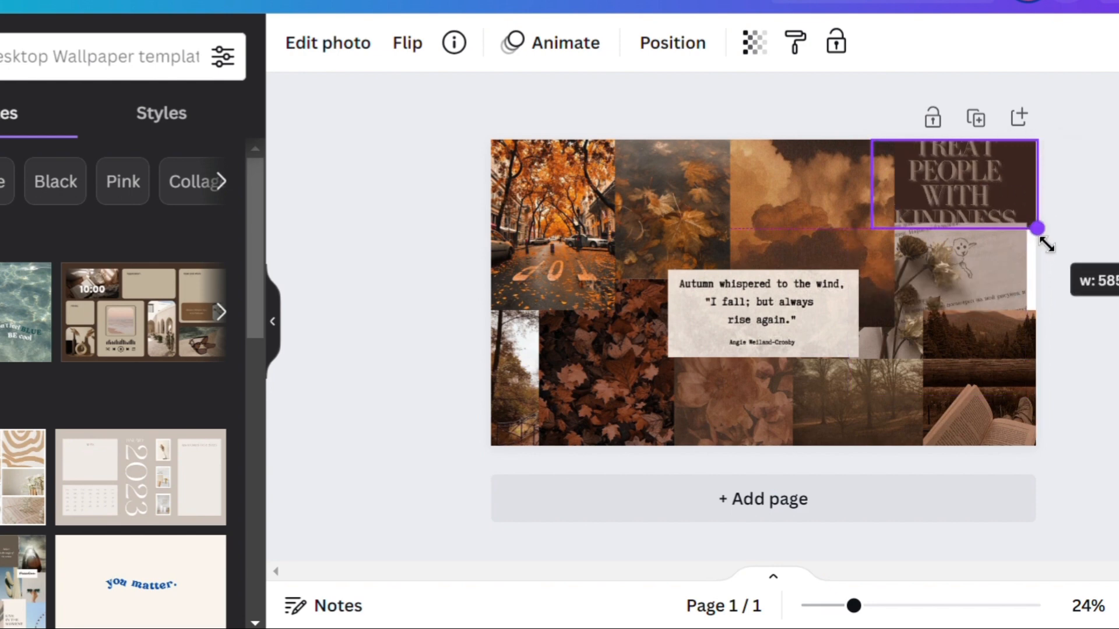
Step: Fit the dried-flower photo against the right edge below "Treat People With Kindness" and align the open-book photo beneath it
left_click(989, 267)
left_click_drag(989, 268, 1034, 291)
left_click_drag(983, 253, 982, 244)
left_click_drag(1000, 402, 973, 408)
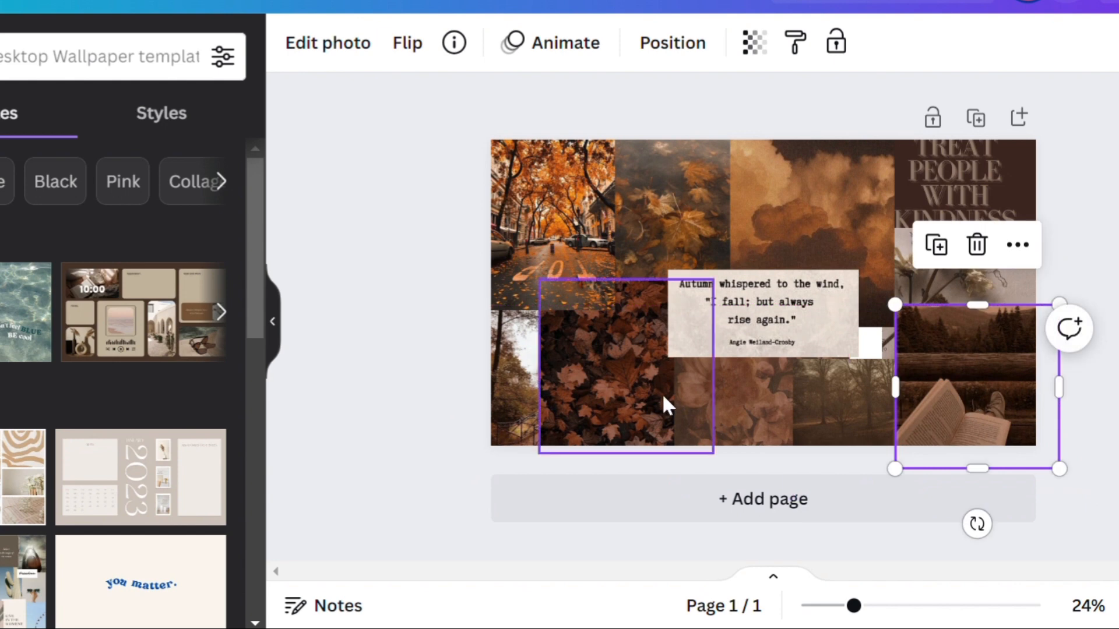
Step: Place the bridge photo in the lower-left corner over the red leaves and shift the misty trees photo up to fill the gap beside the quote
mouse_move(535, 399)
left_mouse_down()
mouse_move(530, 415)
mouse_move(791, 438)
mouse_move(829, 379)
mouse_move(514, 392)
left_mouse_up()
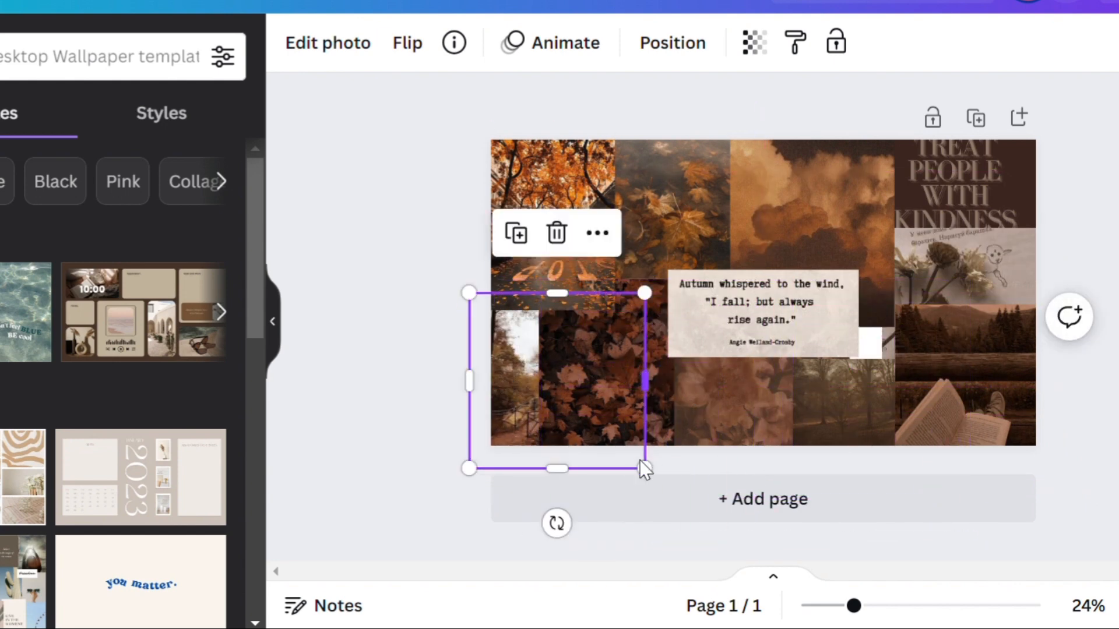
left_click_drag(606, 371, 716, 441)
left_click(607, 371)
left_click_drag(592, 400, 626, 380)
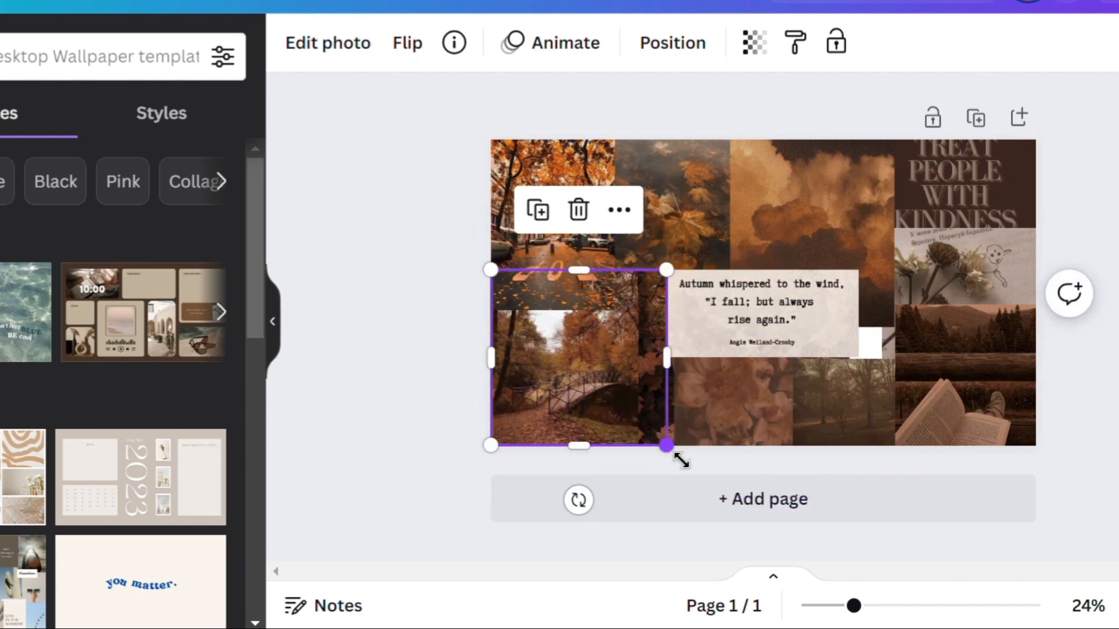
left_click(851, 342)
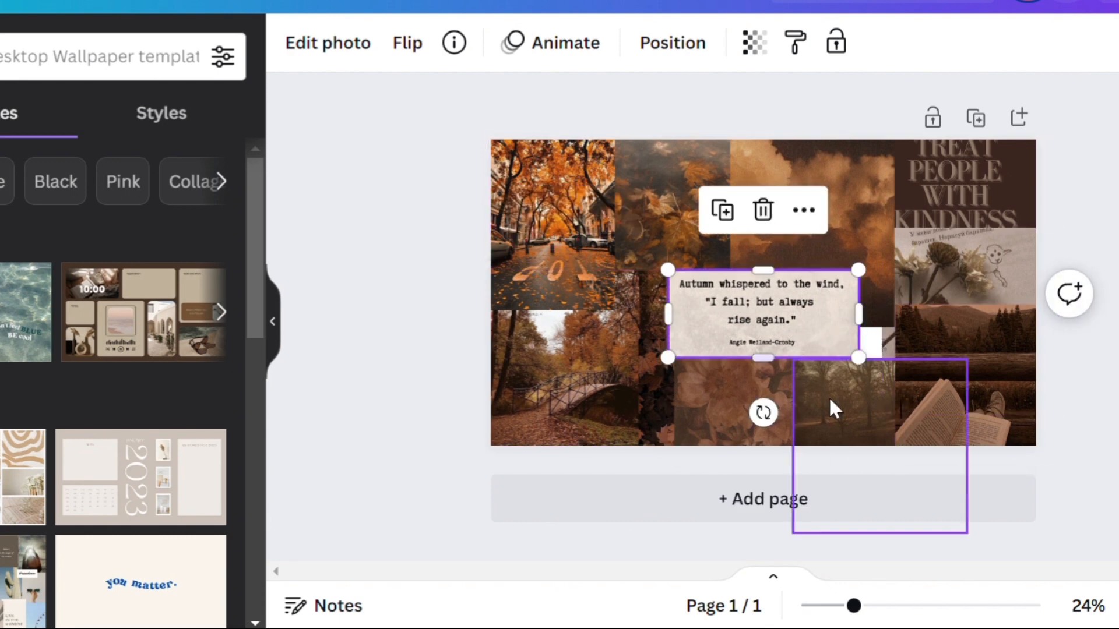
left_click_drag(839, 412, 764, 399)
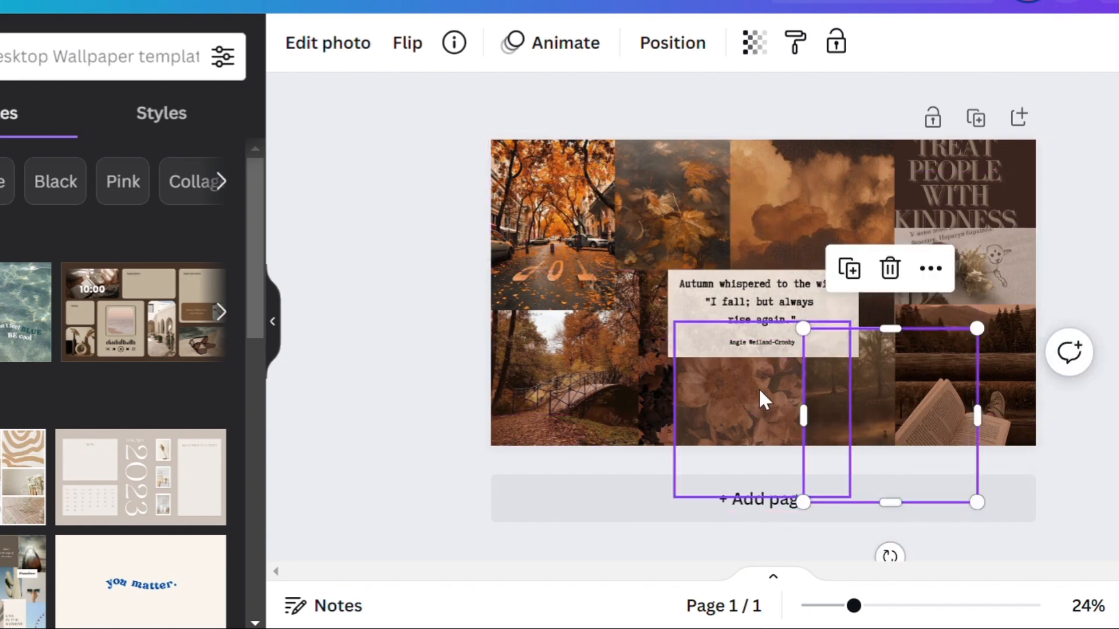
Step: Delete the red maple leaves photo and the leafy path photo lying behind the bridge photo
left_click_drag(650, 387, 568, 373)
left_click_drag(646, 449, 685, 244)
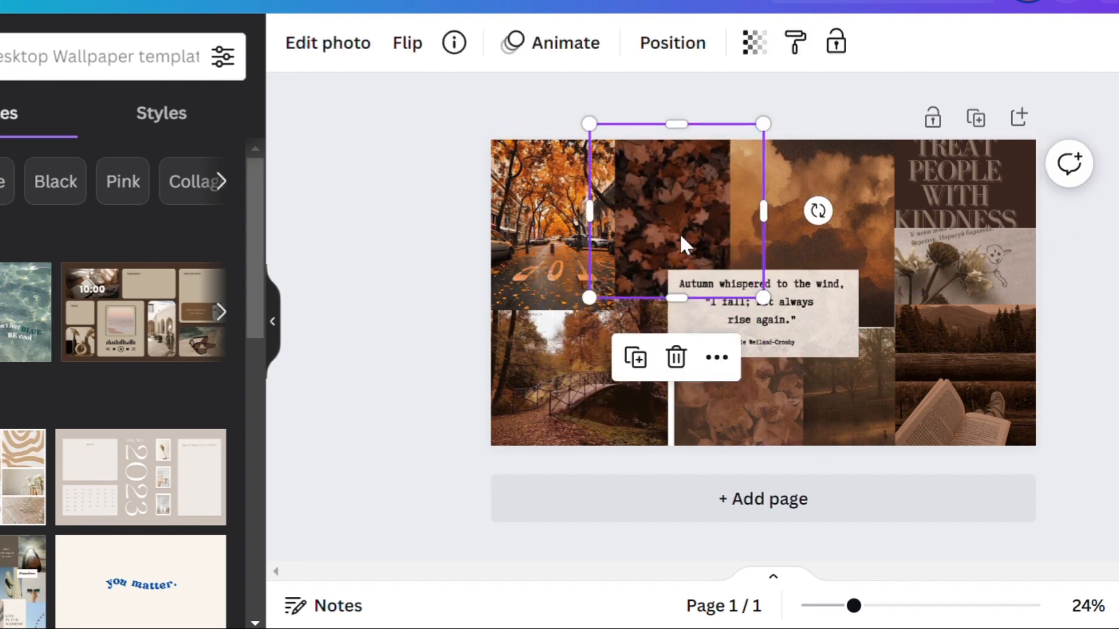
left_click_drag(606, 194, 556, 312)
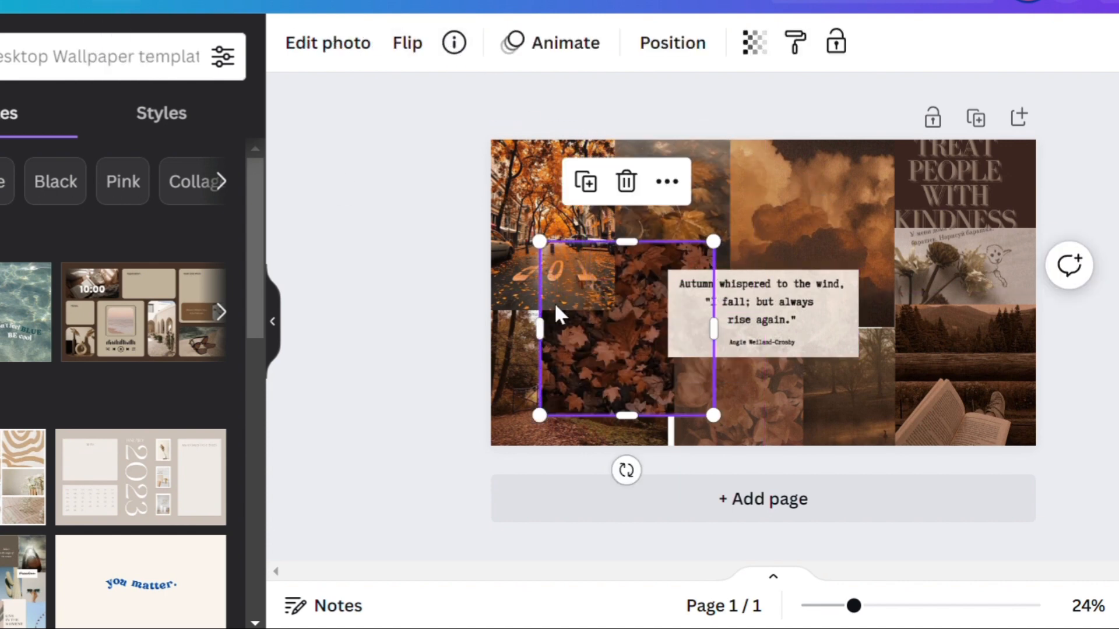
left_click(630, 181)
left_click_drag(605, 402, 666, 529)
left_click(513, 386)
left_click(539, 180)
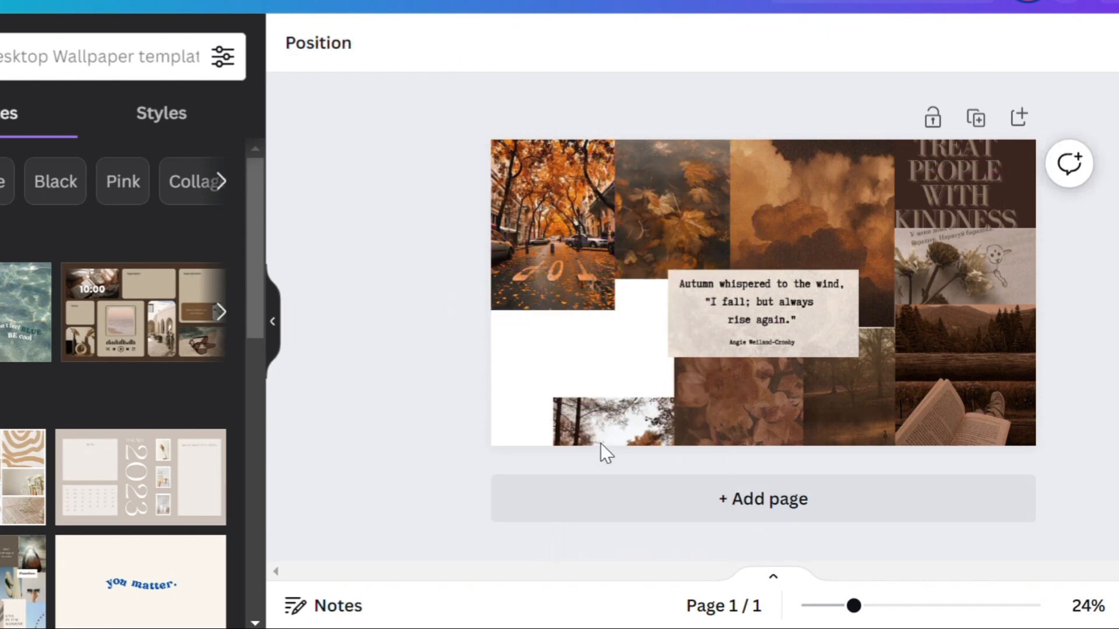
Step: Move the bridge photo back to the lower-left corner and enlarge it to fill the empty space there
left_click(599, 452)
left_click_drag(599, 452, 543, 283)
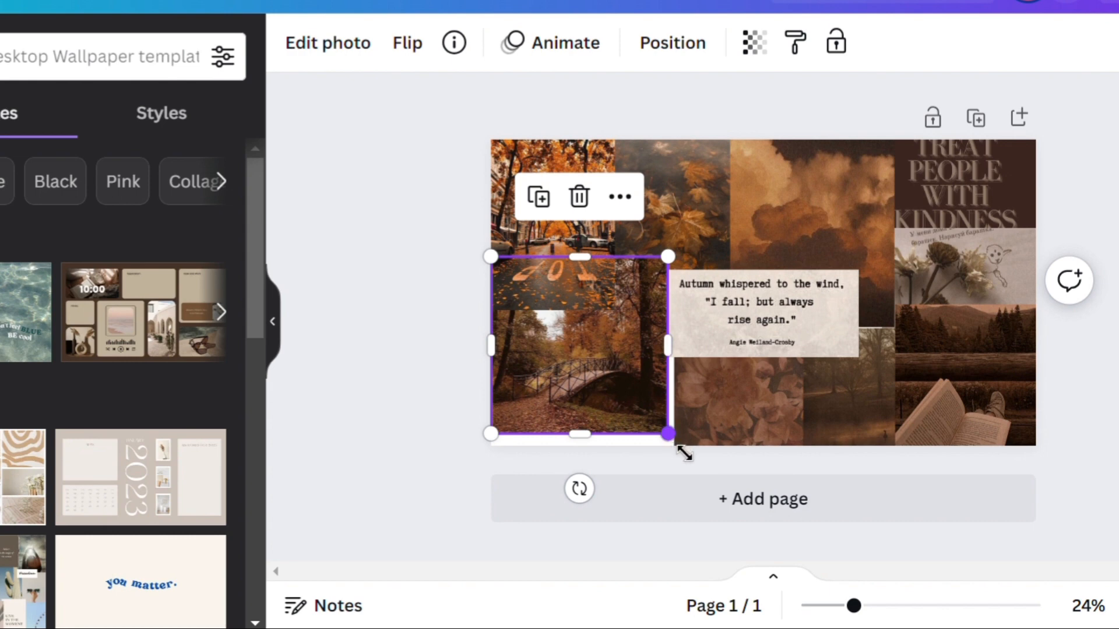
left_click_drag(684, 454, 702, 482)
left_click_drag(624, 405, 635, 419)
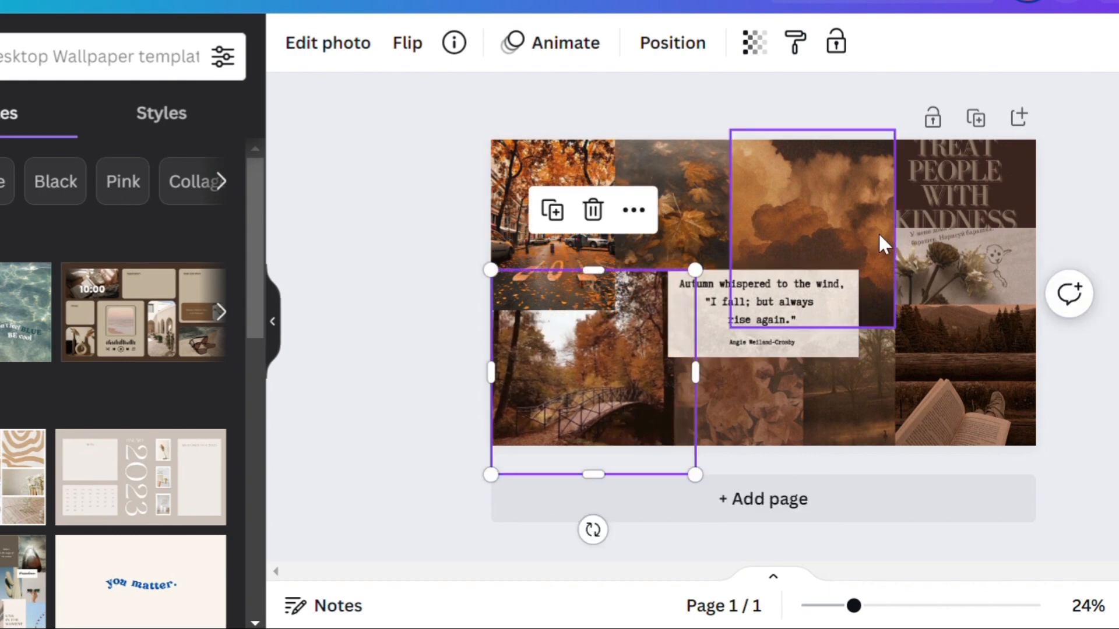
Step: Shift the "Treat People With Kindness" image outward and slightly up in the collage's upper-right corner
left_click(953, 214)
mouse_move(953, 214)
left_mouse_down()
mouse_move(992, 225)
mouse_move(964, 208)
left_mouse_up()
left_click(1110, 336)
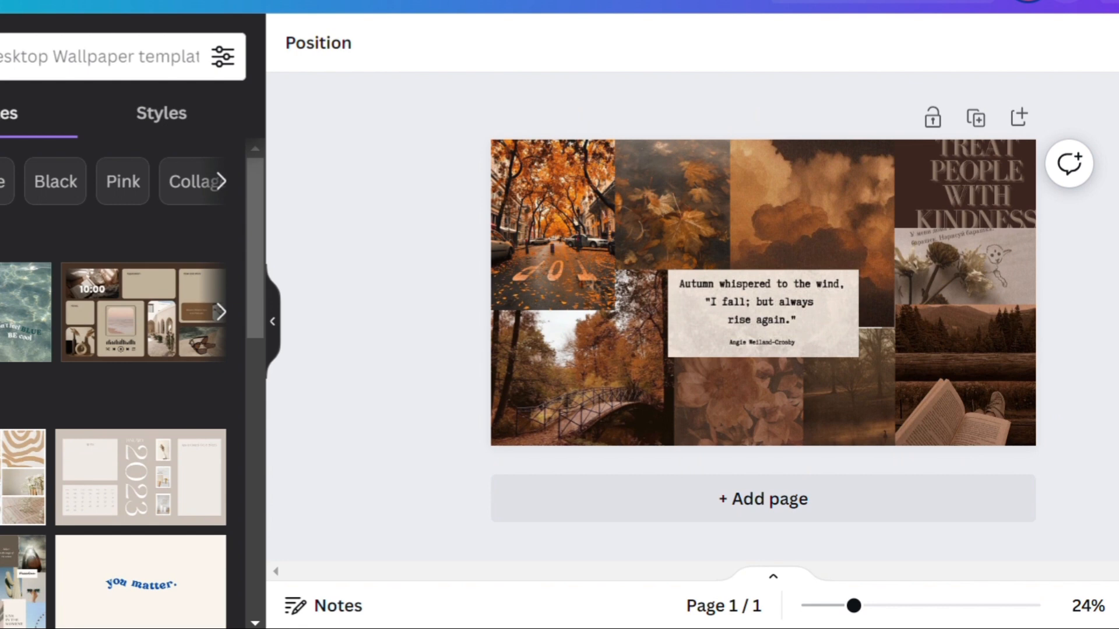
left_click(765, 311)
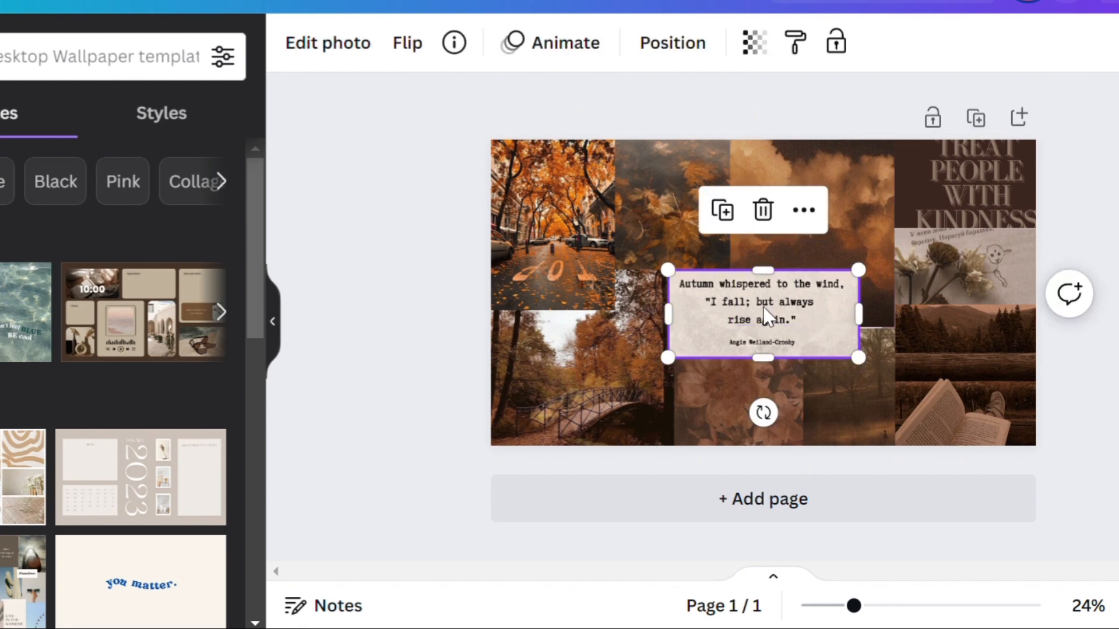
right_click(765, 307)
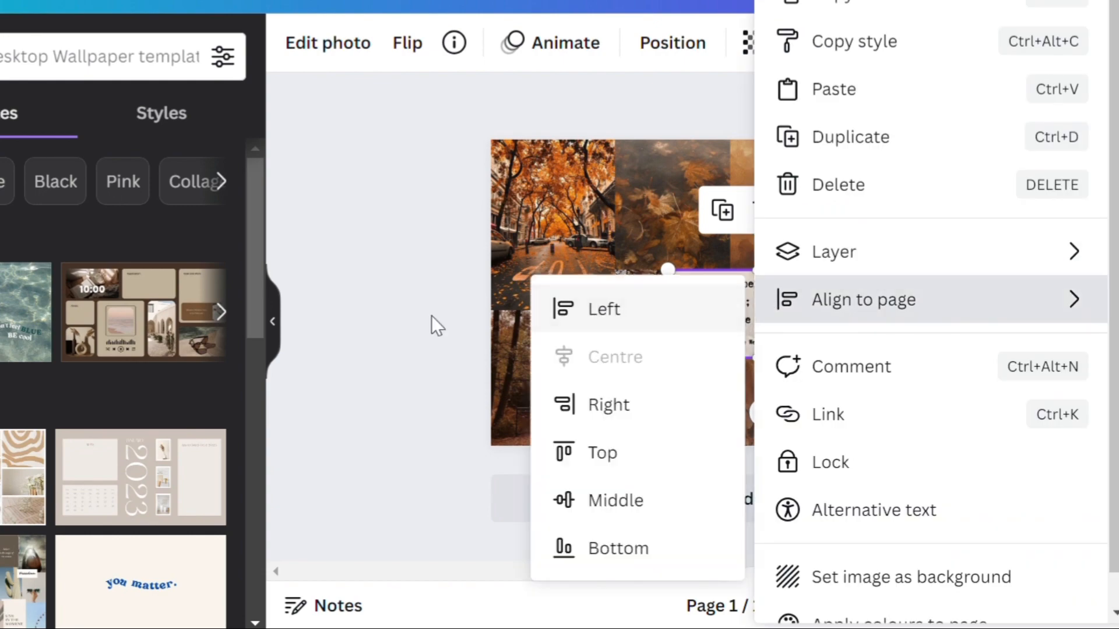
left_click(431, 317)
left_click(1116, 2)
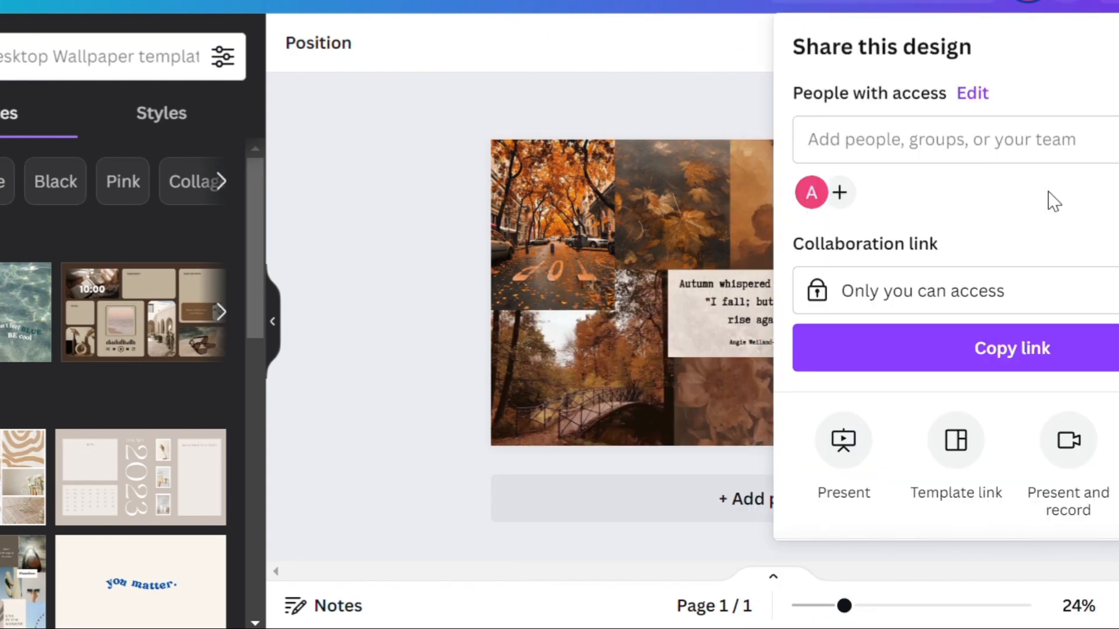
left_click(847, 477)
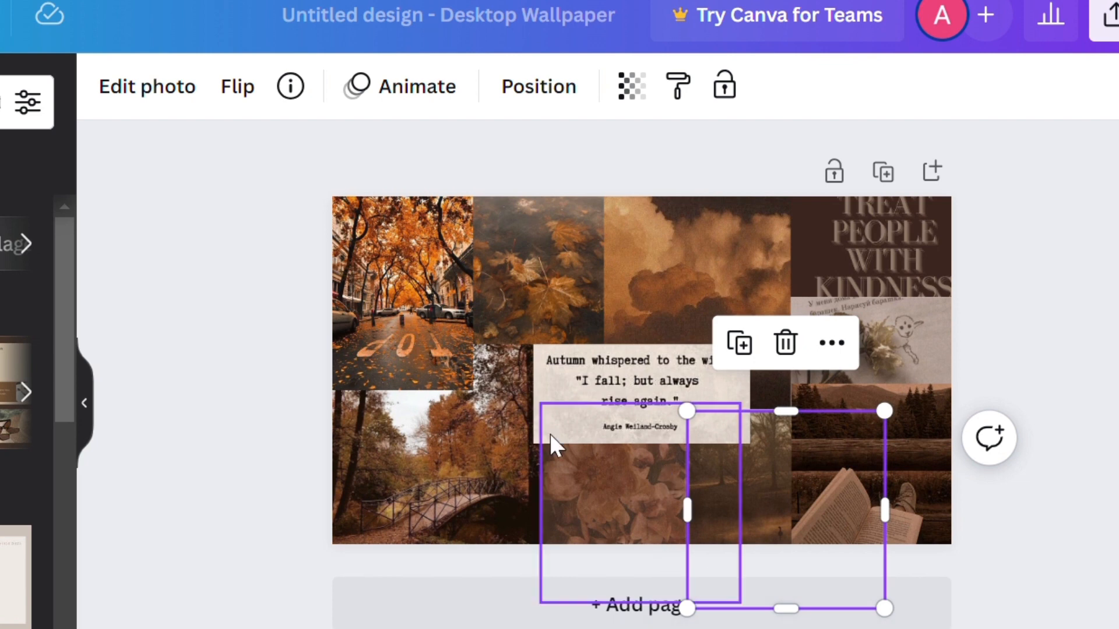
Step: Rename the design as walla-autumn
left_click(275, 382)
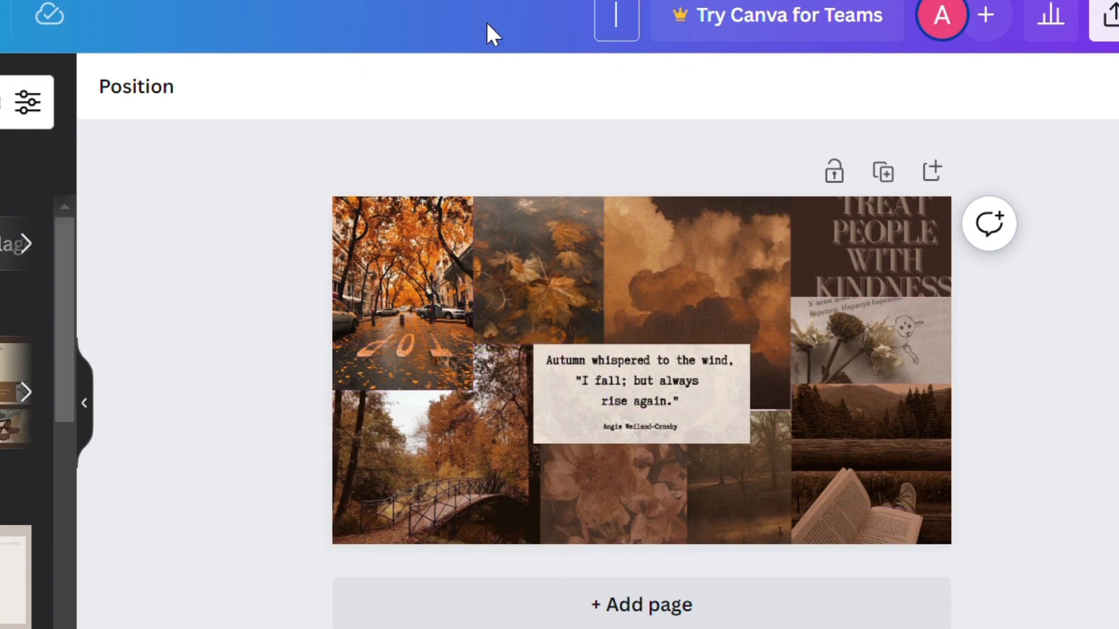
type("walla-aut")
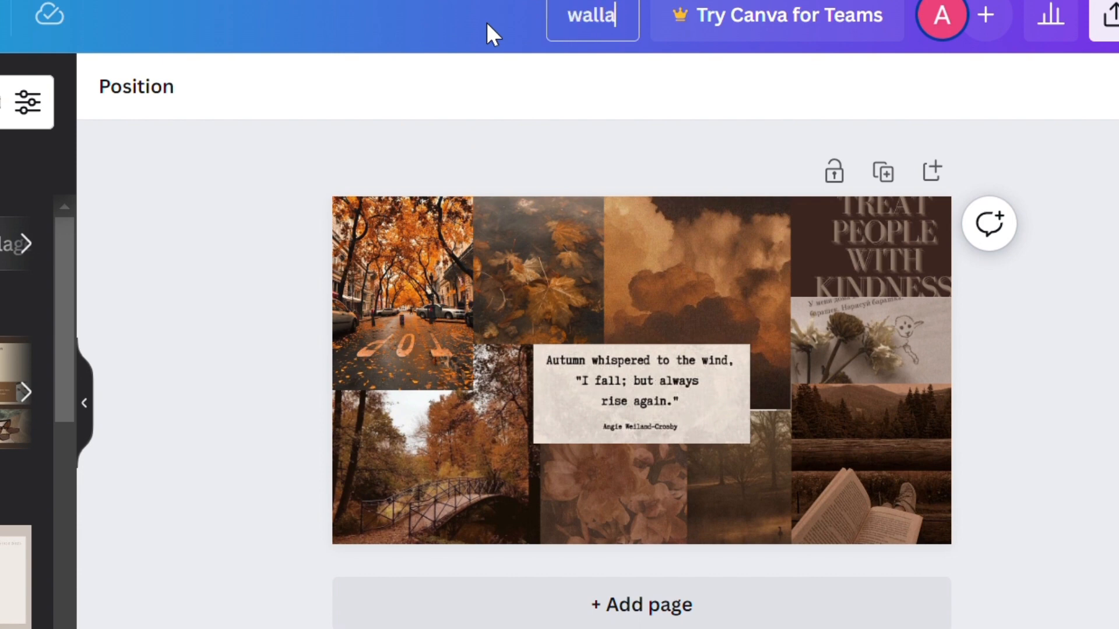
type("umn")
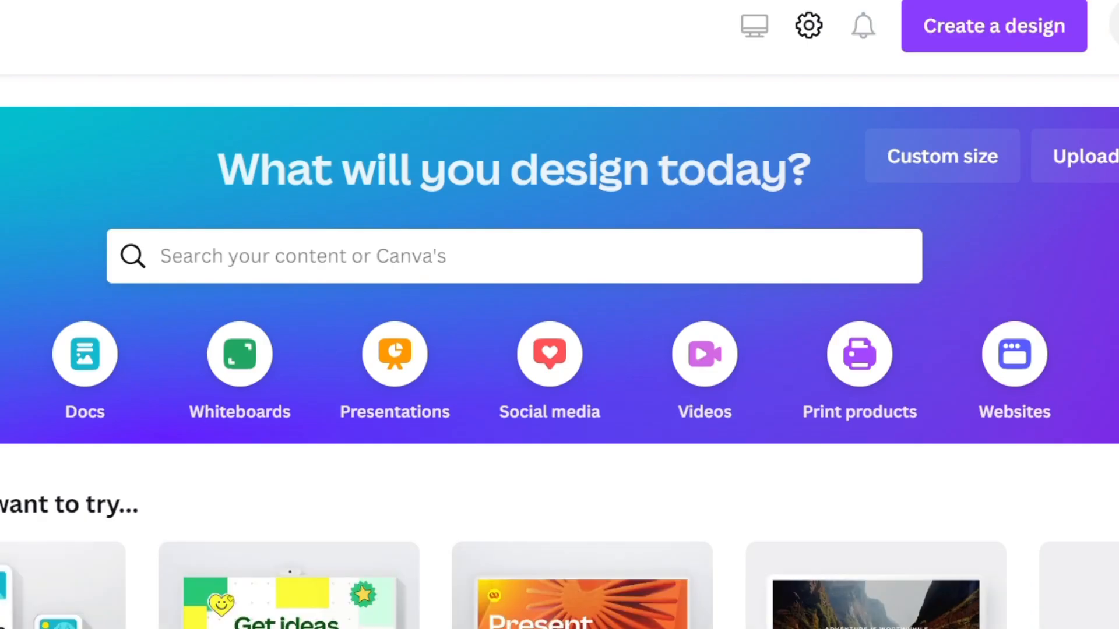
Step: Open the Walla-pp design from the list of recent designs on the home page
scroll(560, 326, "down", 7)
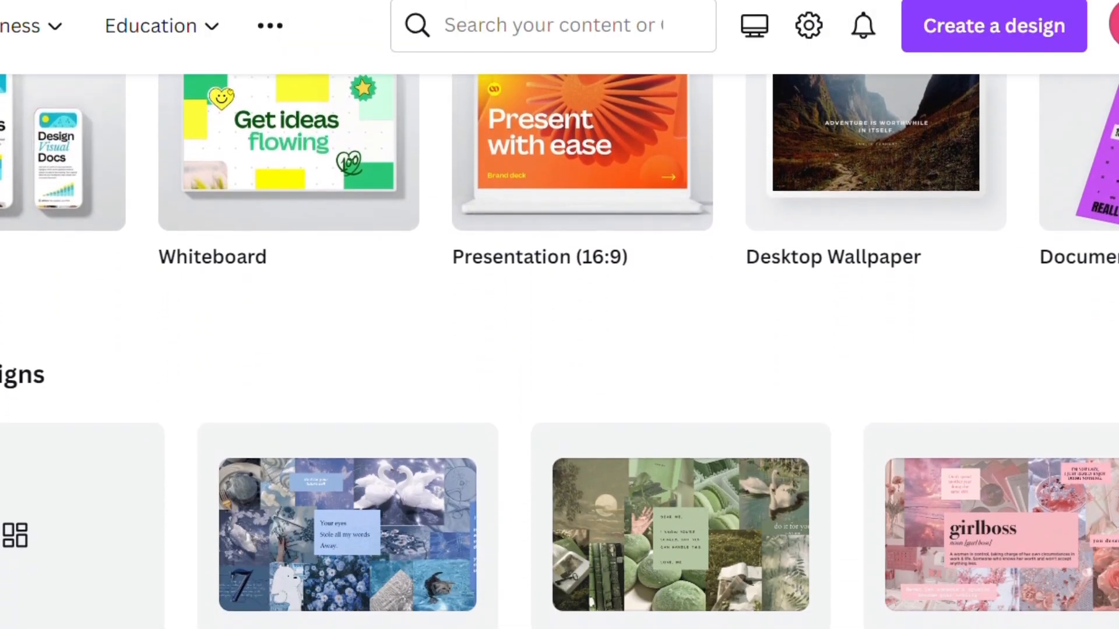
scroll(559, 327, "down", 5)
scroll(560, 326, "down", 3)
scroll(560, 326, "up", 4)
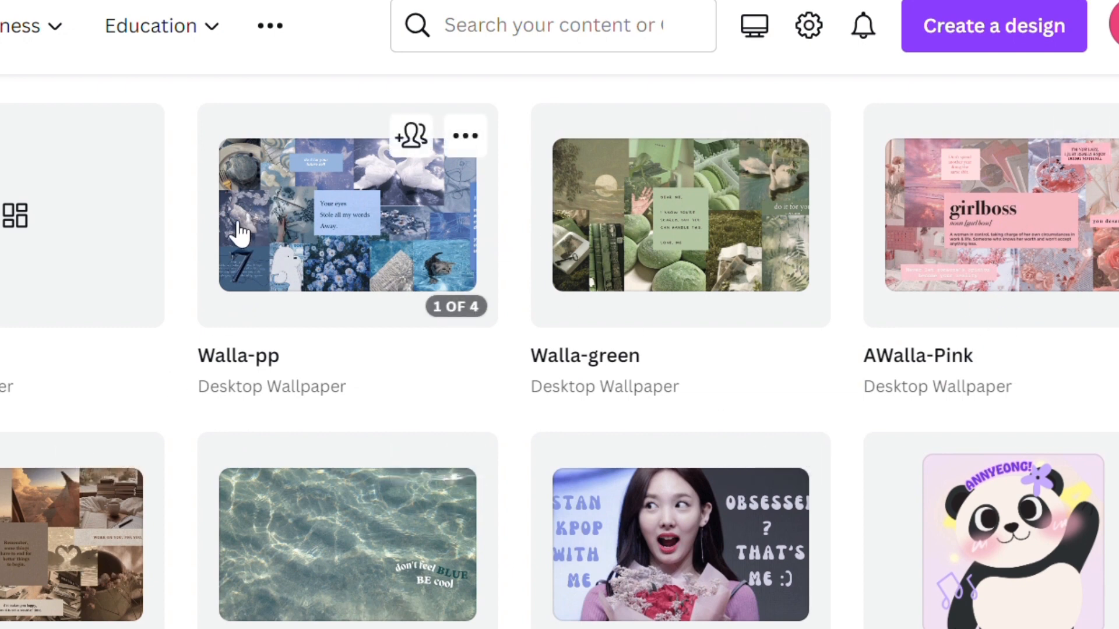
left_click(305, 269)
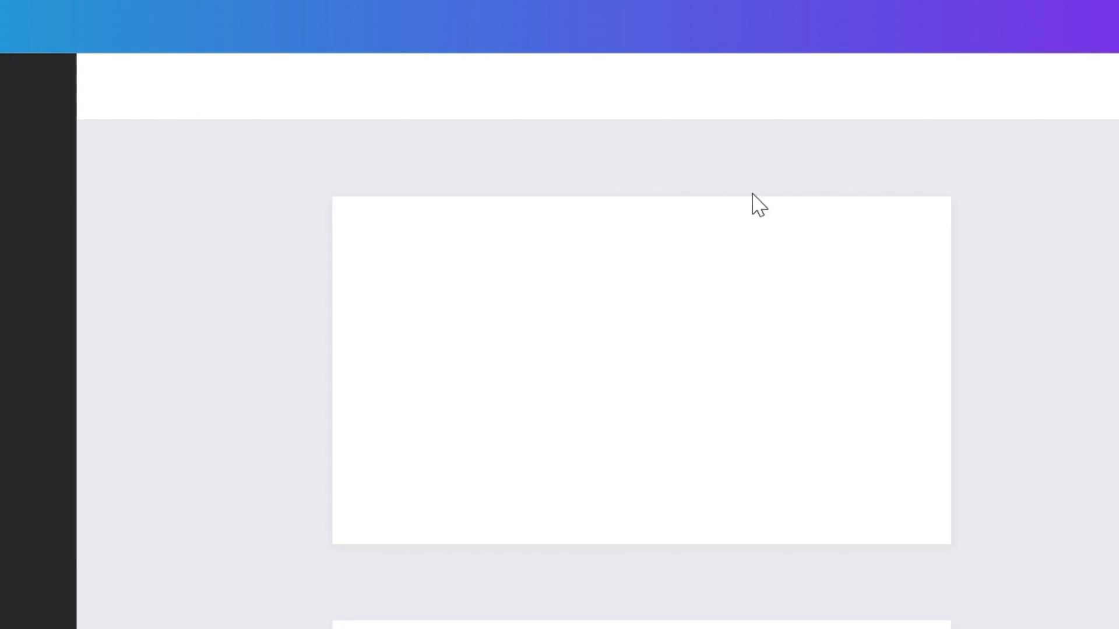
Step: Add a new blank page after page 4 of the Walla-pp design
scroll(641, 373, "down", 5)
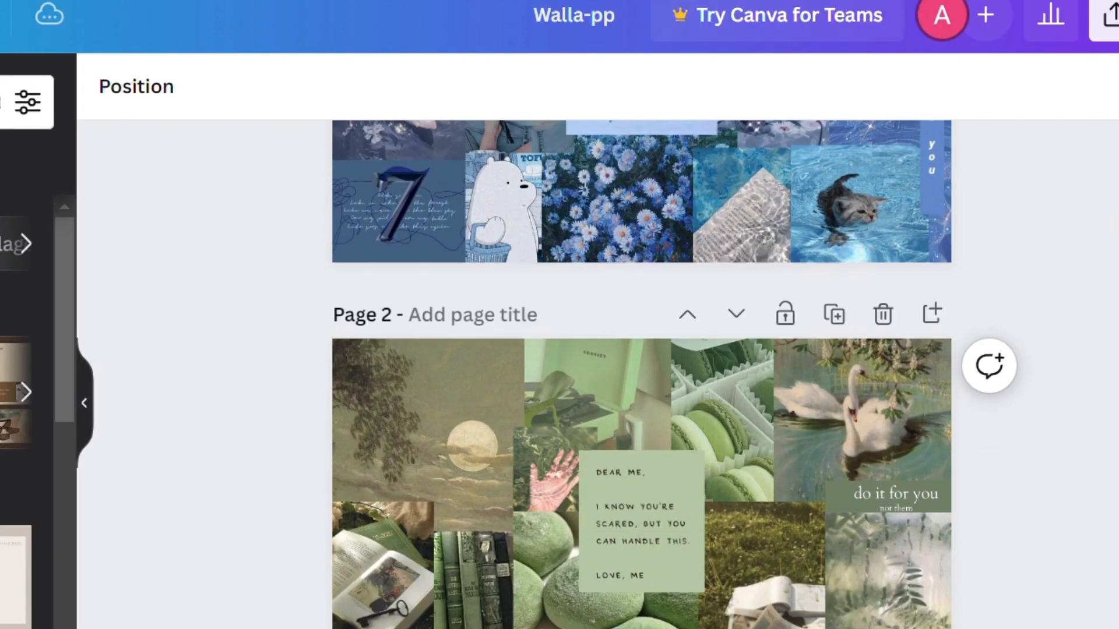
scroll(641, 373, "down", 10)
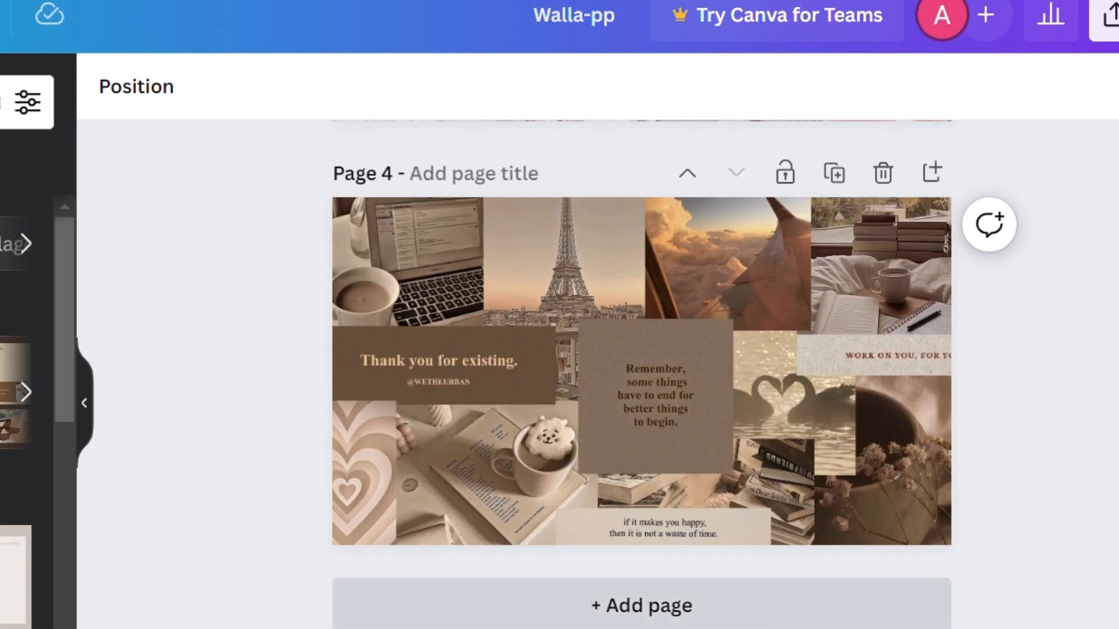
left_click(898, 607)
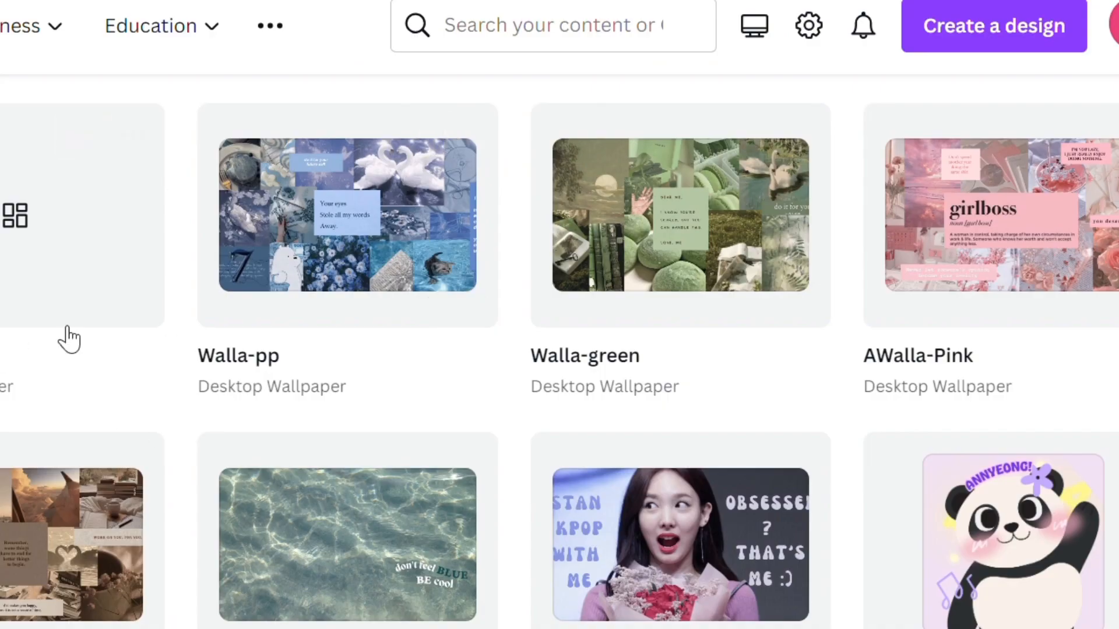
Step: Group all the collage images in the walla-autumn design and copy the group onto page 5 of Walla-pp
left_click(8, 256)
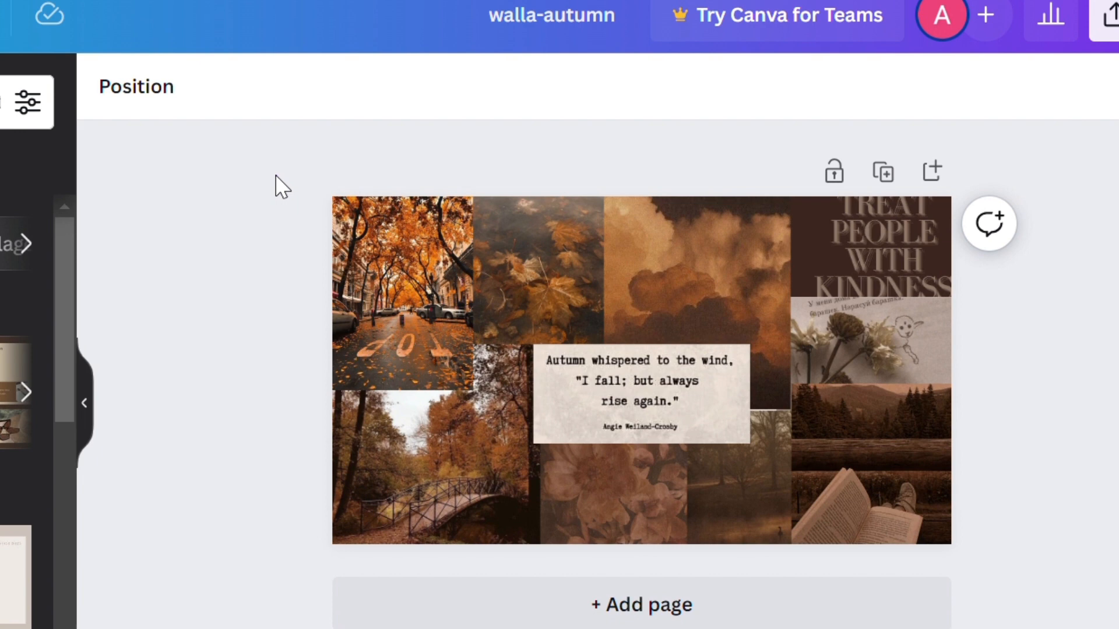
left_click_drag(276, 177, 1026, 589)
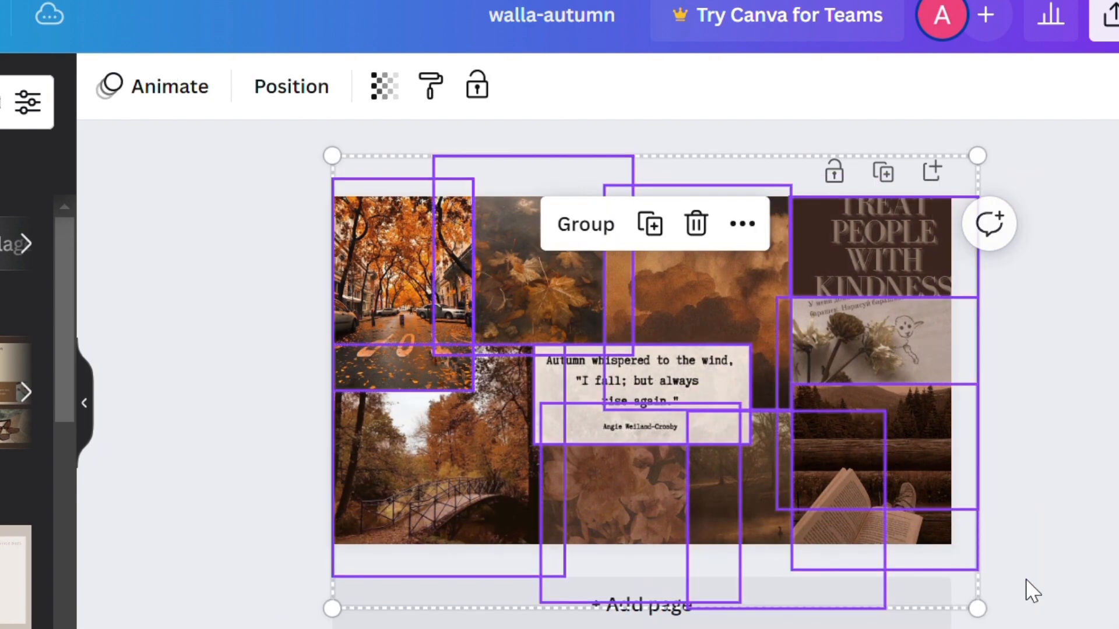
left_click(582, 229)
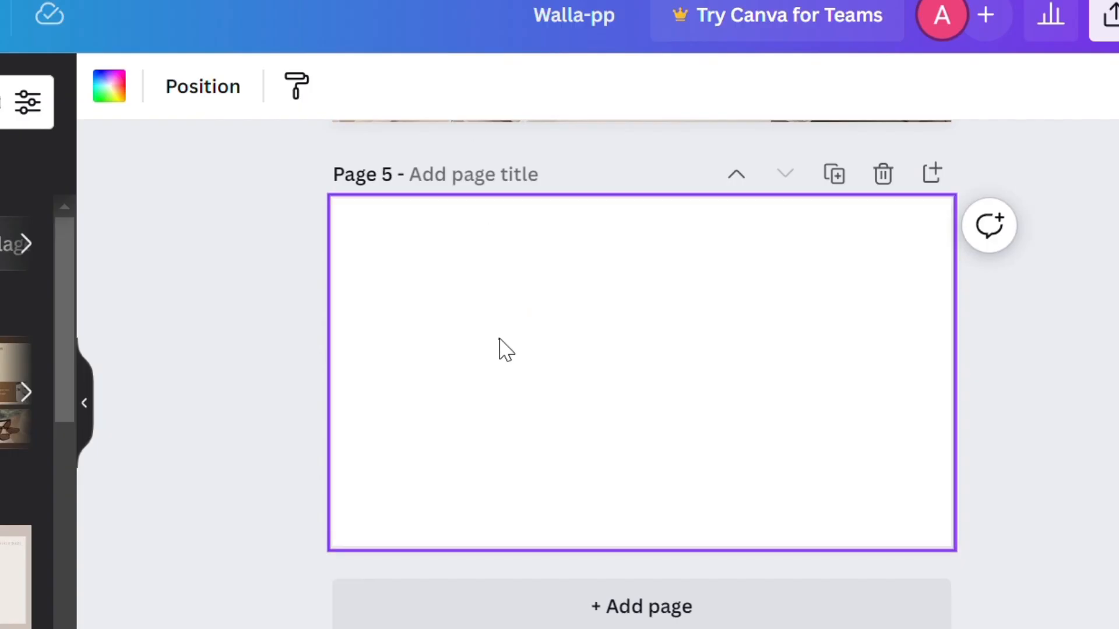
key("ctrl+v")
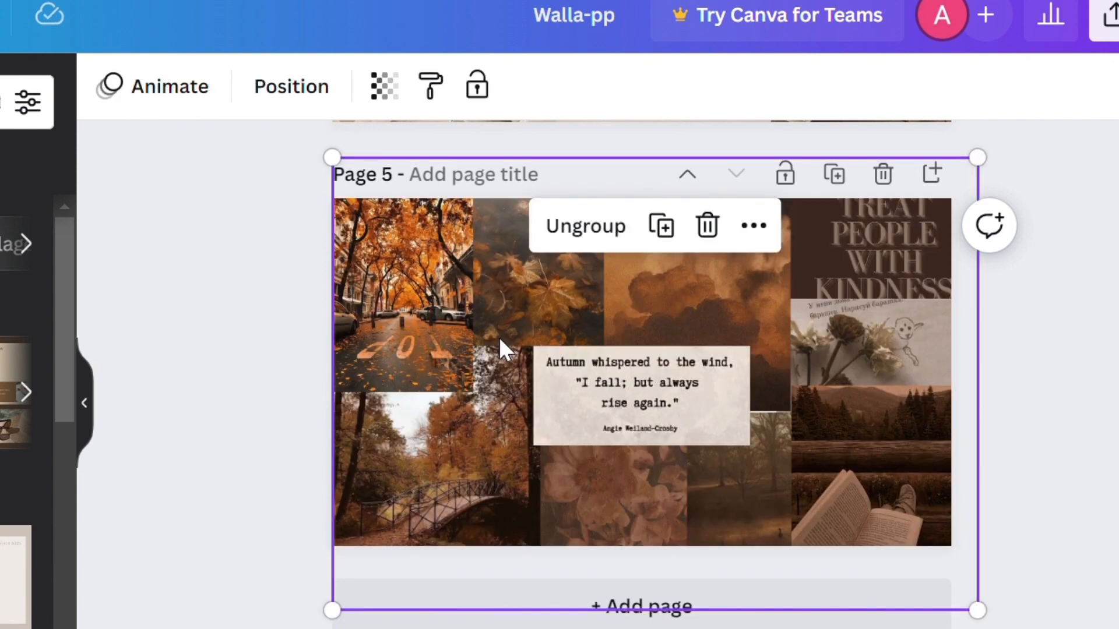
left_click(232, 373)
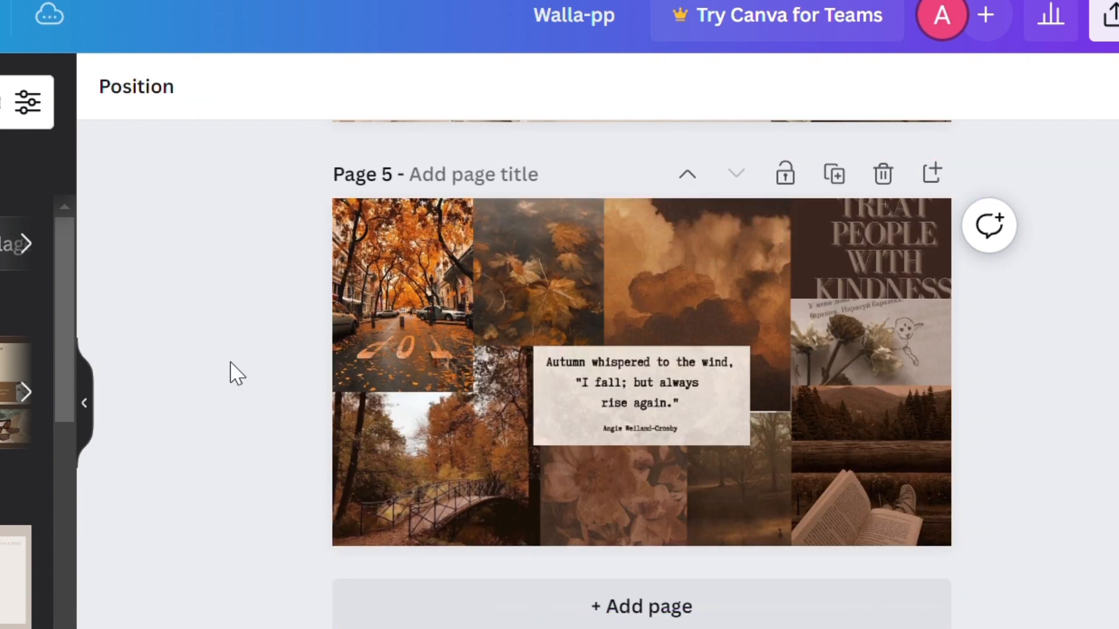
Step: Ungroup the blue collage on page 1 of Walla-pp and group all its elements again
scroll(641, 373, "up", 20)
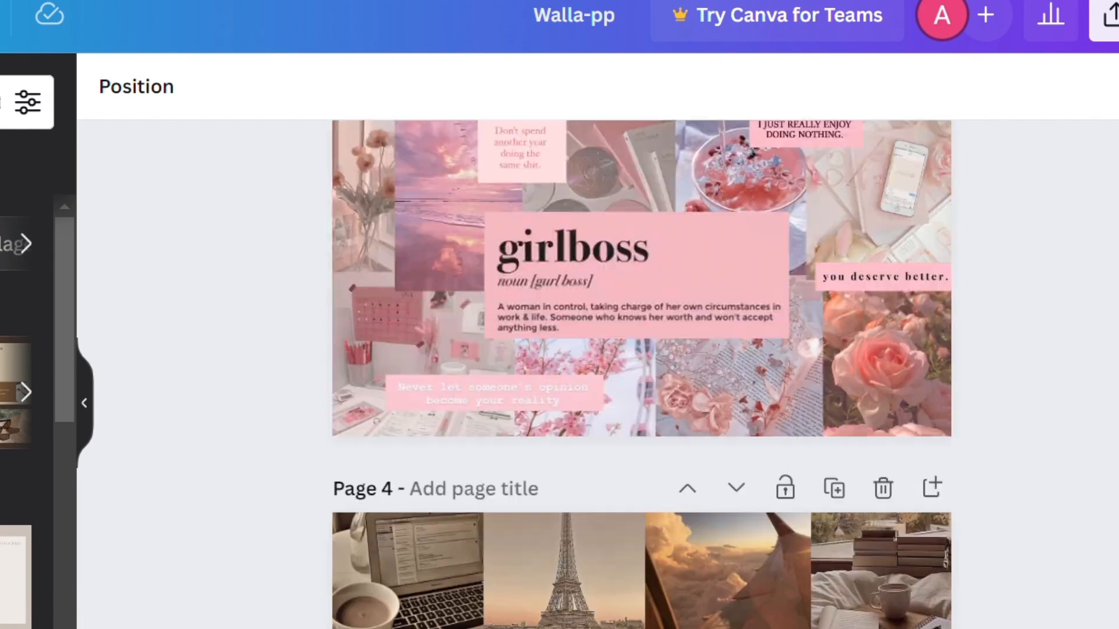
scroll(641, 373, "up", 5)
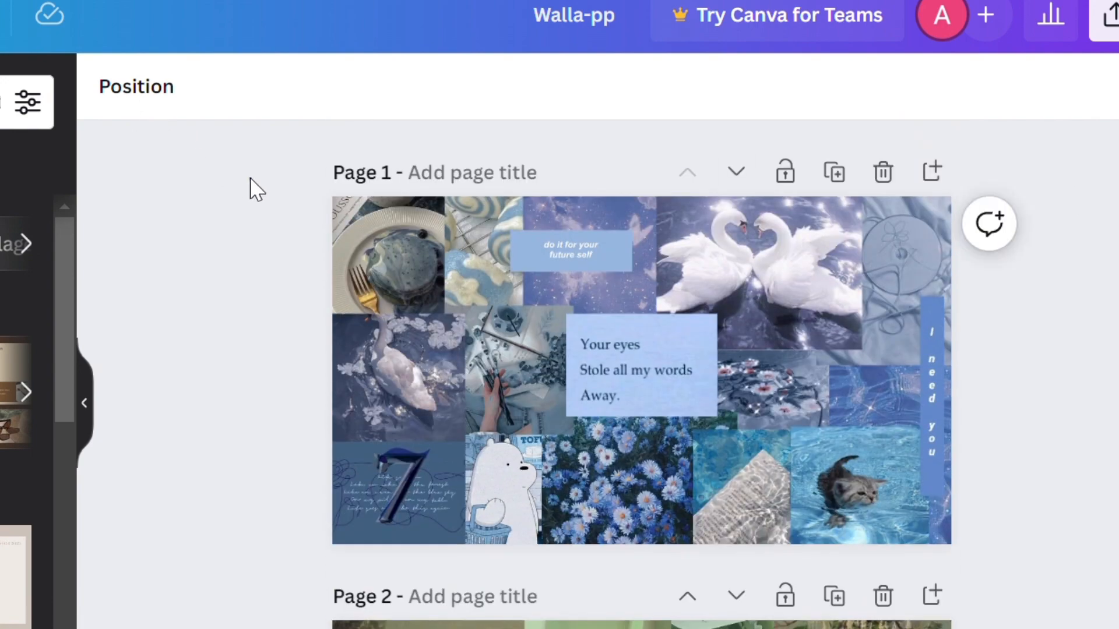
left_click_drag(249, 189, 1096, 574)
left_click(481, 274)
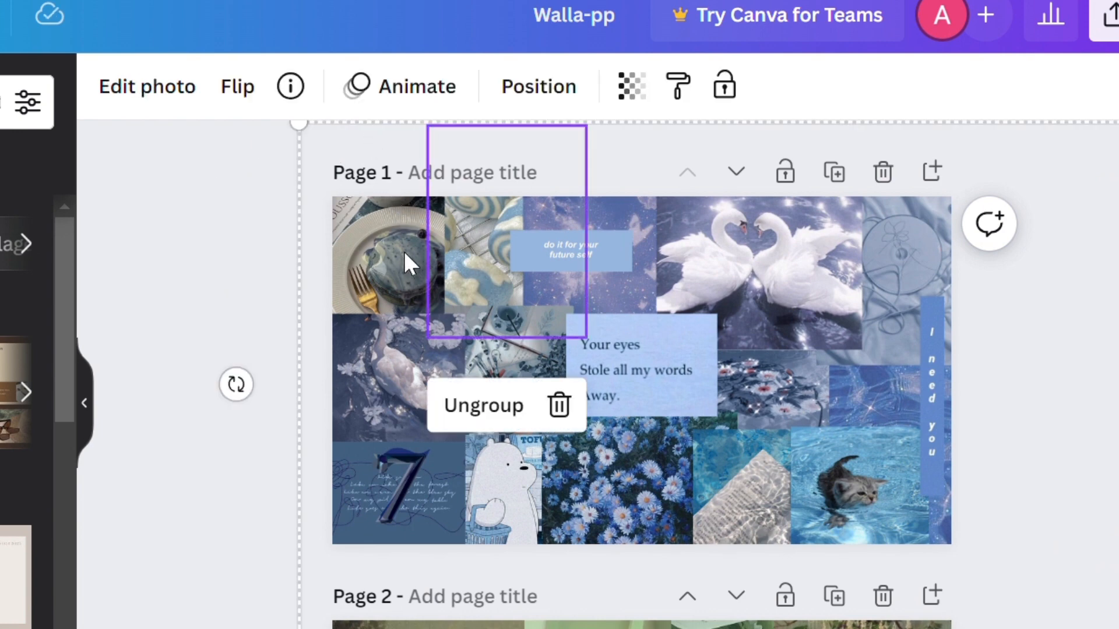
left_click(309, 137)
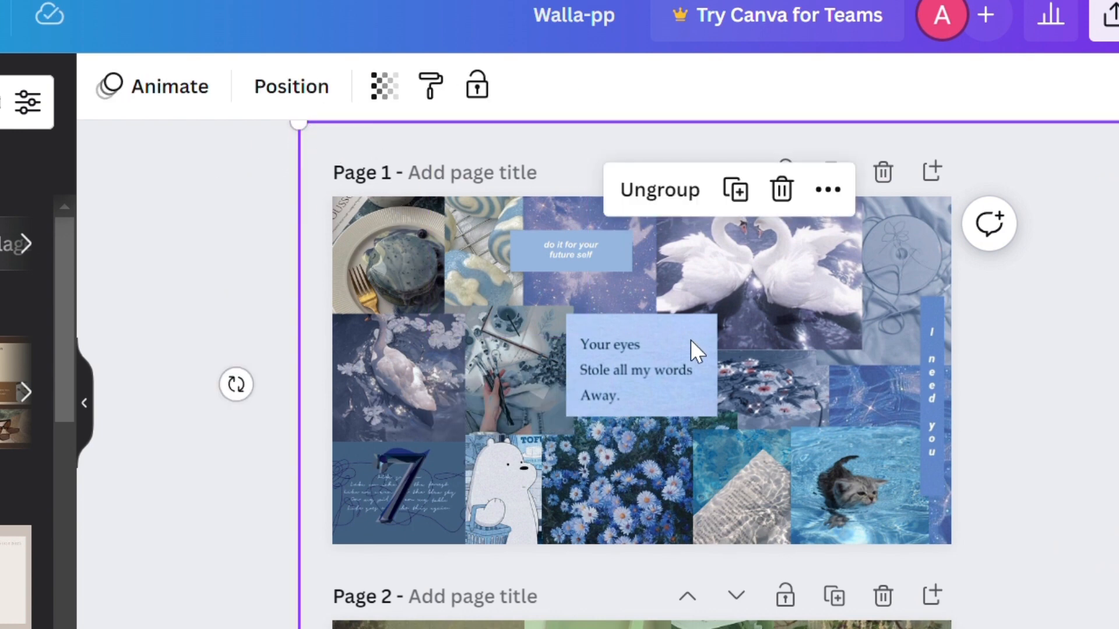
left_click(694, 203)
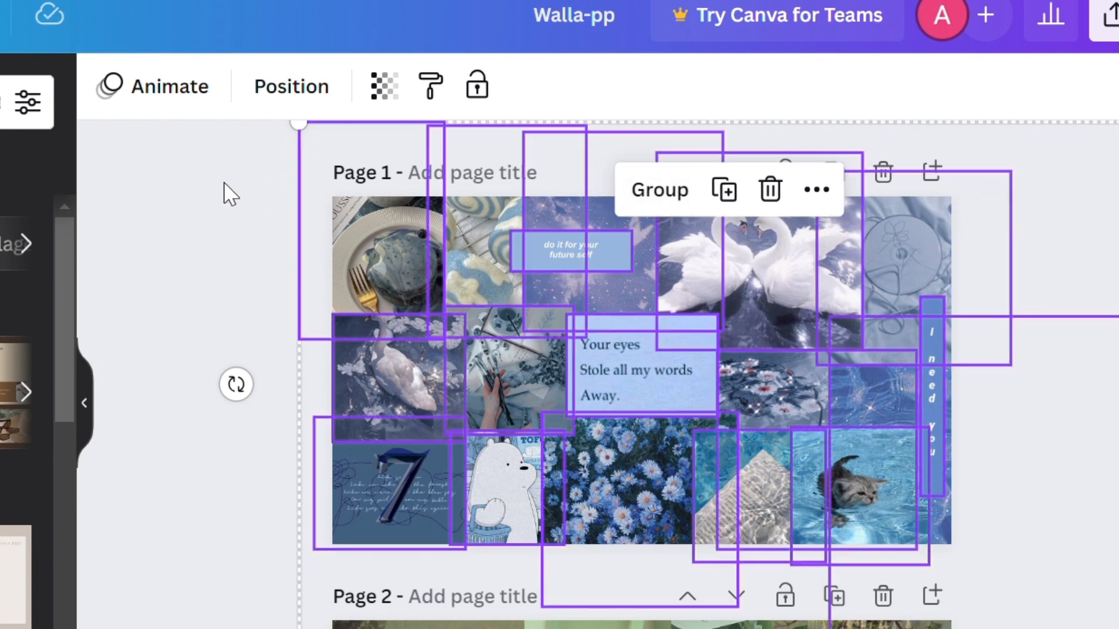
left_click_drag(274, 213, 326, 221)
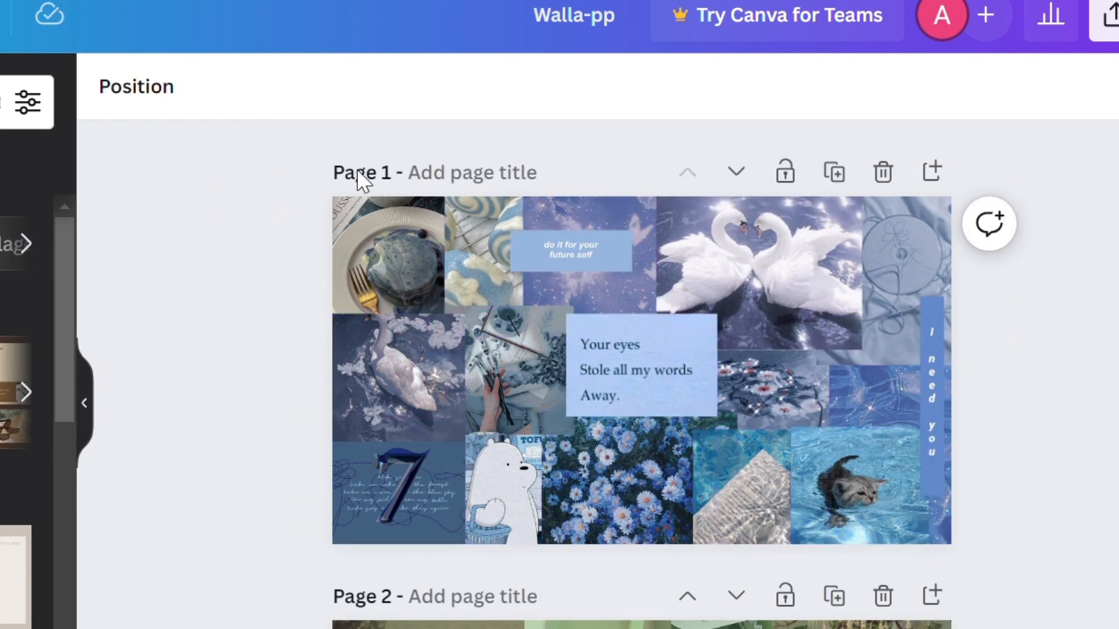
left_click_drag(270, 153, 1058, 577)
left_click(657, 190)
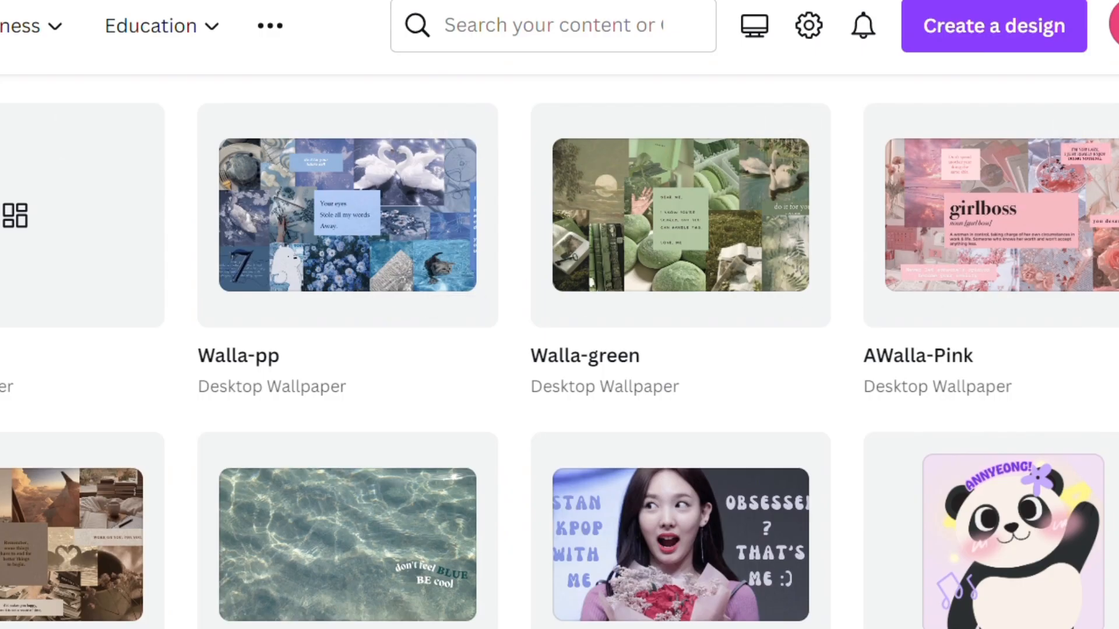
Step: Create a new Desktop Wallpaper design from the home page and paste the grouped blue collage into it
scroll(264, 288, "up", 10)
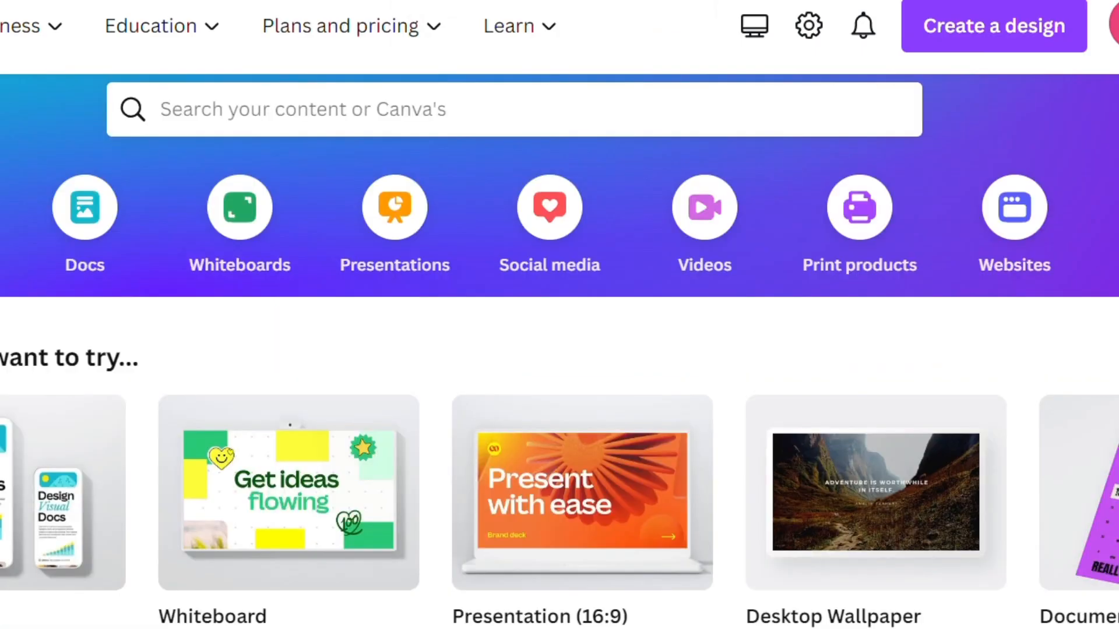
scroll(263, 289, "up", 1)
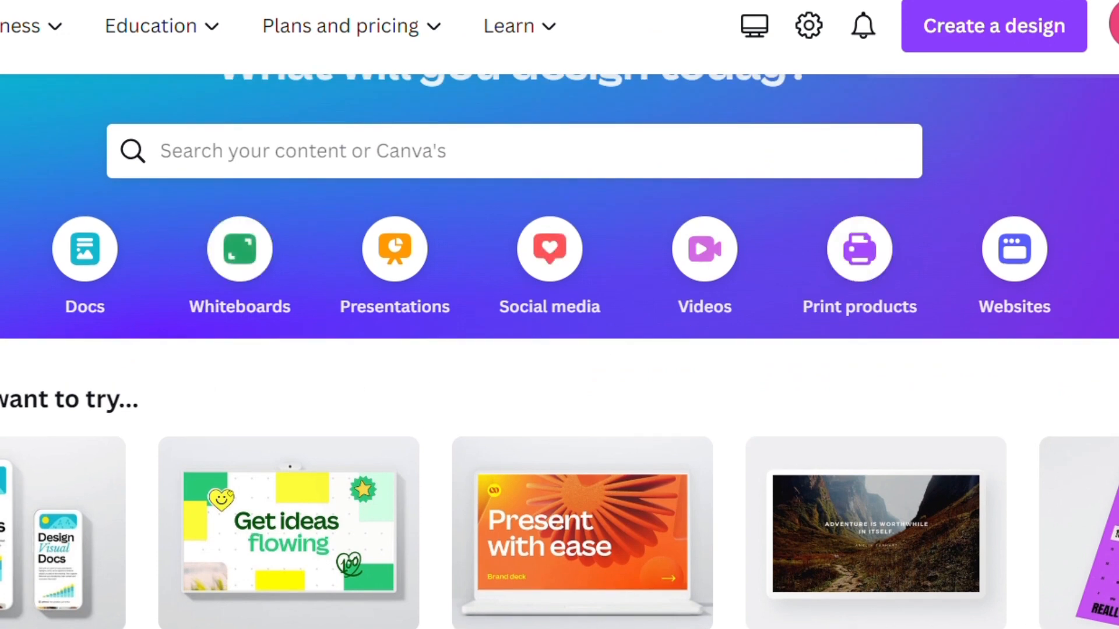
left_click(1116, 274)
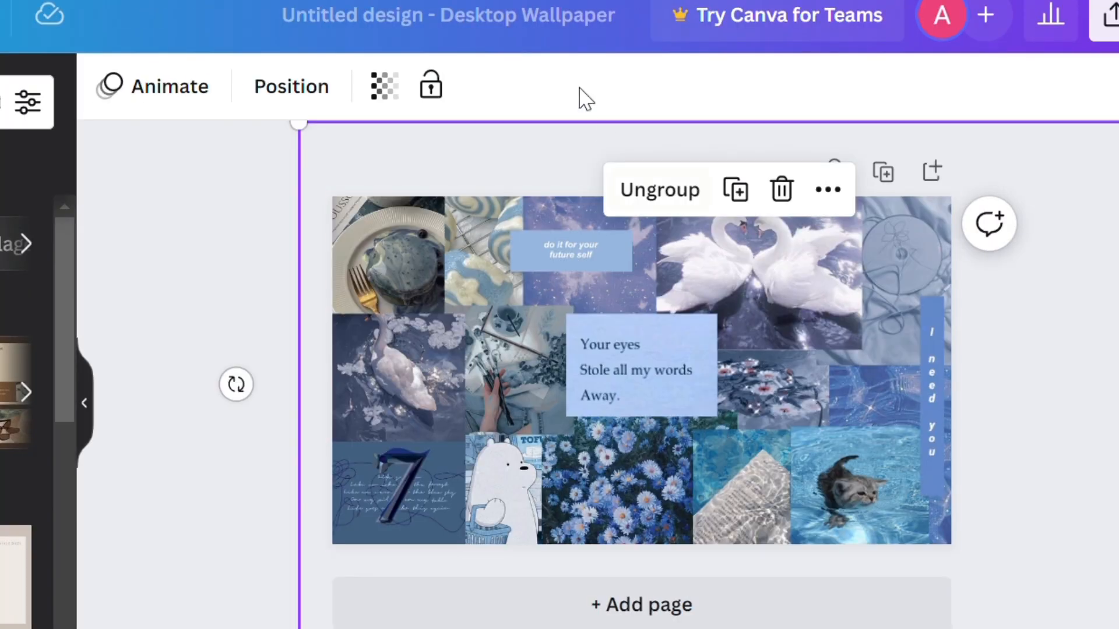
Step: Rename the new design as walla-blue
left_click(520, 24)
key("BackSpace")
type("wakk")
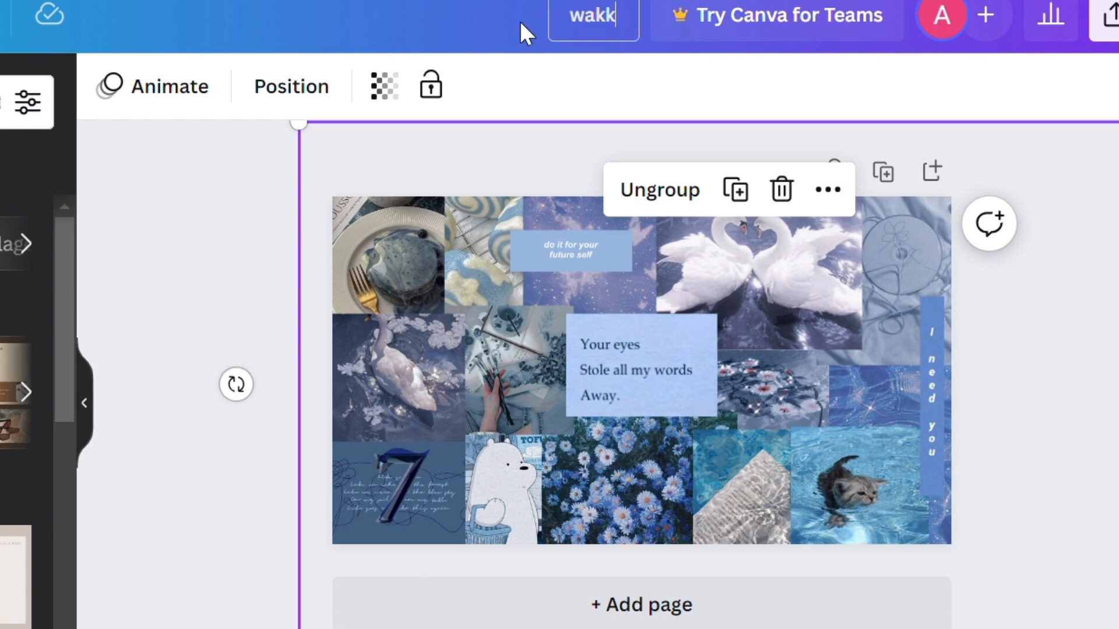
key("BackSpace")
key("BackSpace")
type("lla-")
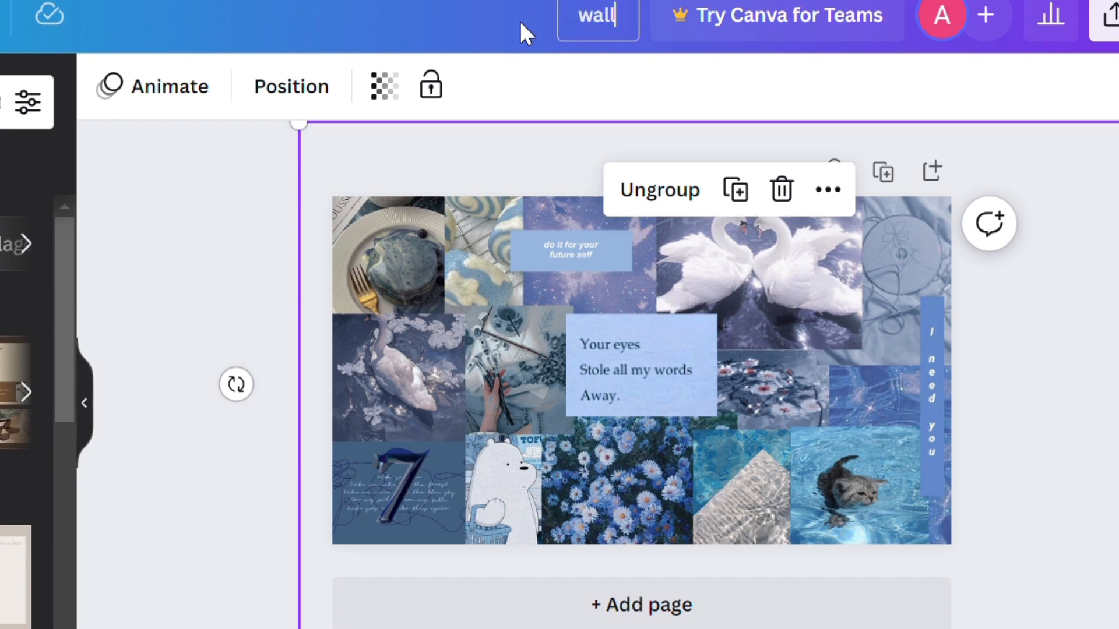
type("blue")
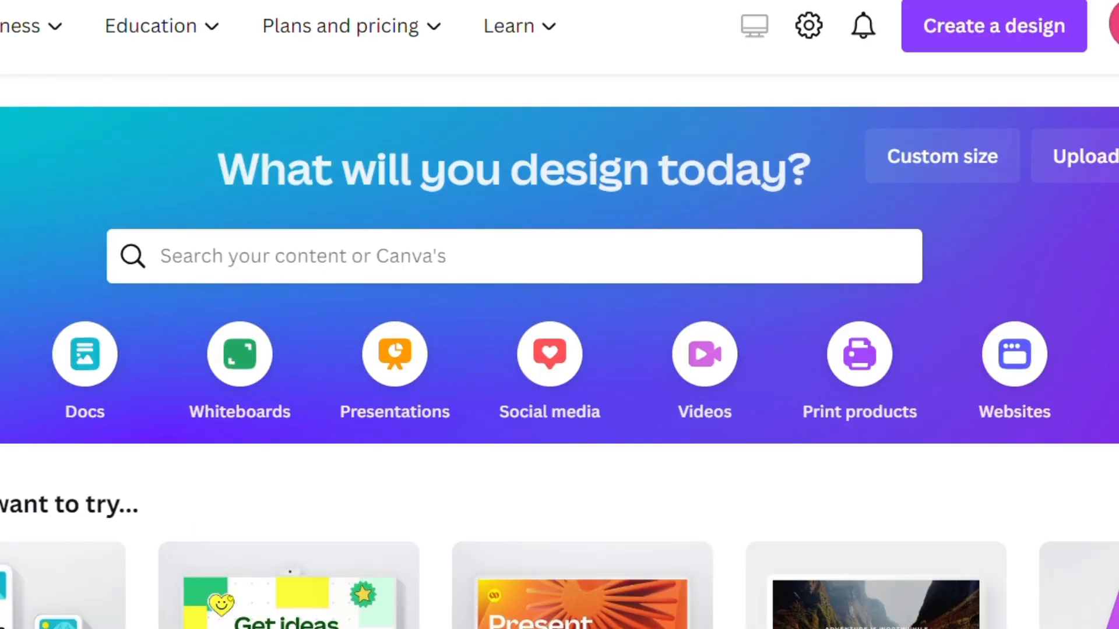
Step: Reopen the Walla-pp design from the recent designs on the home page
scroll(559, 350, "down", 10)
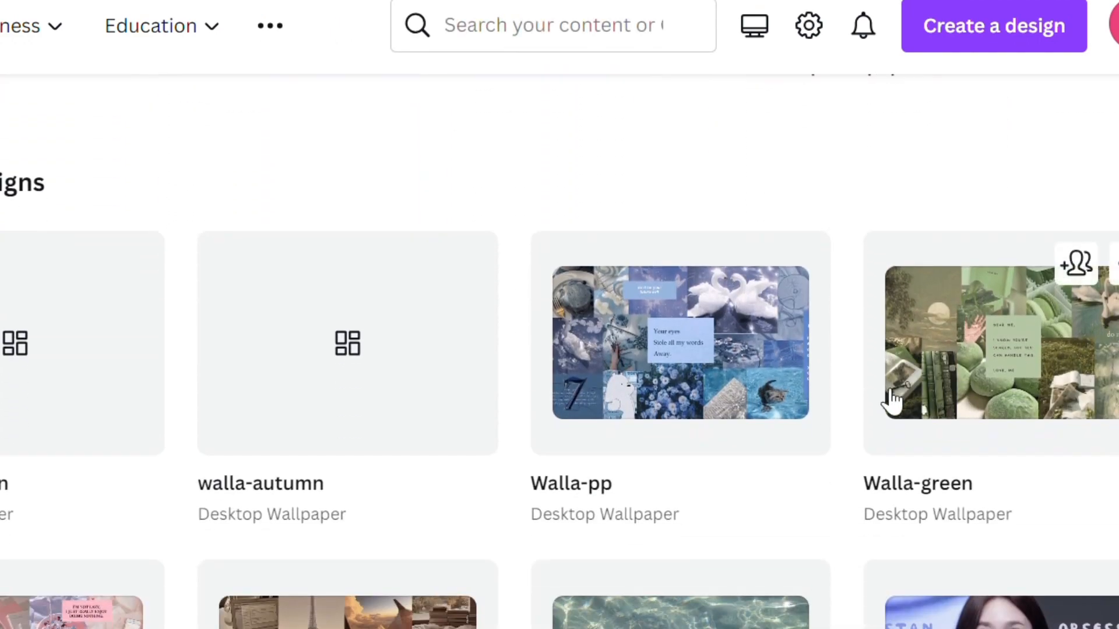
left_click(663, 424)
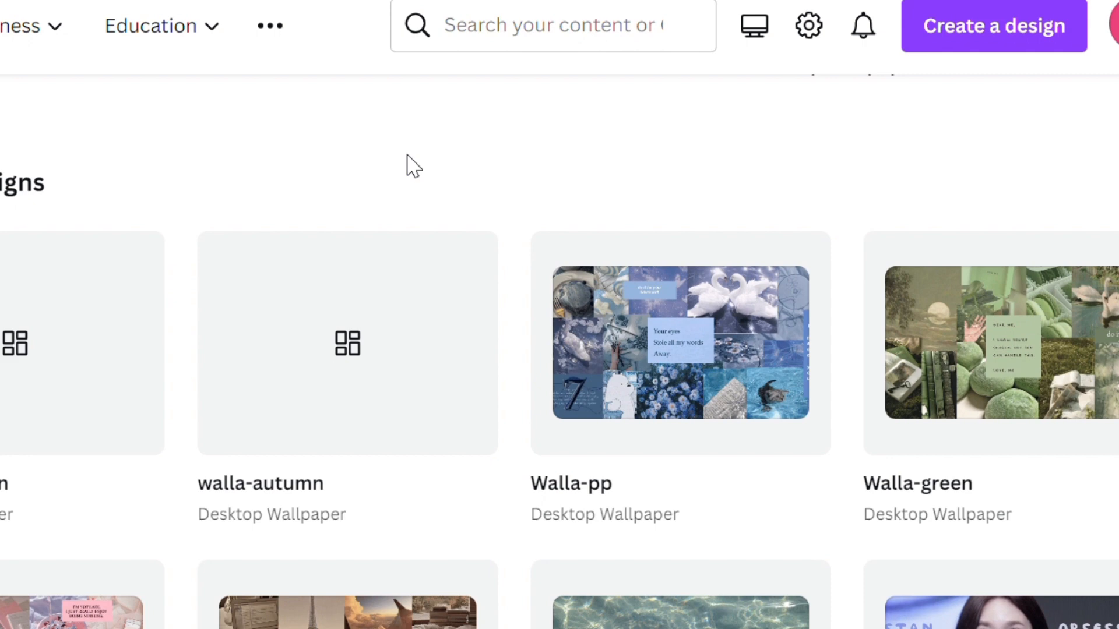
left_click(590, 423)
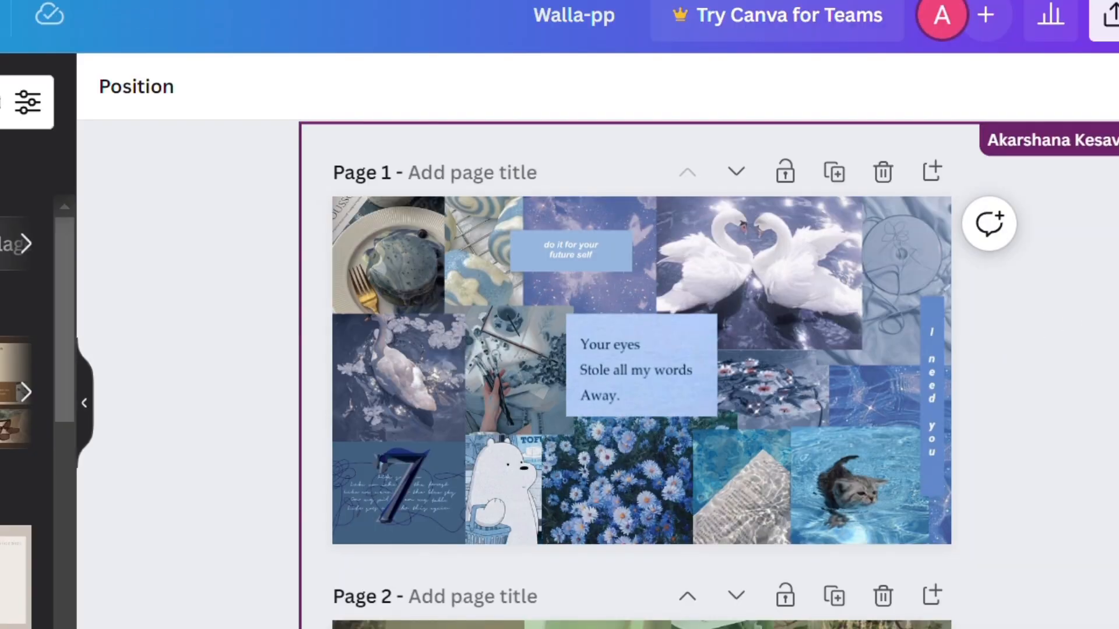
Step: Look through the five collage pages of the Walla-pp design from first to last and return to page 1
scroll(641, 373, "down", 5)
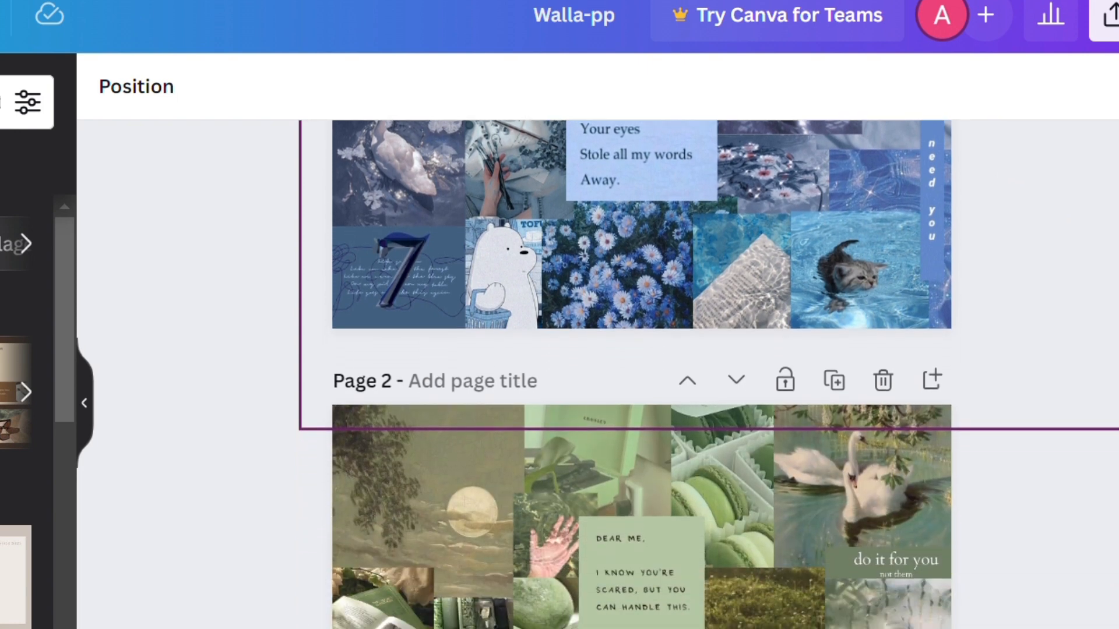
scroll(641, 373, "down", 10)
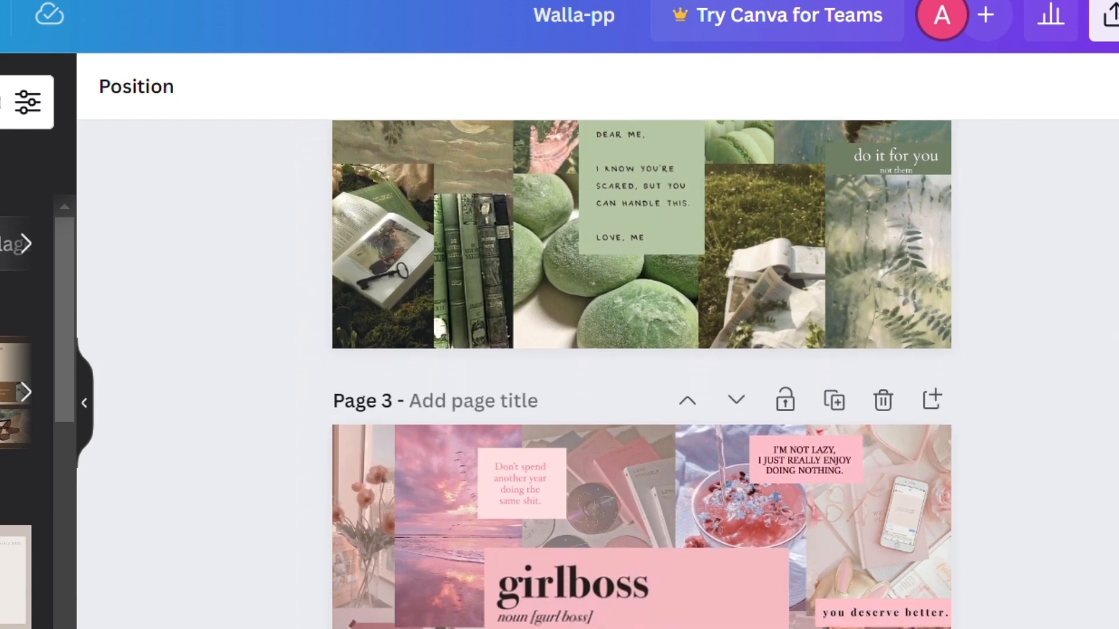
scroll(641, 372, "down", 10)
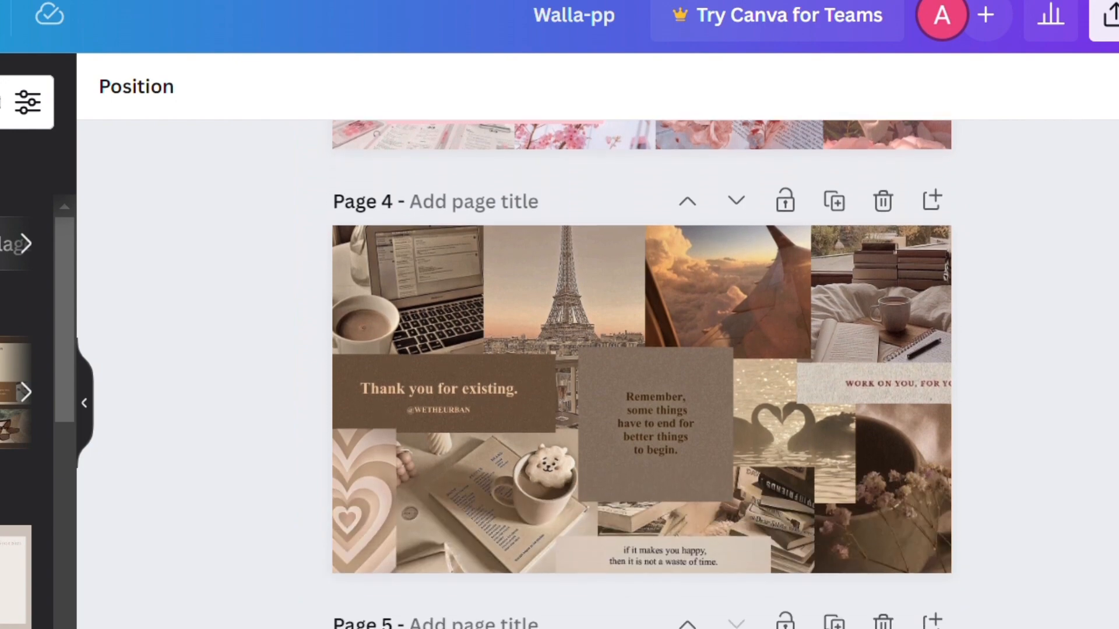
scroll(642, 373, "down", 6)
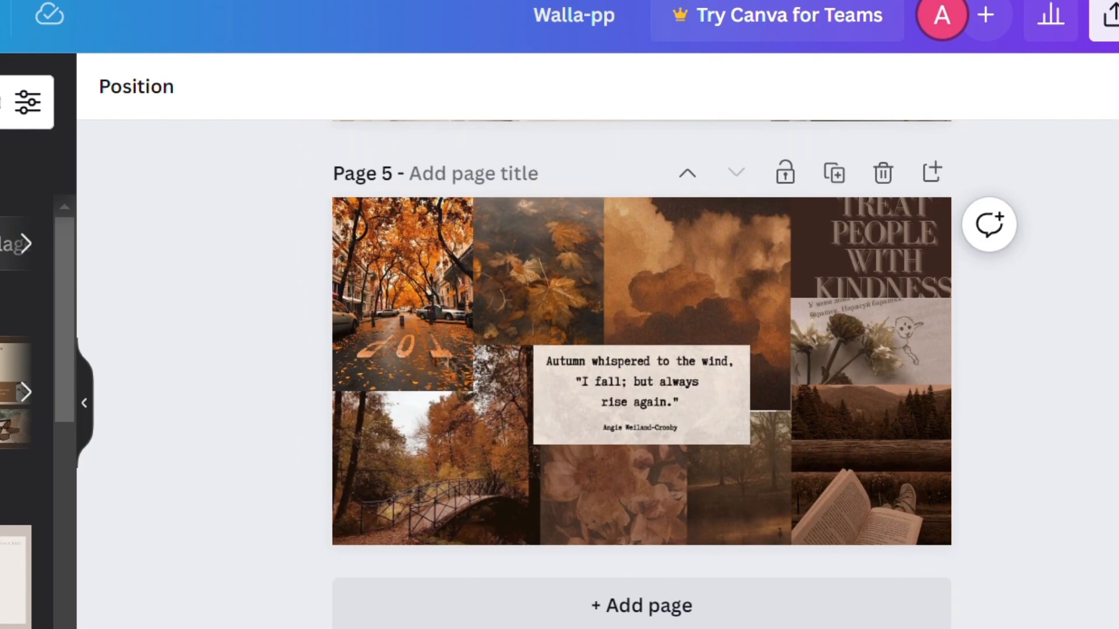
scroll(641, 373, "up", 20)
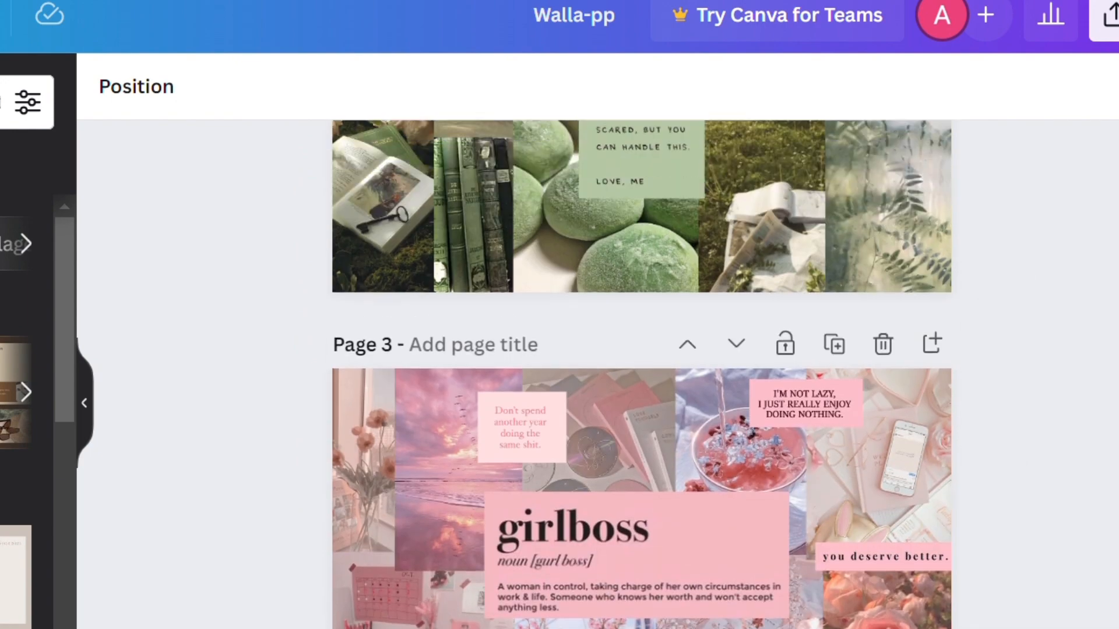
scroll(641, 373, "up", 1)
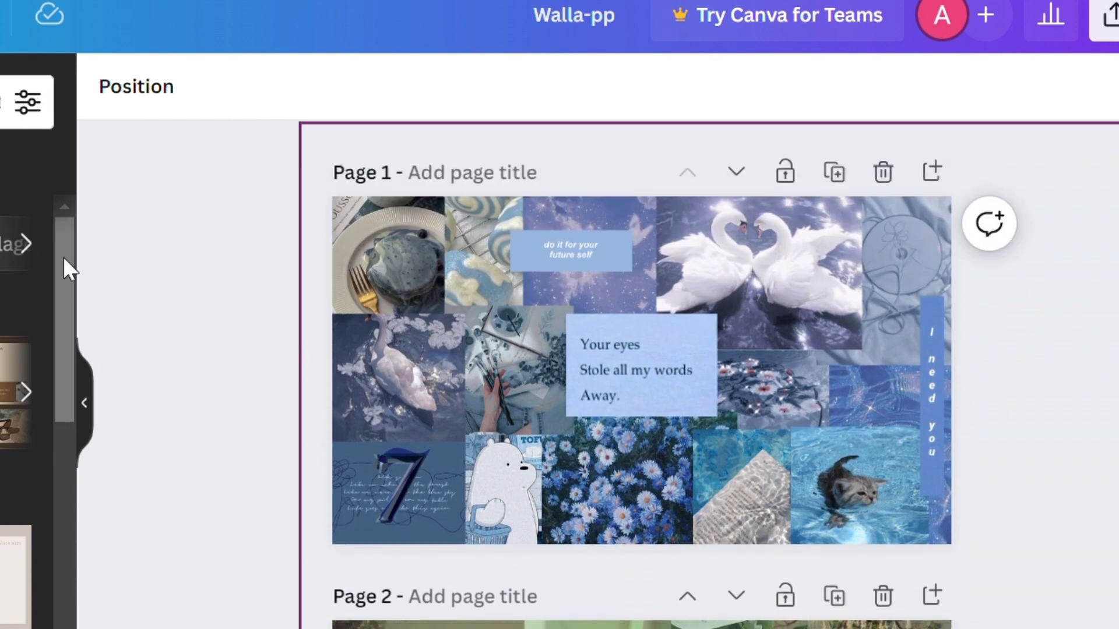
Step: Hide the templates panel to widen the canvas and view the collage pages down to the girlboss and brown collages
left_click(93, 407)
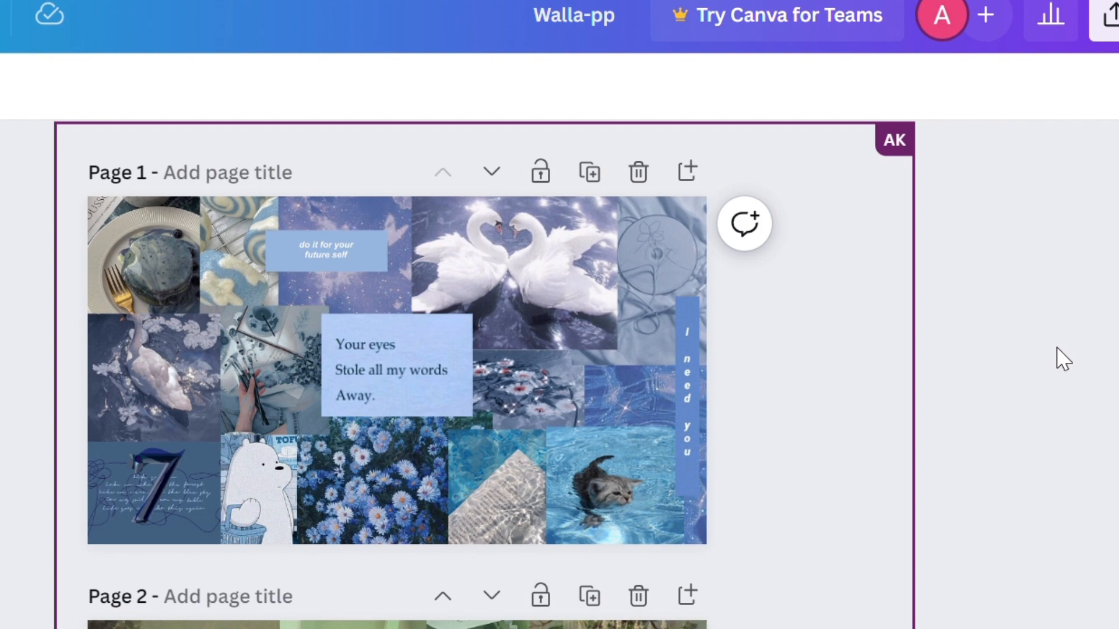
scroll(397, 373, "down", 15)
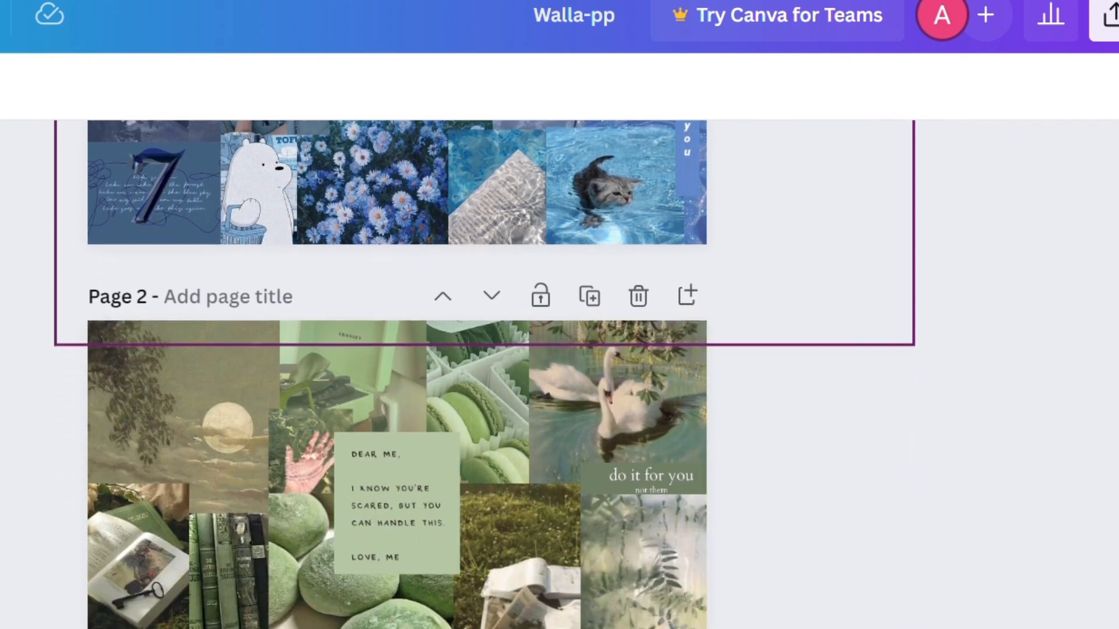
scroll(396, 373, "down", 3)
scroll(396, 373, "up", 14)
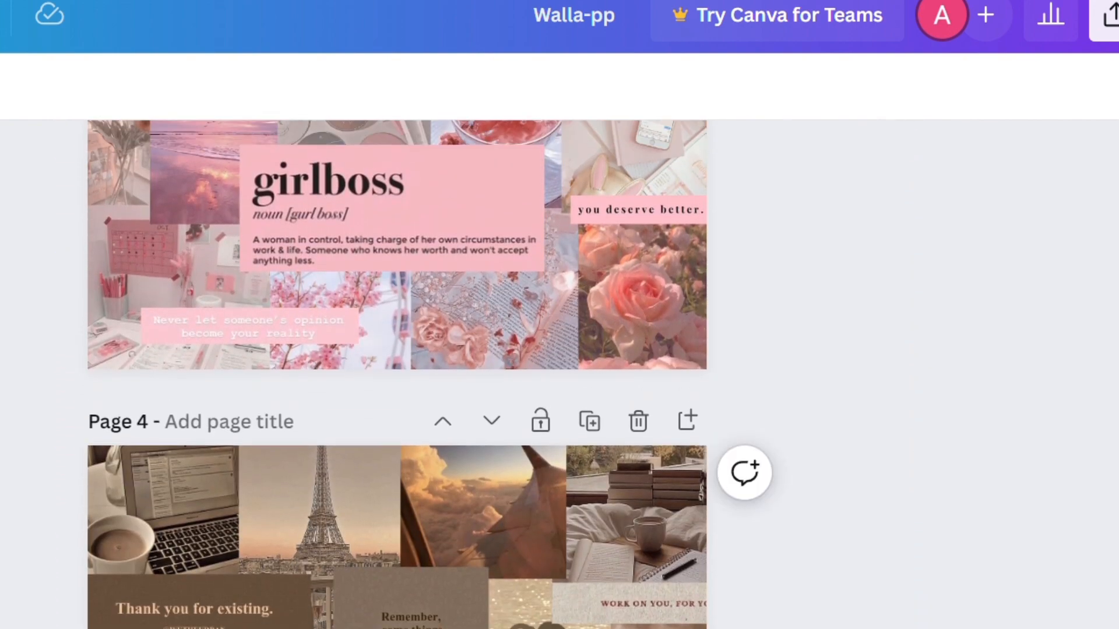
scroll(397, 373, "up", 4)
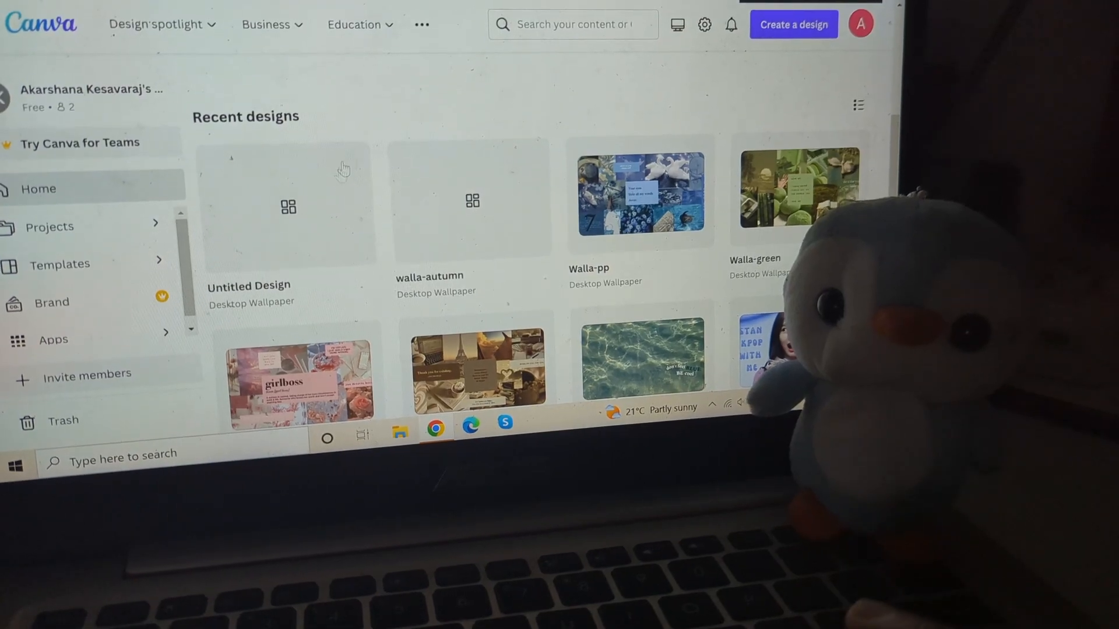
Step: Open the Walla-pp design from the recent designs and look through all its collage pages
left_click(593, 240)
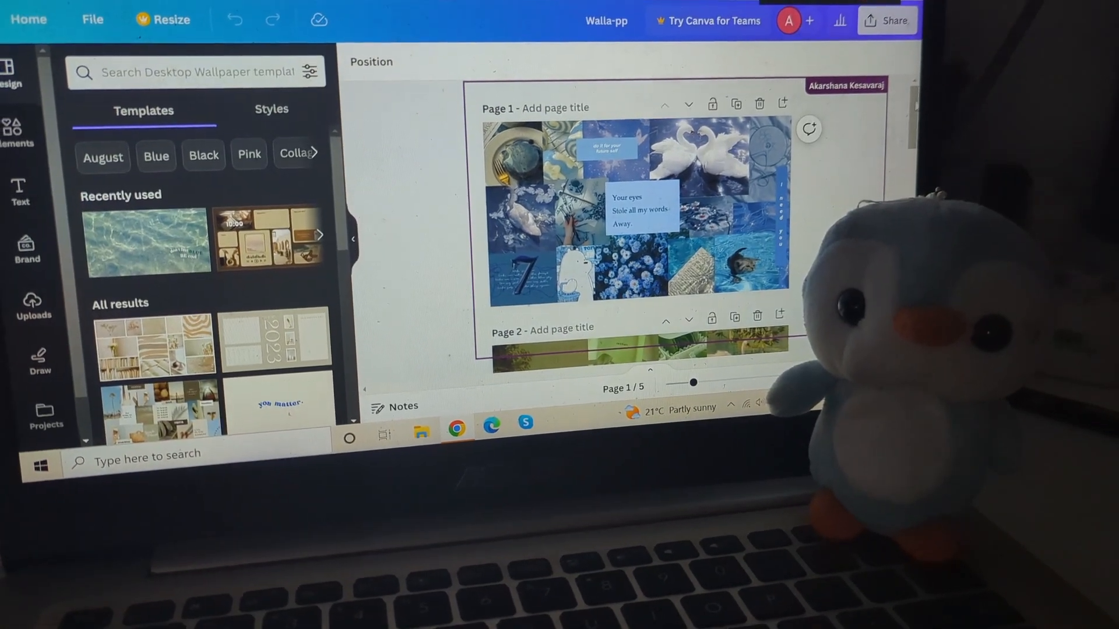
scroll(636, 234, "down", 5)
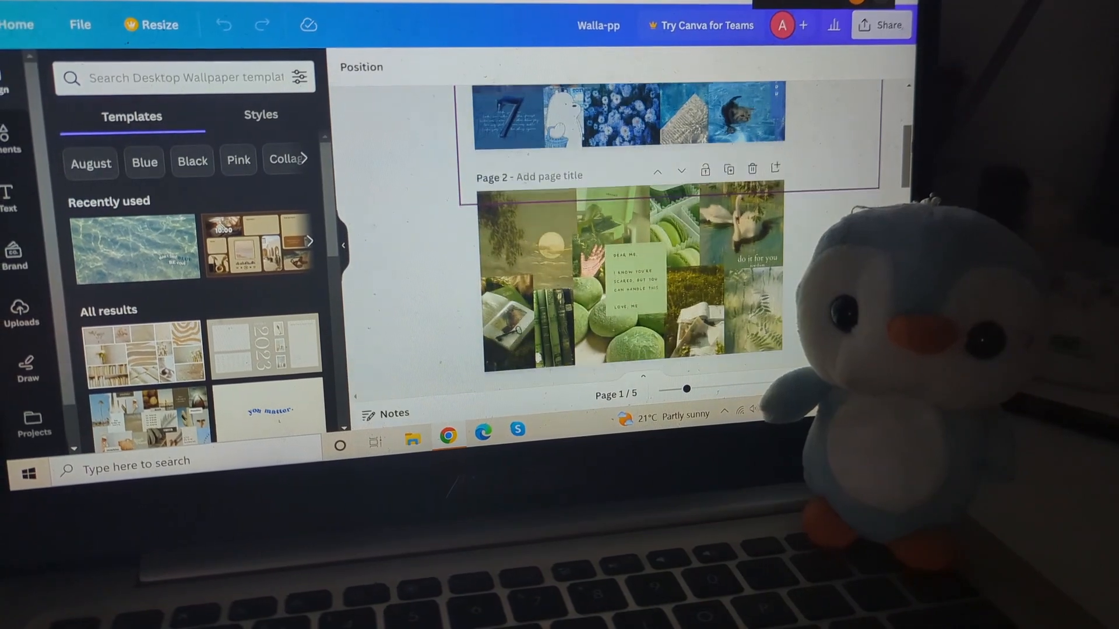
scroll(629, 233, "down", 5)
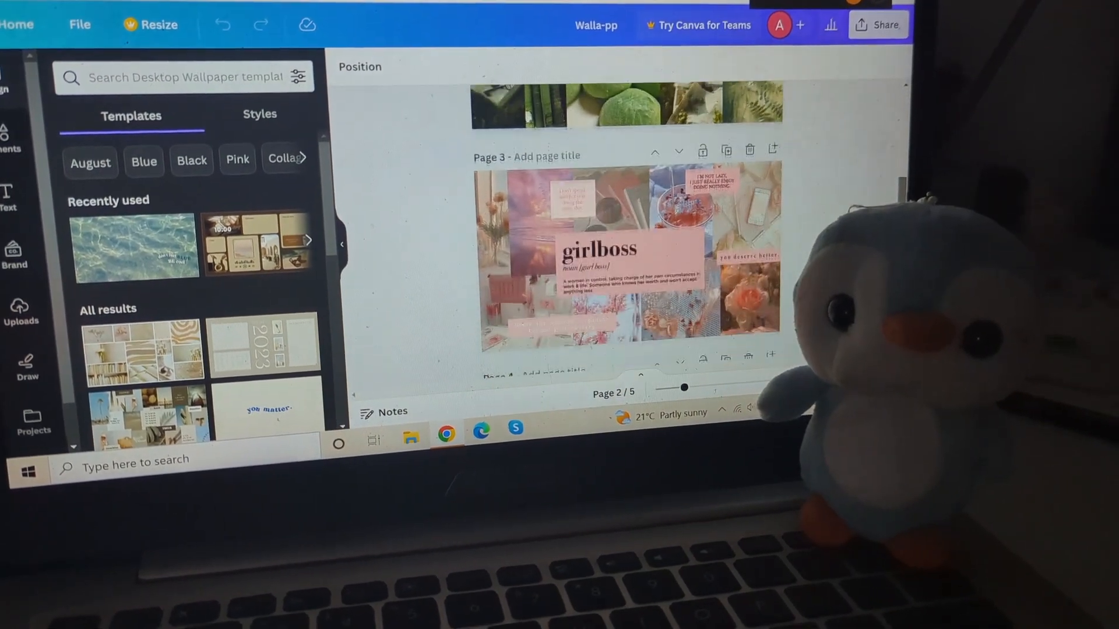
scroll(626, 233, "down", 5)
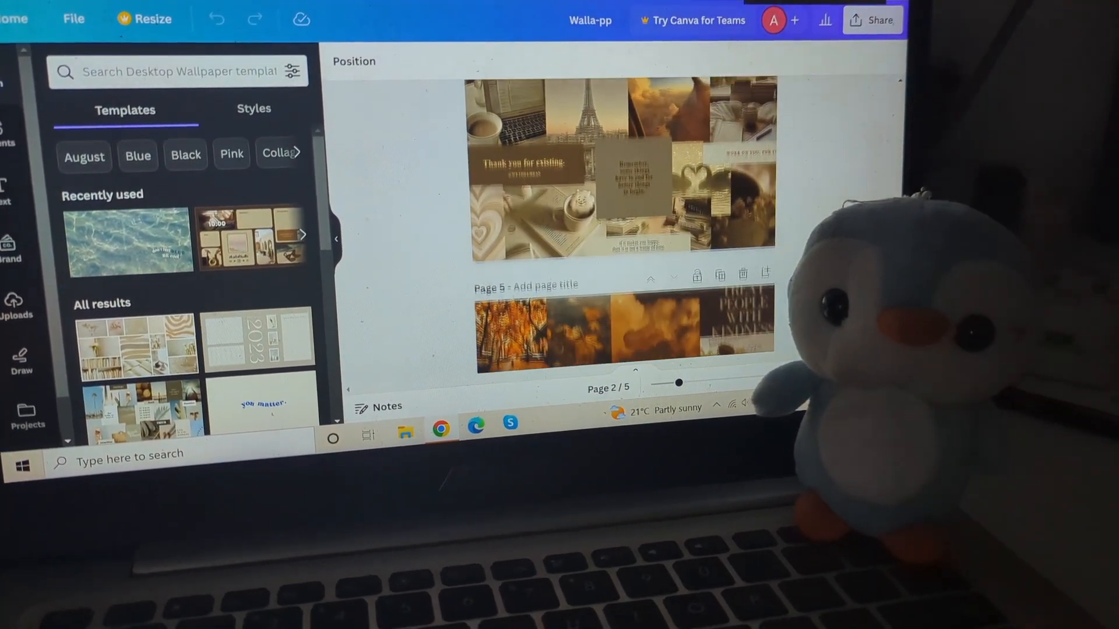
scroll(624, 233, "down", 5)
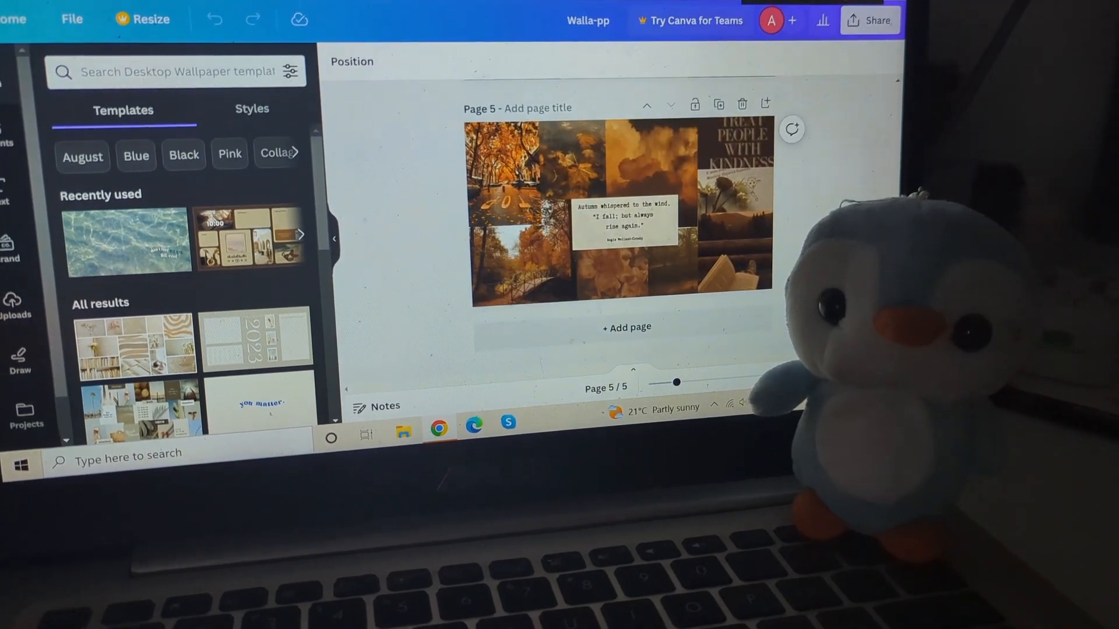
scroll(878, 134, "up", 10)
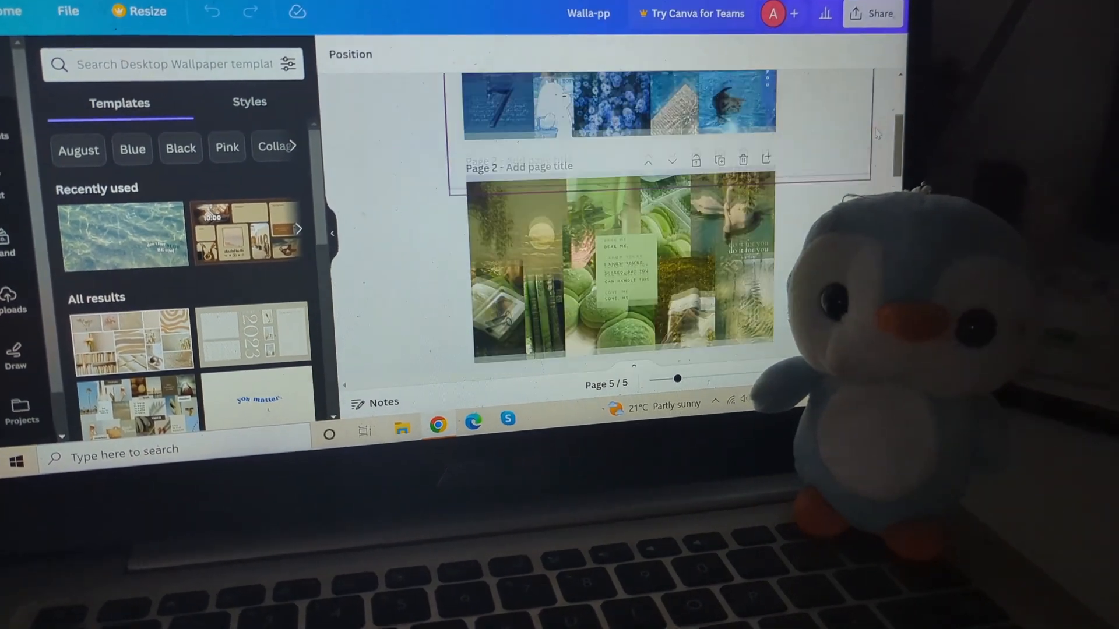
scroll(877, 134, "up", 4)
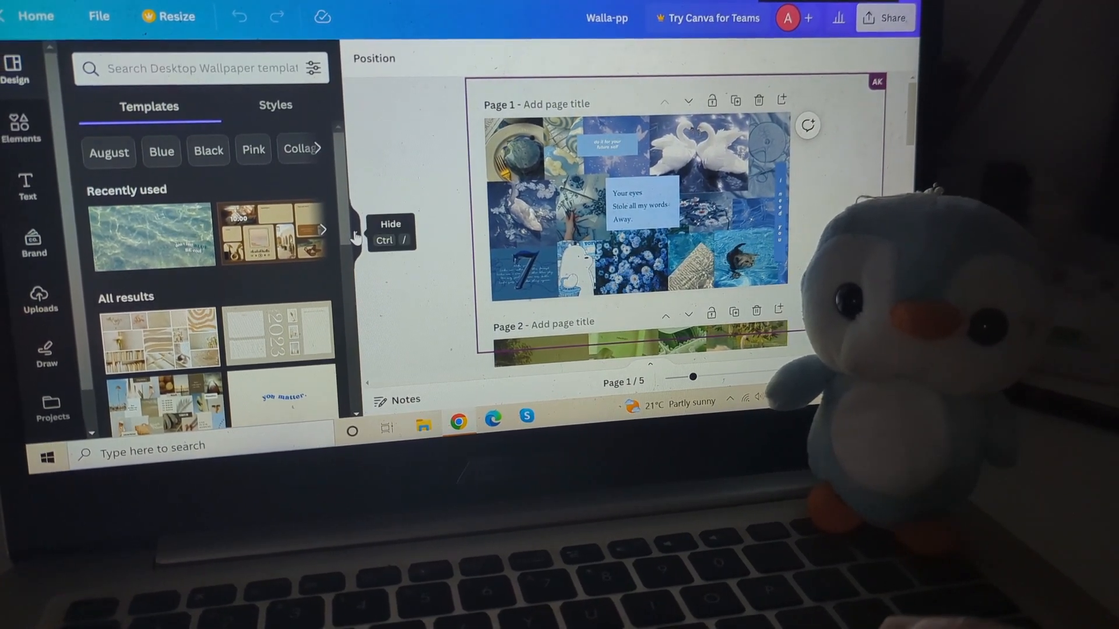
Step: Collapse the templates panel and check the Walla-pp pages once more, ending on the blue collage
left_click(356, 236)
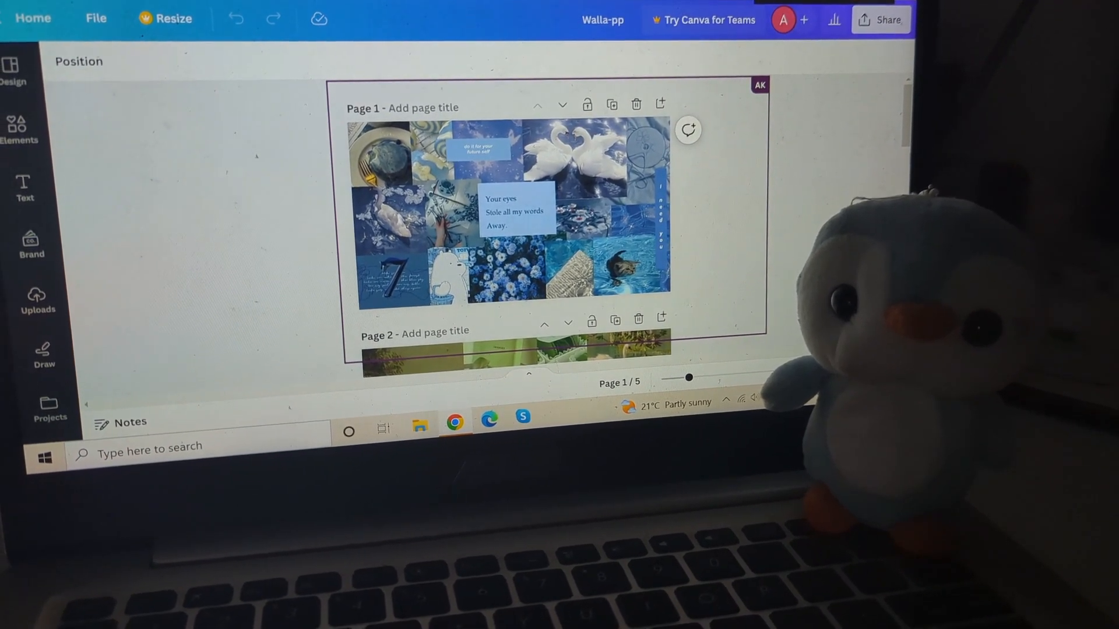
scroll(257, 156, "down", 8)
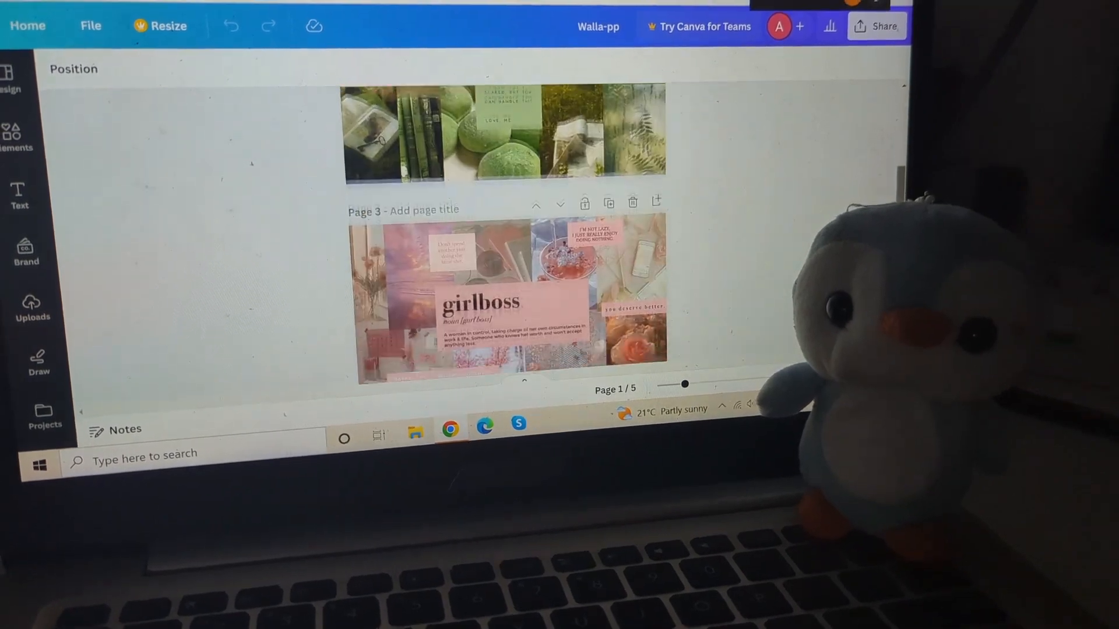
scroll(252, 162, "down", 5)
scroll(252, 159, "up", 3)
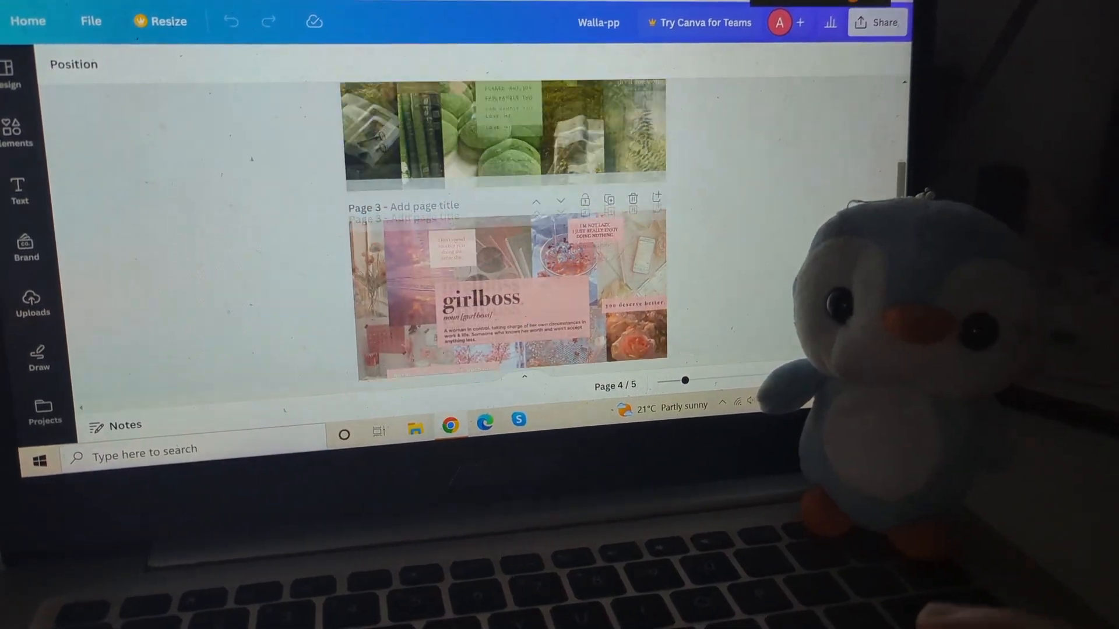
scroll(252, 158, "up", 8)
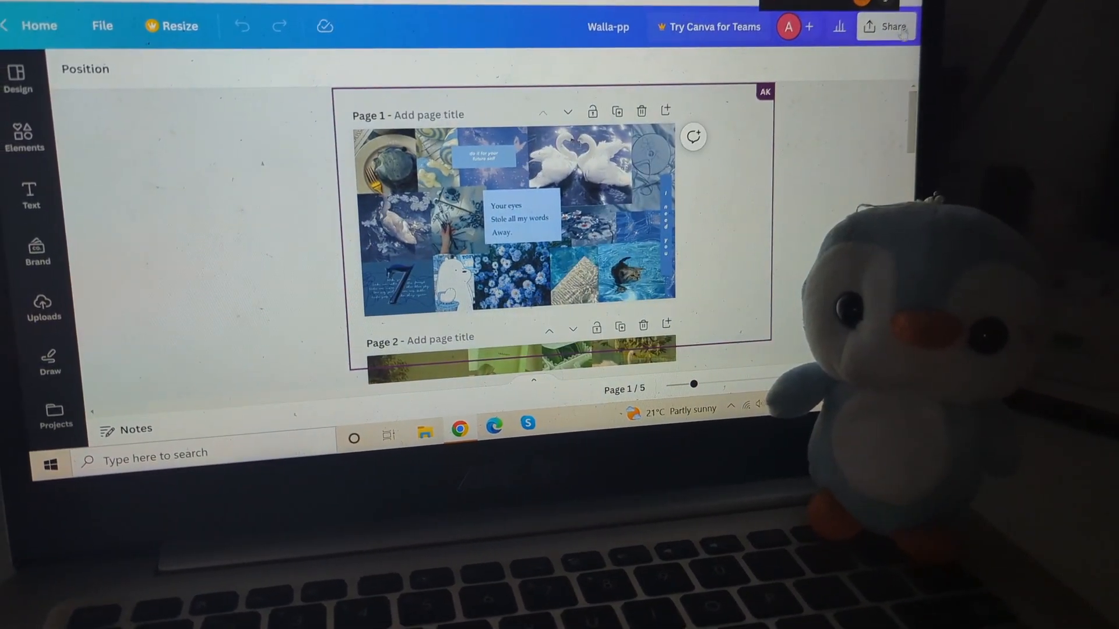
Step: Present the Walla-pp design in full screen and advance from the blue collage through the green and pink ones to the brown collage
left_click(893, 27)
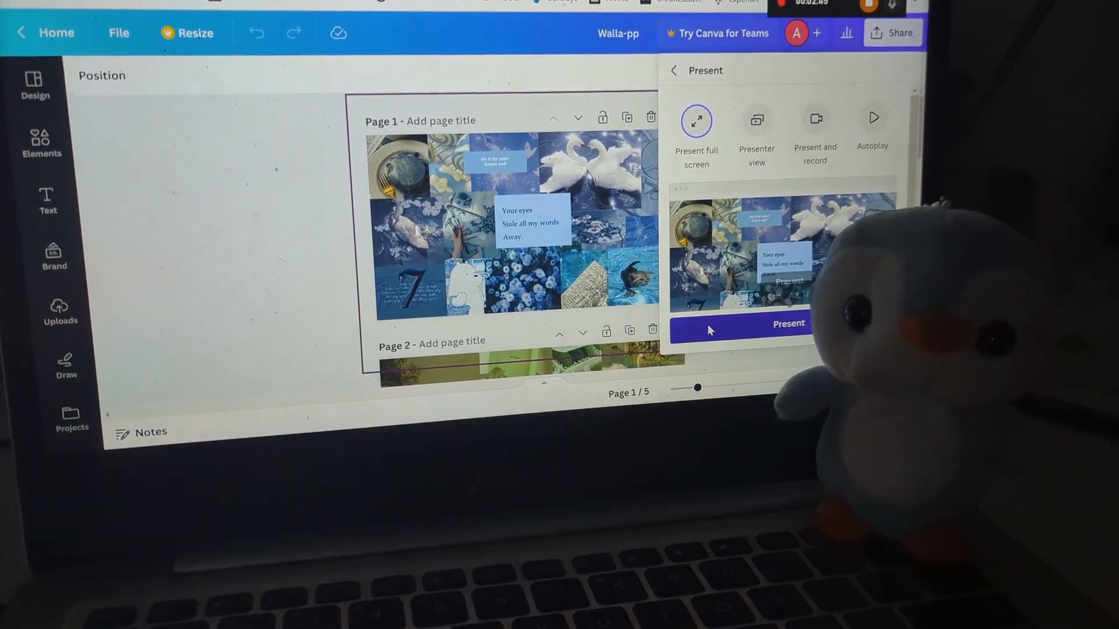
left_click(709, 328)
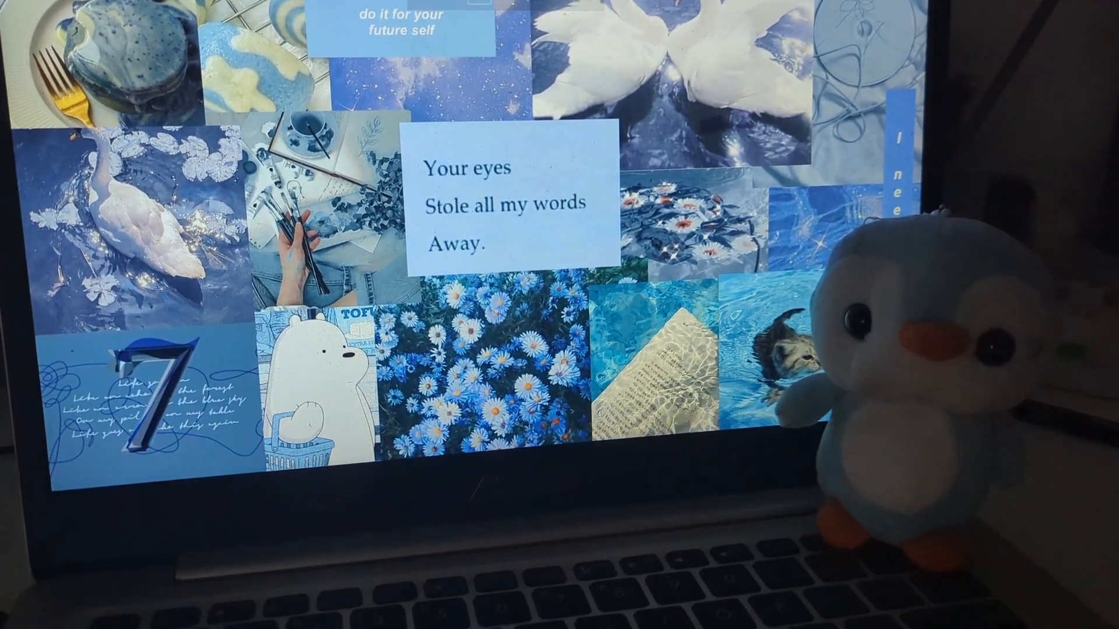
key("Right")
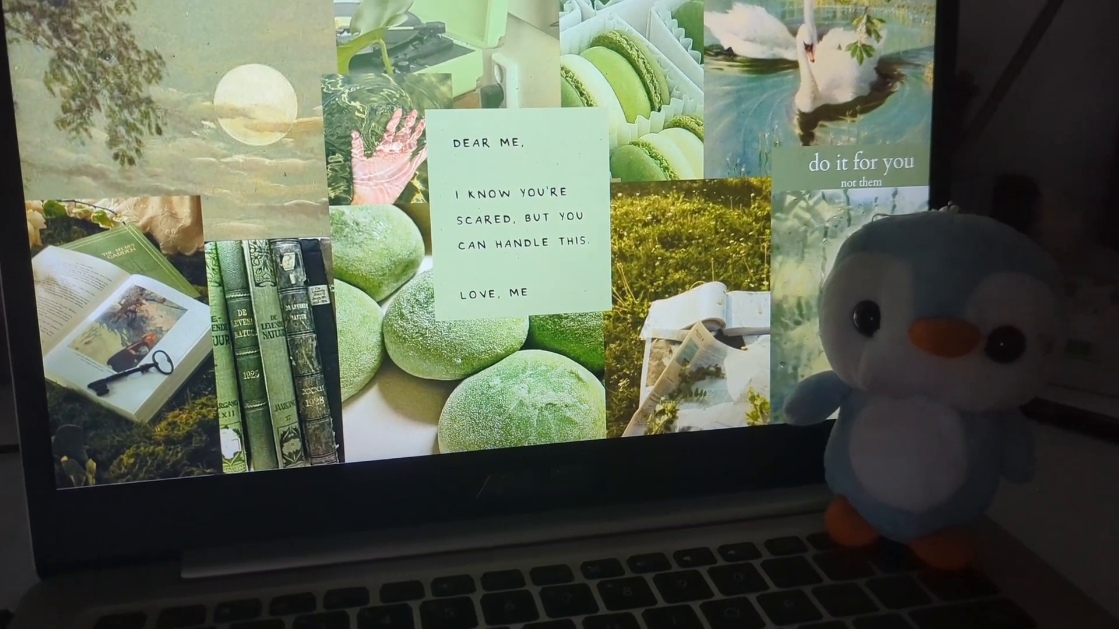
key("Right")
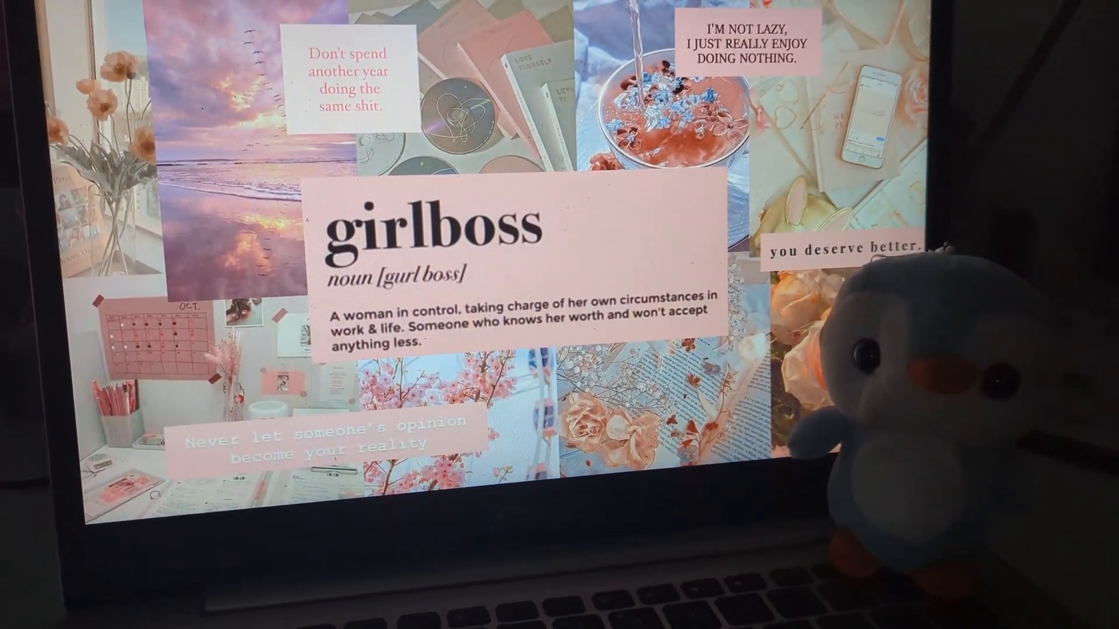
key("Right")
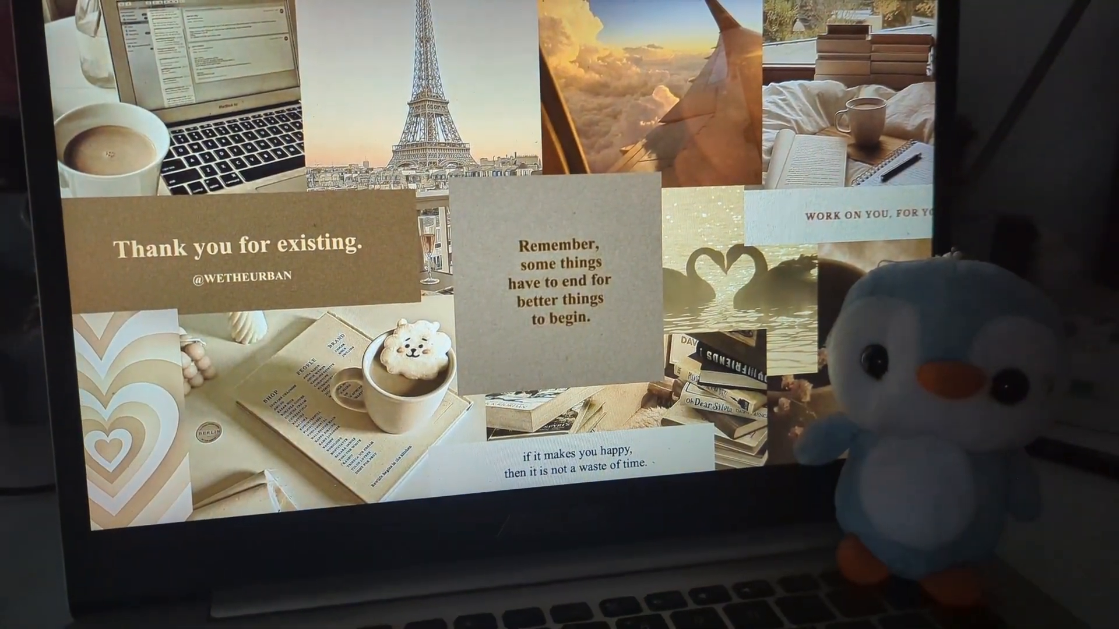